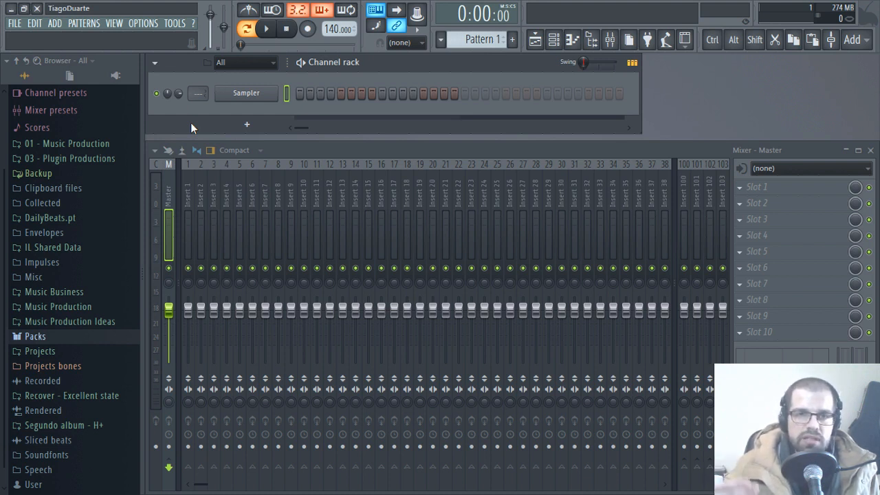
# Add a 3x Osc channel from the classic synths, hide its channel settings strip and reposition the plugin window.
pyautogui.click(242, 125)
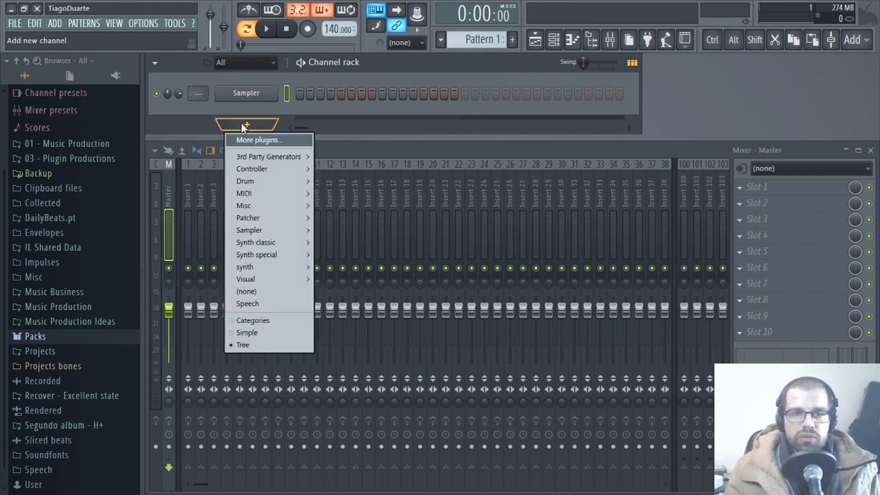
pyautogui.moveTo(273, 235)
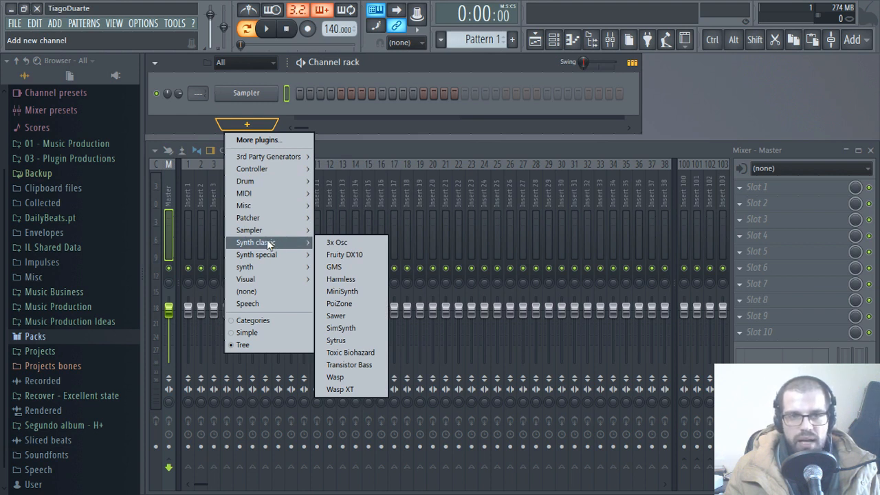
pyautogui.click(365, 243)
pyautogui.moveTo(327, 187); pyautogui.dragTo(440, 92)
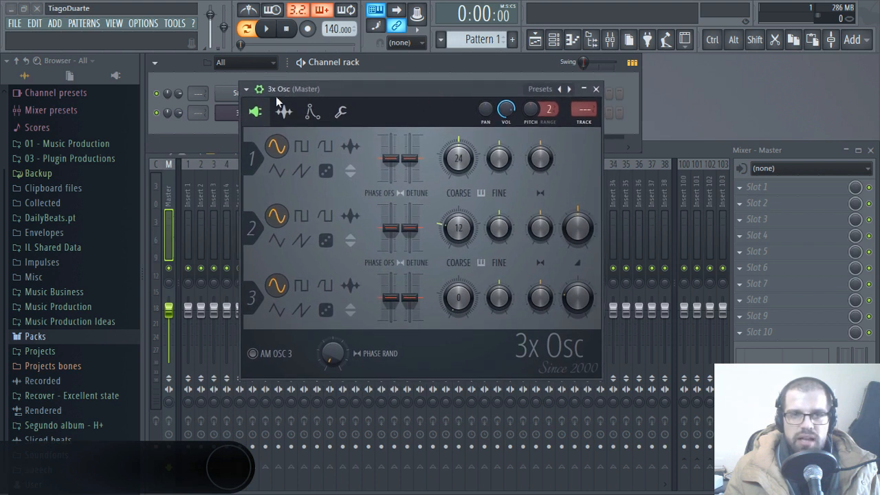
pyautogui.click(262, 91)
pyautogui.moveTo(350, 95); pyautogui.dragTo(349, 115)
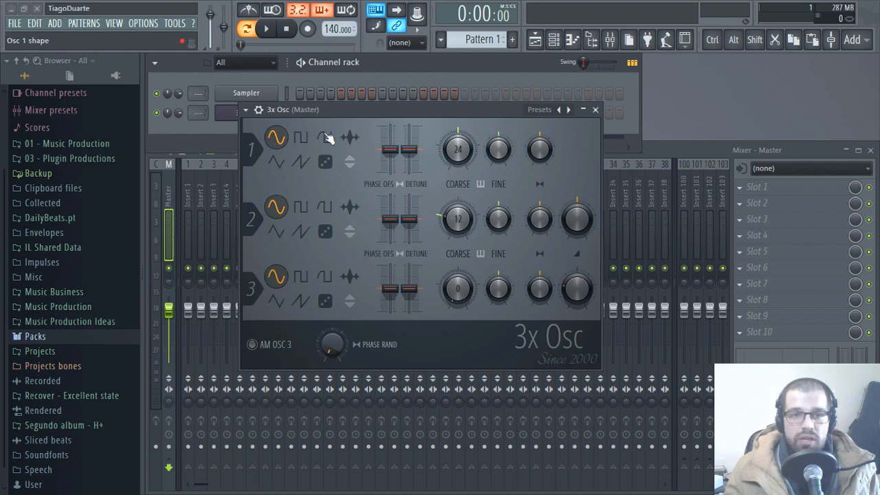
# Try oscillator 1's square, sine, triangle, saw and rounded saw shapes, open and cancel its custom sample browser, and select noise.
pyautogui.click(301, 139)
pyautogui.click(275, 138)
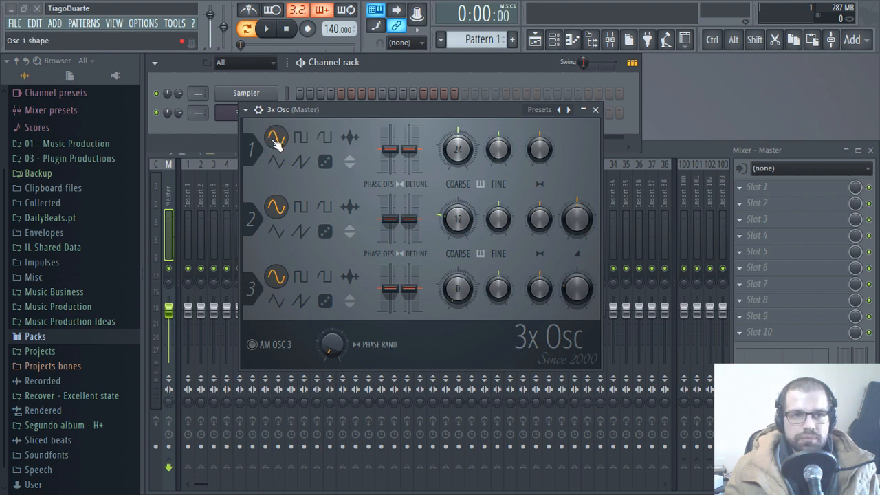
pyautogui.click(276, 162)
pyautogui.click(301, 162)
pyautogui.click(301, 137)
pyautogui.click(326, 140)
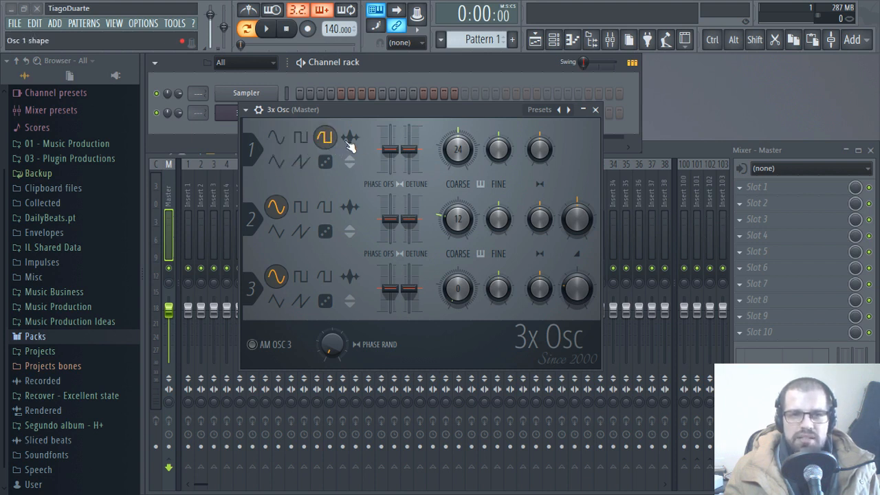
pyautogui.click(350, 137)
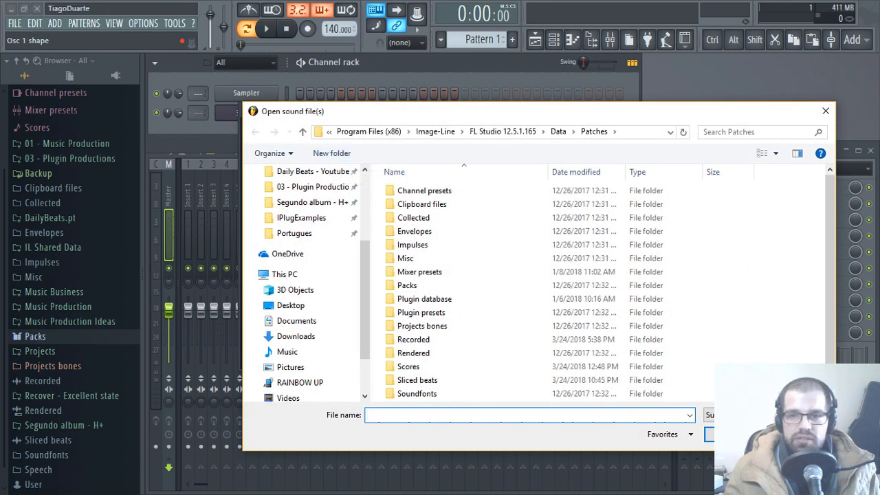
pyautogui.press('Escape')
pyautogui.click(325, 162)
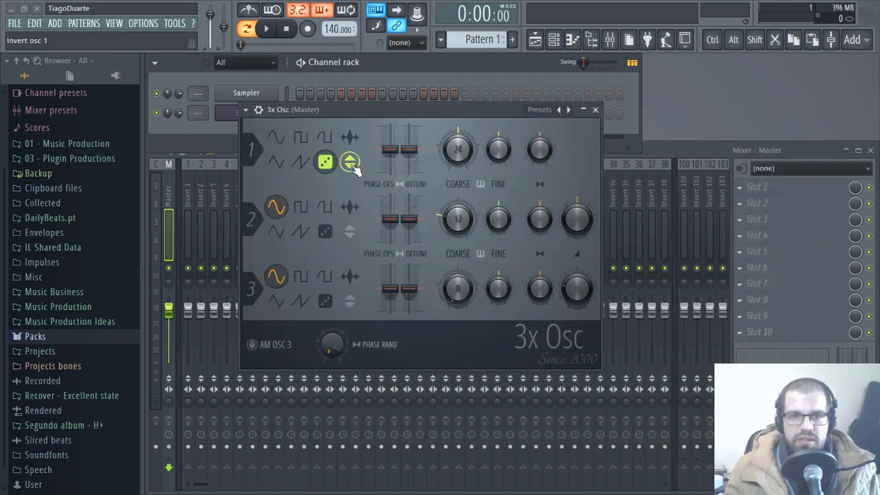
# Cycle oscillator 1 through the saw, triangle, sine, square, rounded saw and noise shapes, finishing on sine.
pyautogui.click(301, 162)
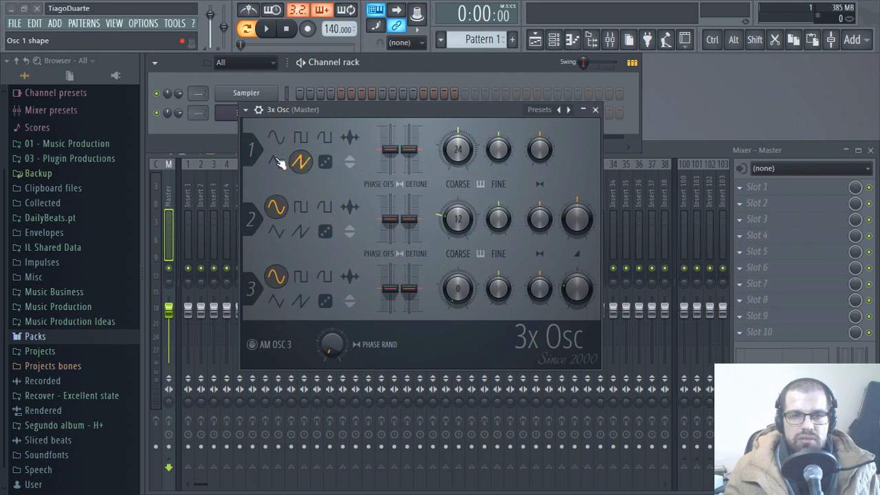
pyautogui.click(278, 163)
pyautogui.click(283, 139)
pyautogui.click(301, 137)
pyautogui.click(324, 138)
pyautogui.click(325, 162)
pyautogui.click(301, 162)
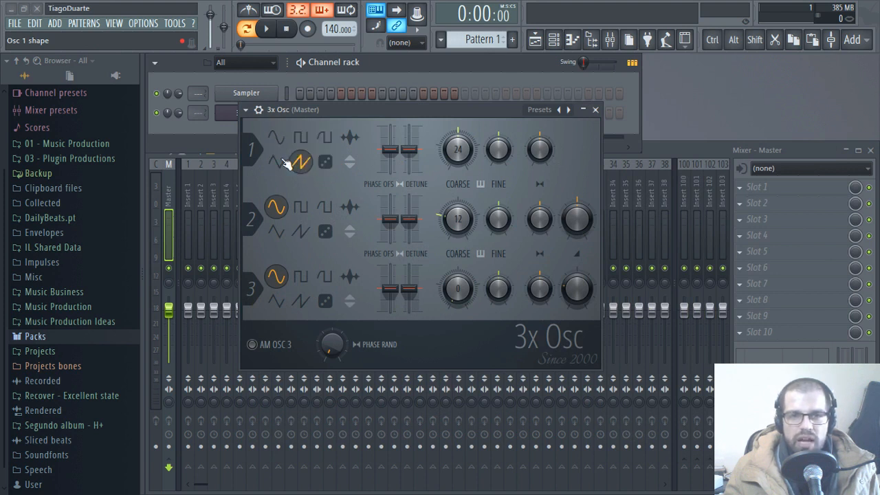
pyautogui.click(276, 162)
pyautogui.click(278, 139)
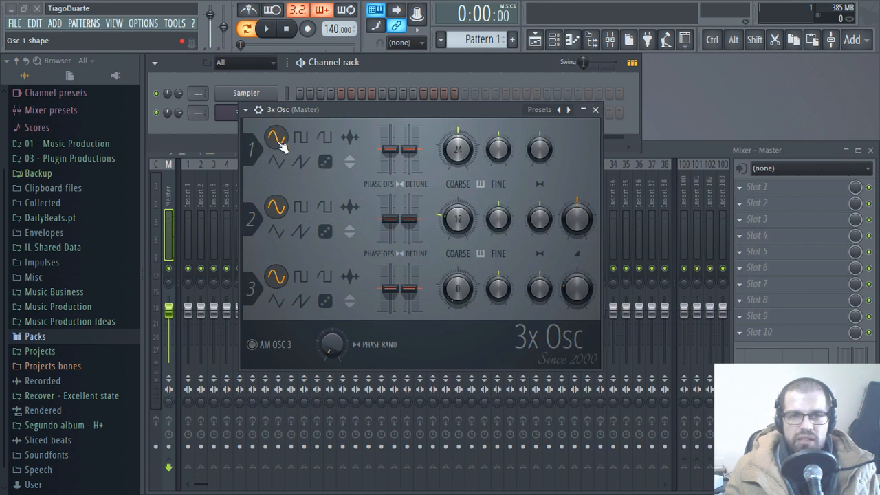
# Switch oscillator 1 to rounded saw, then to the custom shape, leaving its sound file browser without loading a file.
pyautogui.click(327, 144)
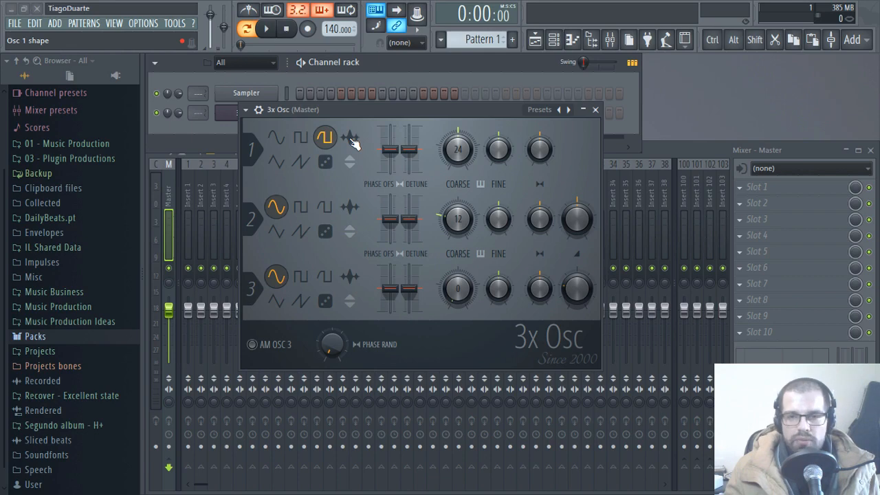
pyautogui.click(351, 139)
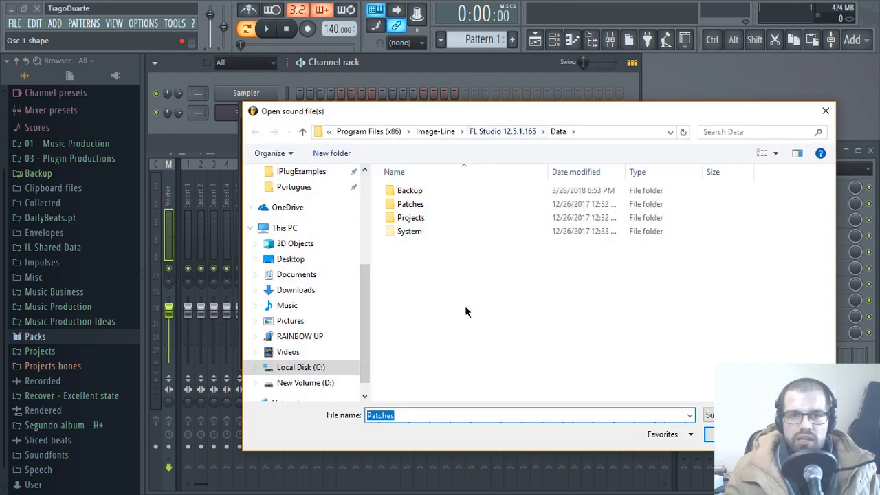
pyautogui.click(795, 434)
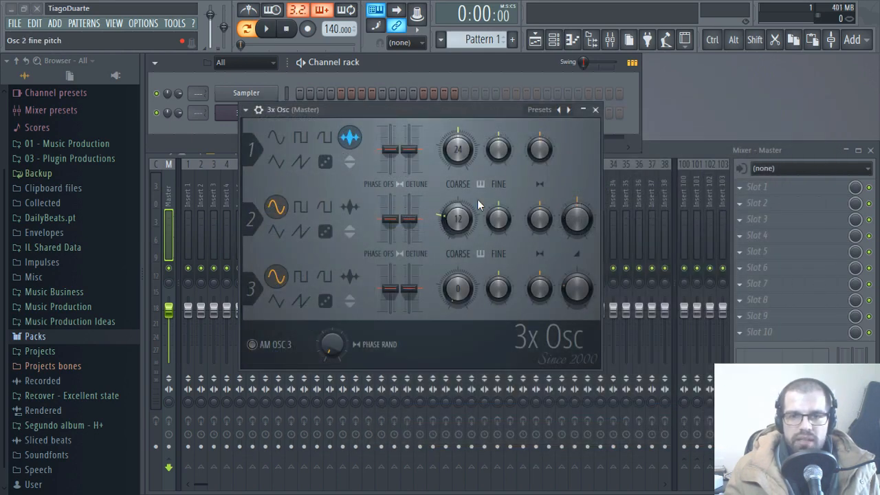
pyautogui.click(356, 142)
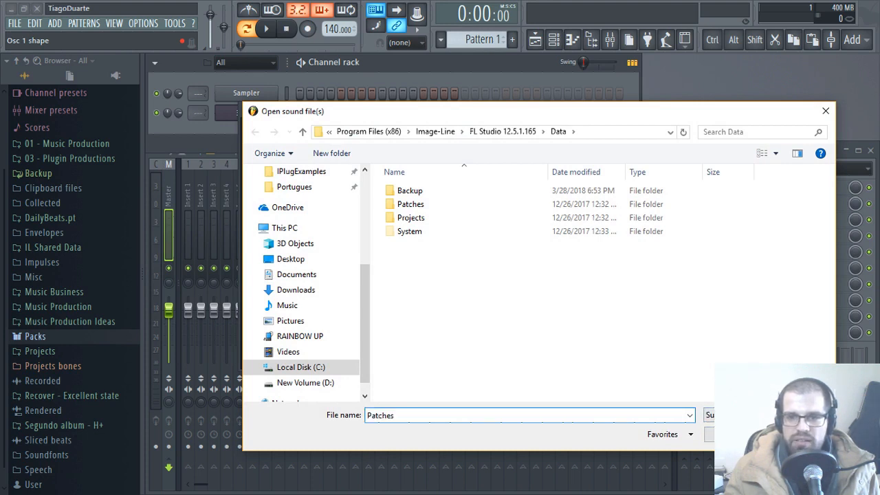
pyautogui.press('Escape')
# Select the triangle and noise shapes on oscillator 1, then set it to sine.
pyautogui.click(274, 164)
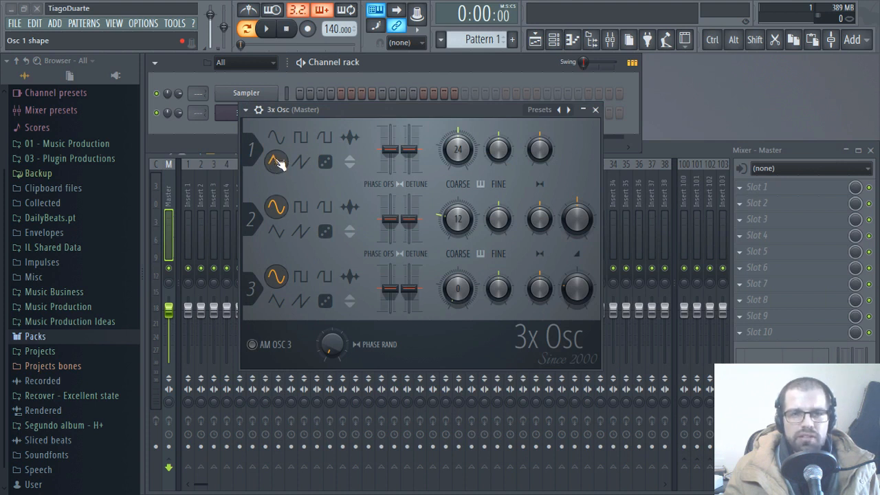
pyautogui.click(327, 167)
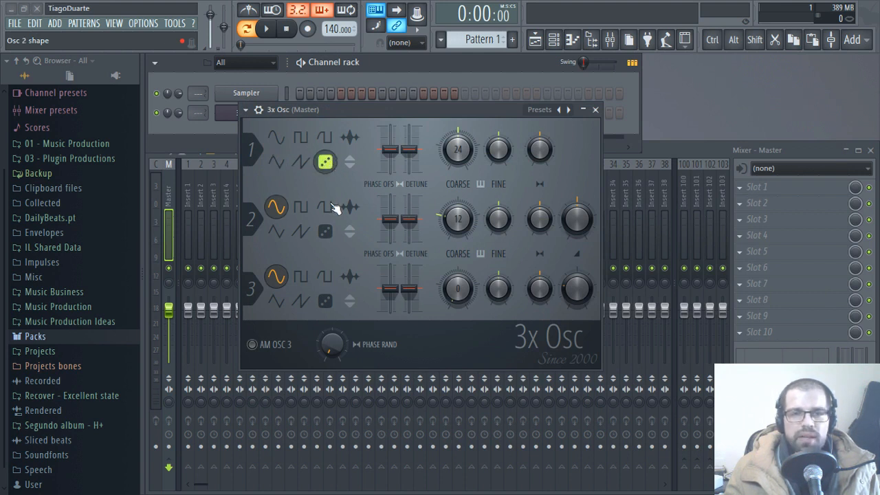
pyautogui.click(280, 141)
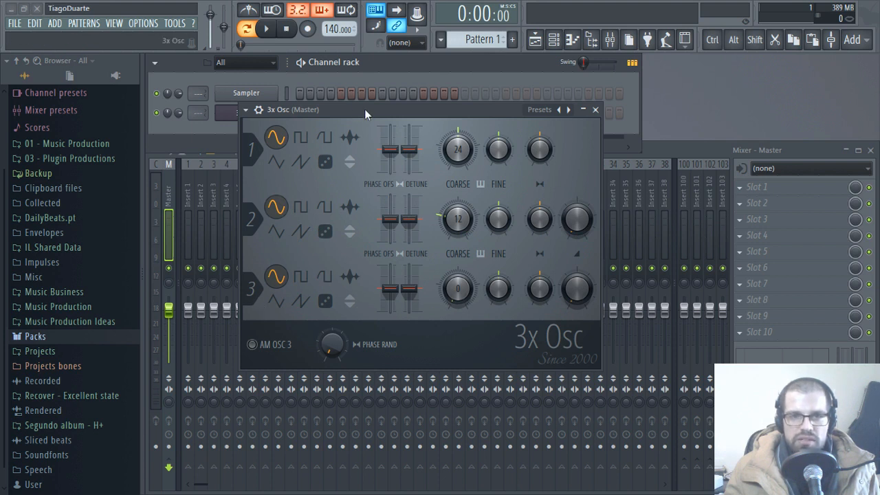
# Uncover the 3x Osc channel and lower its volume while checking the level with repeated C6 test notes.
pyautogui.moveTo(365, 109); pyautogui.dragTo(364, 135)
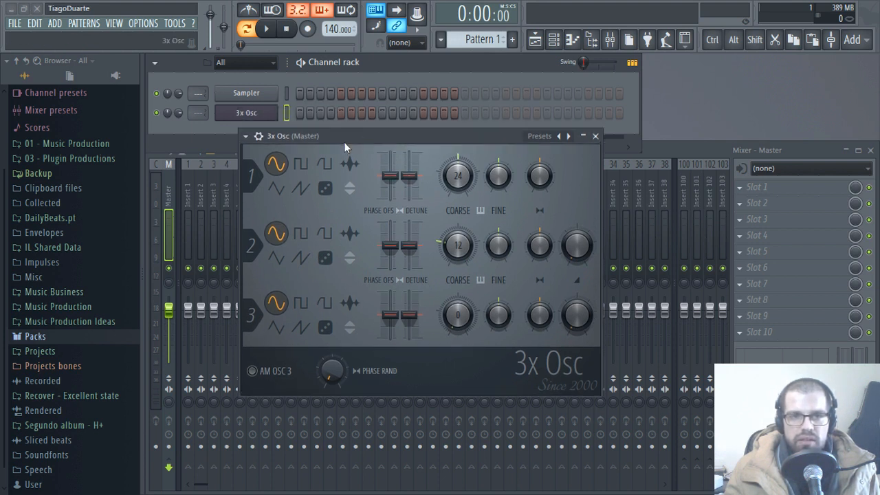
pyautogui.press('q')
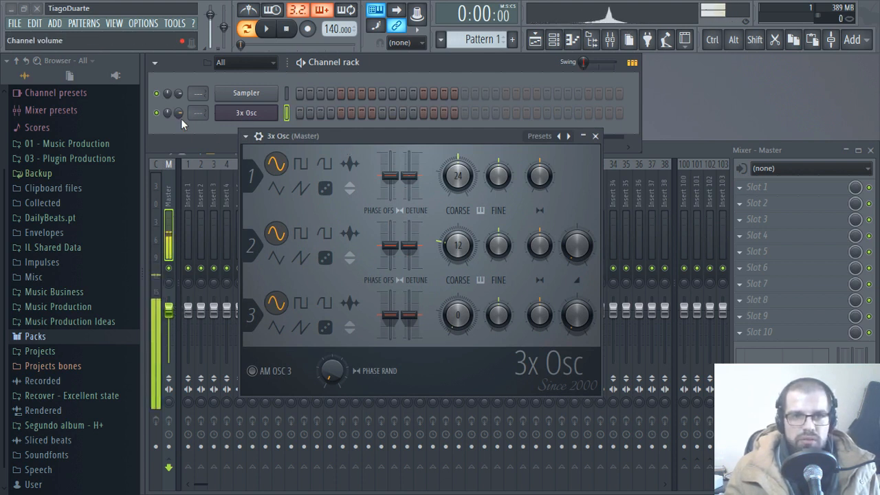
pyautogui.moveTo(181, 119); pyautogui.dragTo(181, 129)
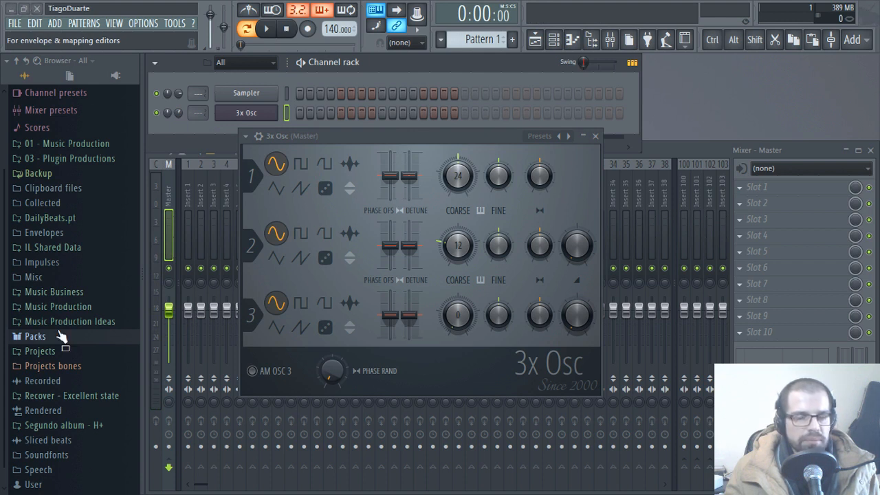
pyautogui.click(350, 141)
pyautogui.press('q')
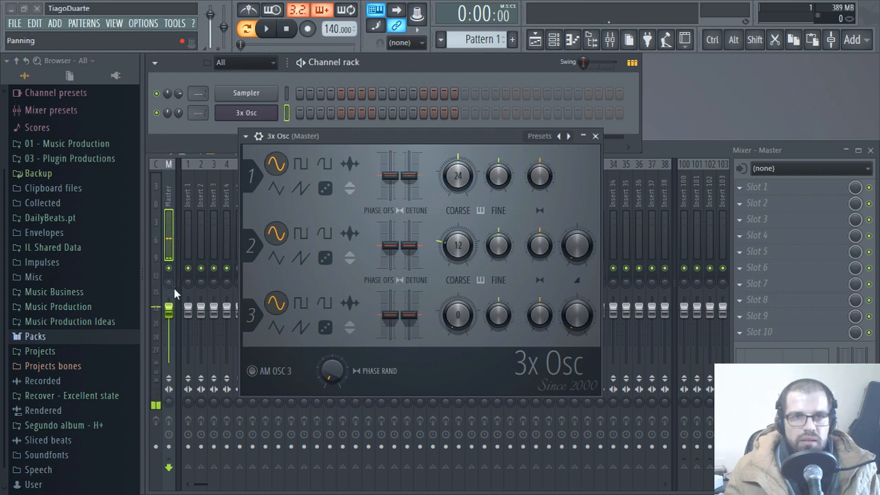
pyautogui.moveTo(179, 115); pyautogui.dragTo(179, 134)
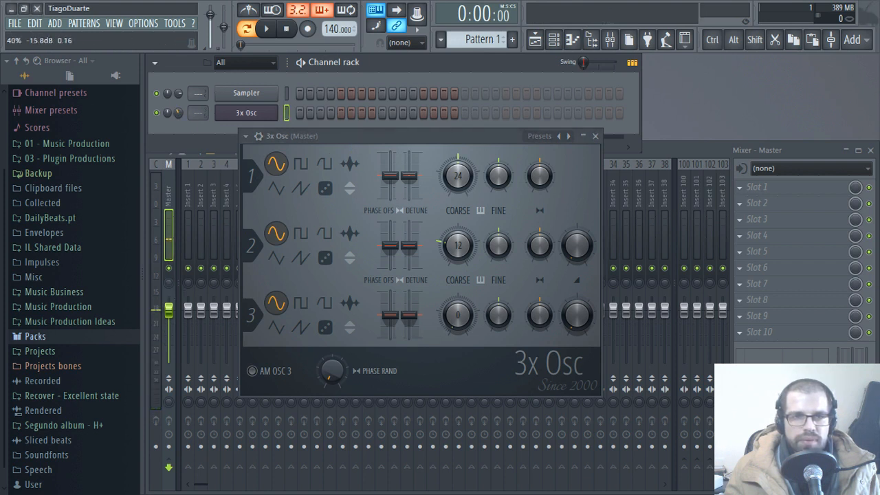
pyautogui.press('q')
pyautogui.press('q')
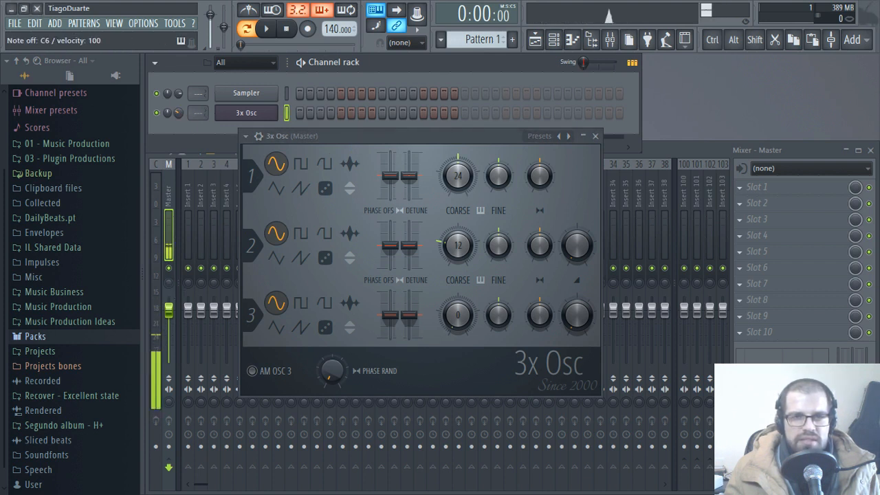
pyautogui.press('q')
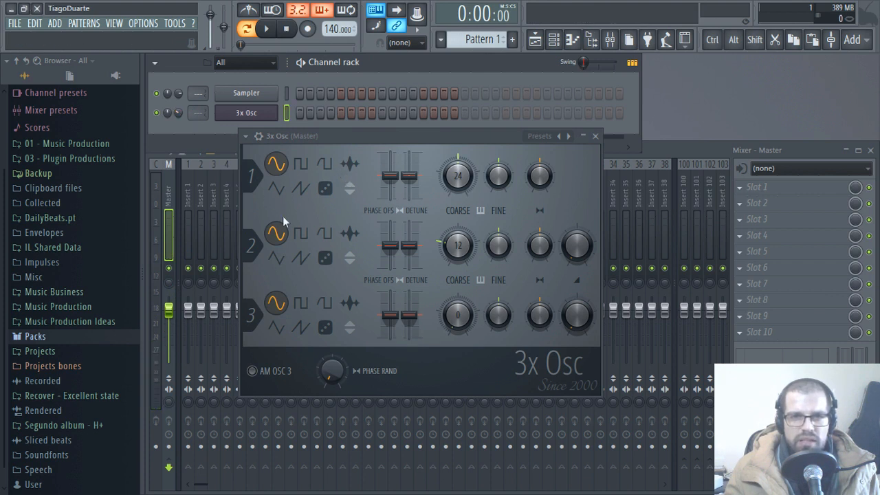
# Shift the plugin window slightly and audition oscillator 1's sine shape with C6 notes.
pyautogui.moveTo(369, 137); pyautogui.dragTo(373, 136)
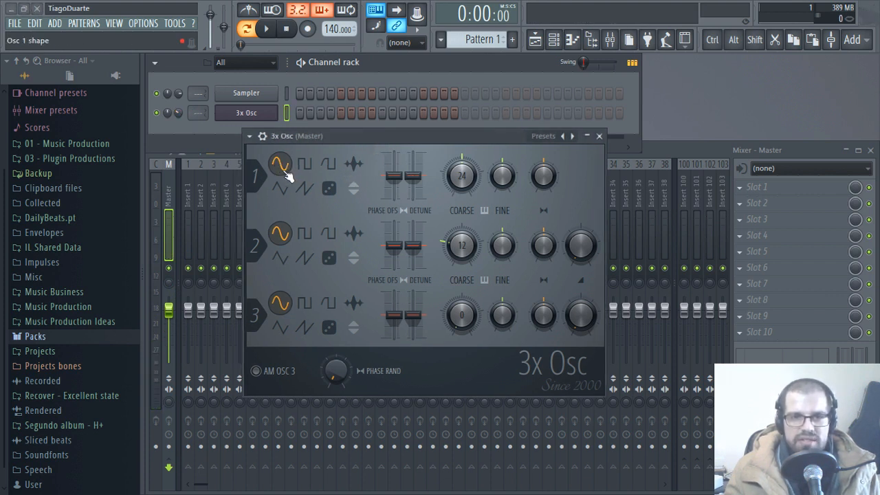
pyautogui.press('q')
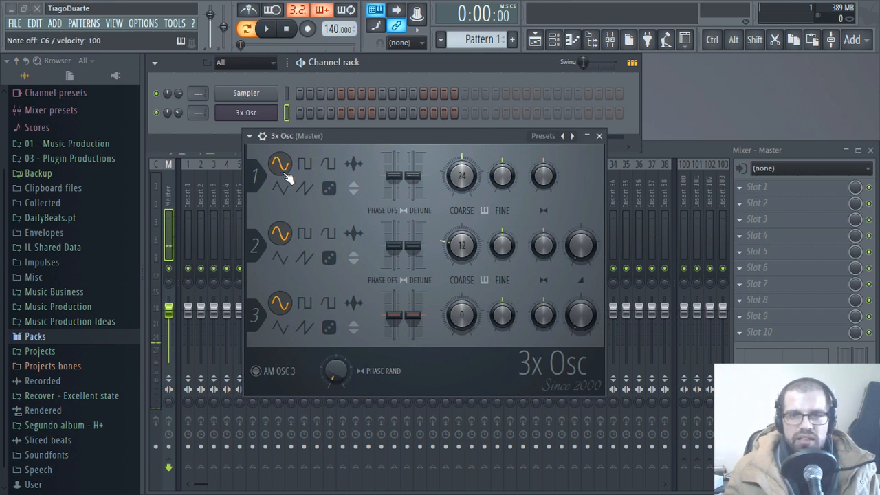
pyautogui.press('q')
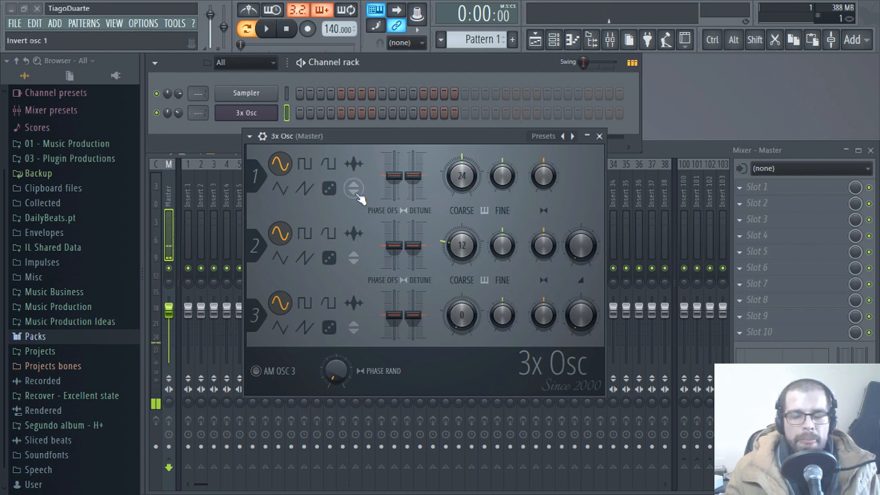
# Set oscillator 1 to the square shape and sound C6 notes to compare its harmonics in the spectrum monitor.
pyautogui.click(305, 166)
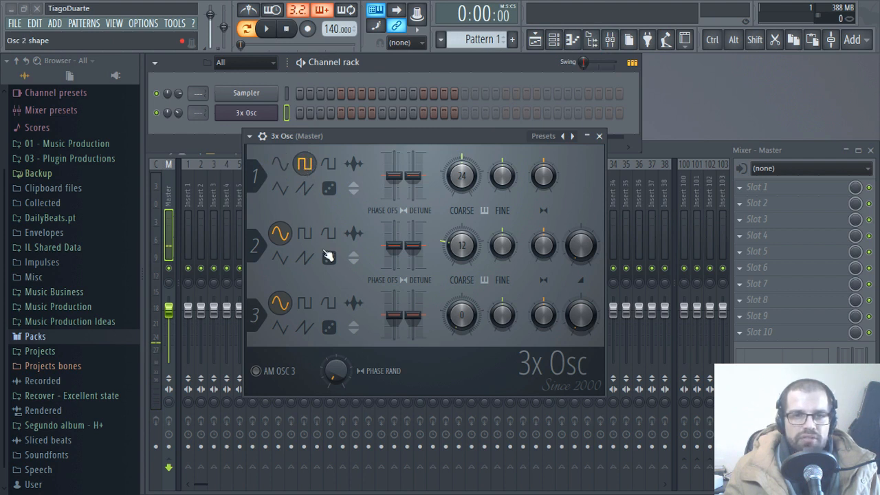
pyautogui.press('q')
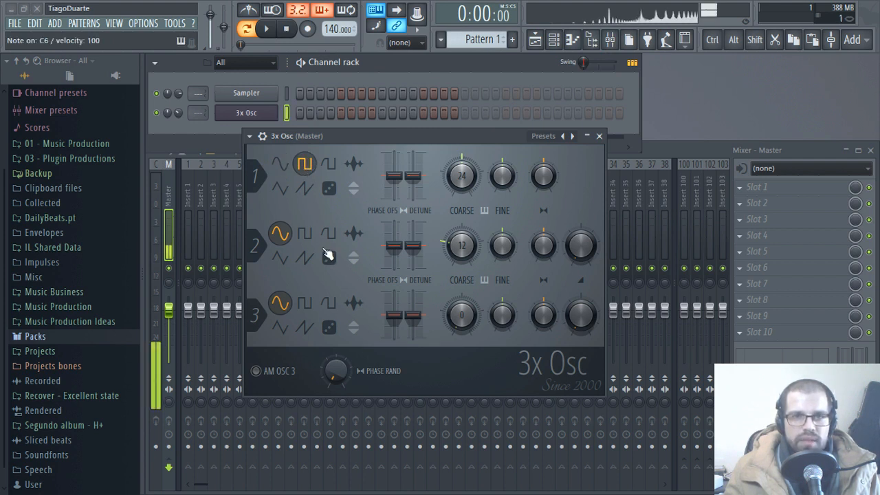
pyautogui.press('q')
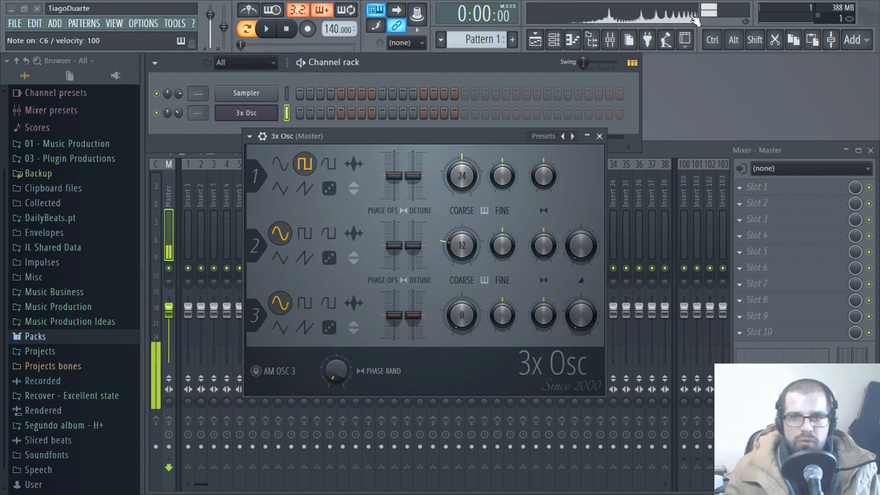
# Audition oscillator 1's rounded saw shape, then set it to triangle and sound a test note.
pyautogui.click(329, 165)
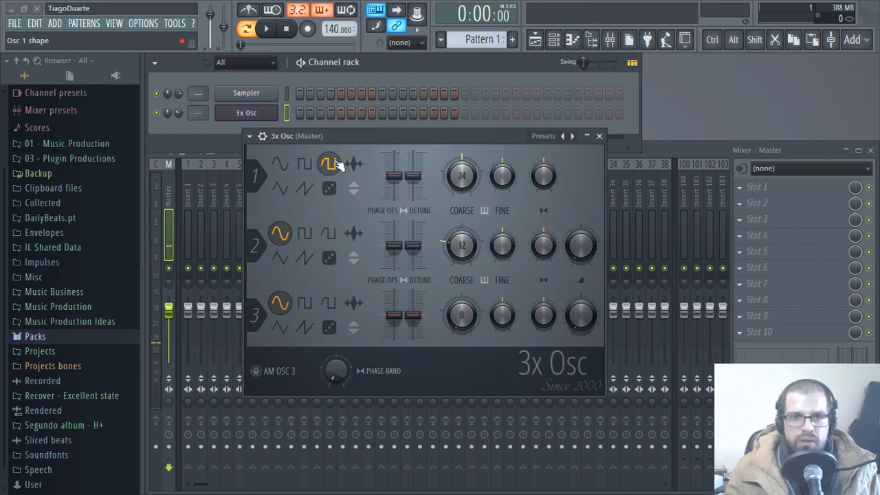
pyautogui.press('q')
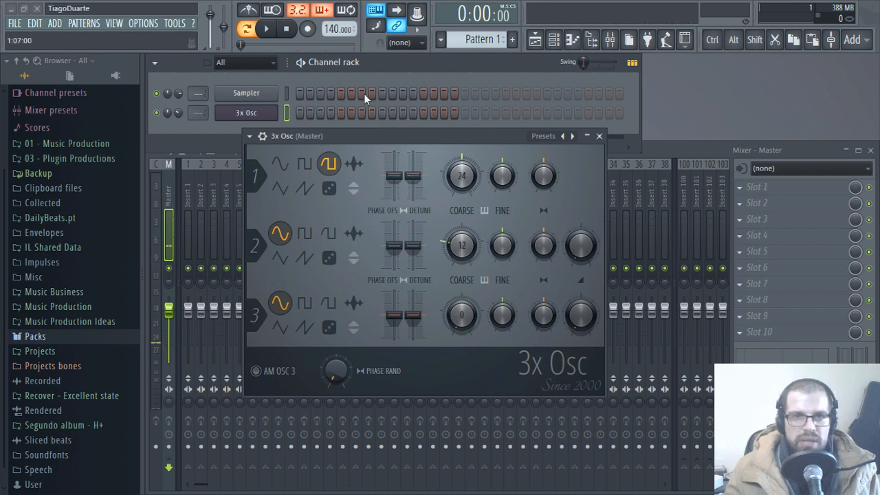
pyautogui.click(280, 188)
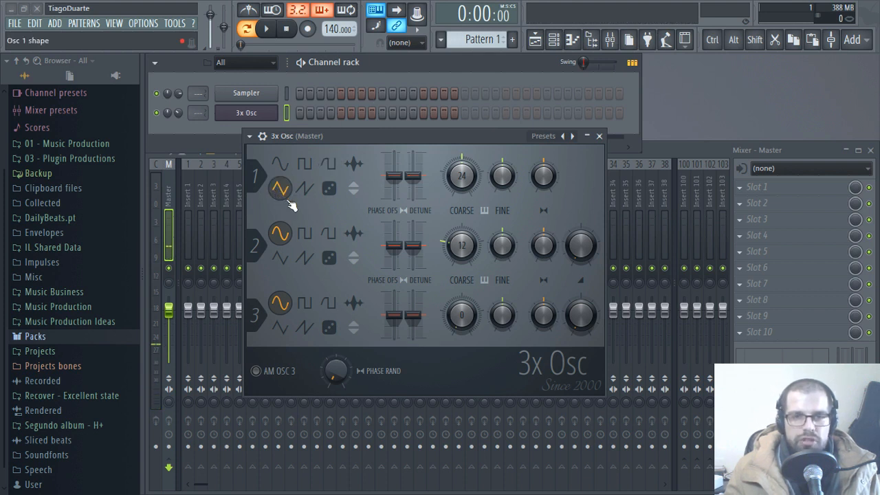
pyautogui.press('q')
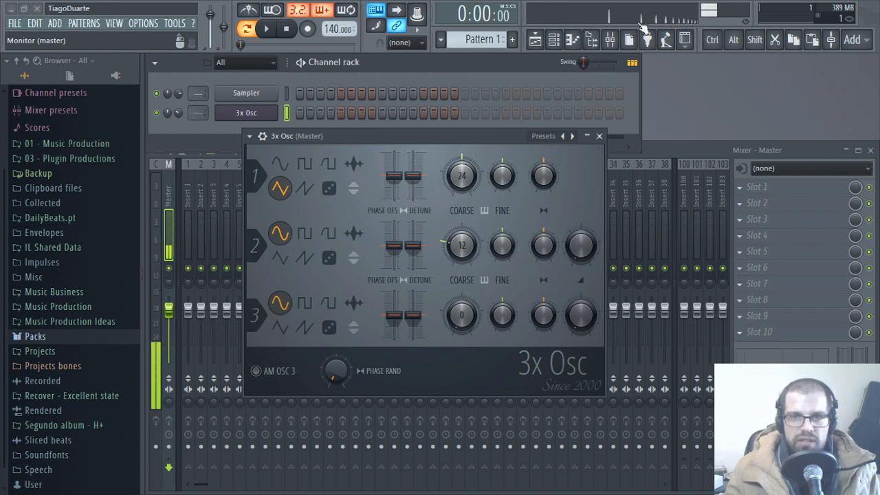
# Audition oscillator 1's saw and noise shapes with C6 test notes and return the oscillator to sine.
pyautogui.click(306, 190)
pyautogui.press('q')
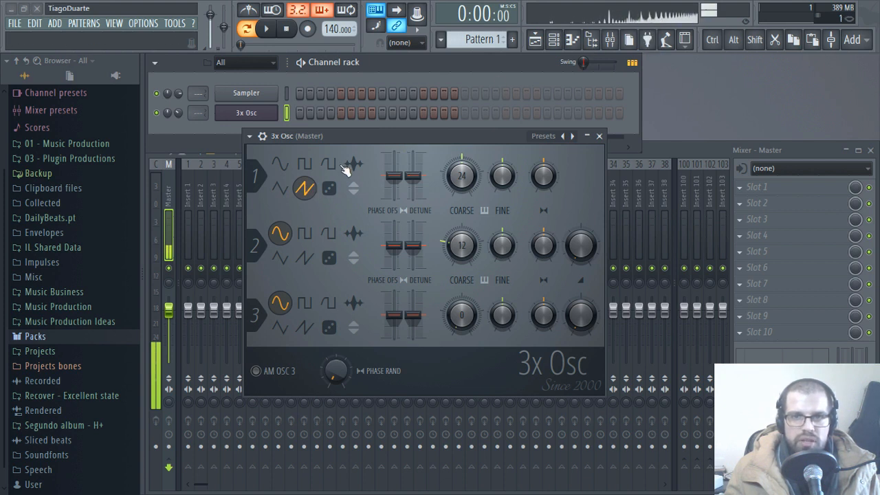
pyautogui.click(329, 188)
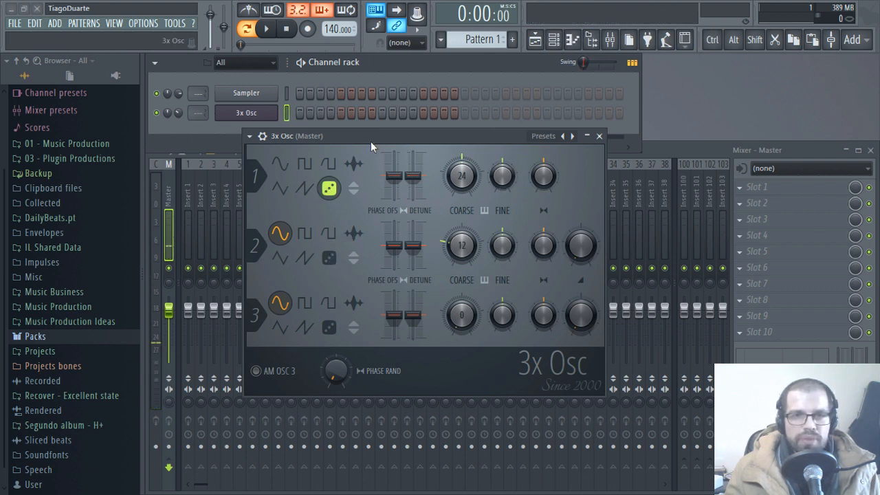
pyautogui.click(288, 170)
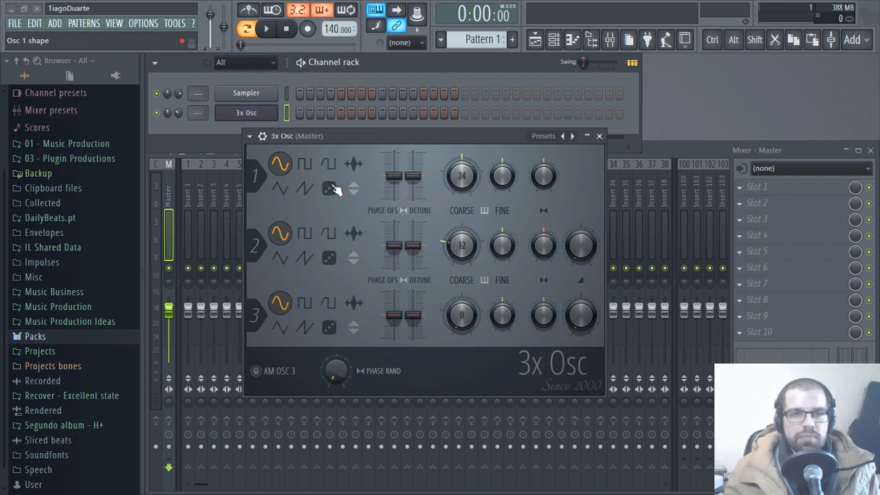
# Sound repeated C6 notes with oscillator 1's sine shape to examine its single fundamental in the spectrum monitor.
pyautogui.press('q')
pyautogui.press('q')
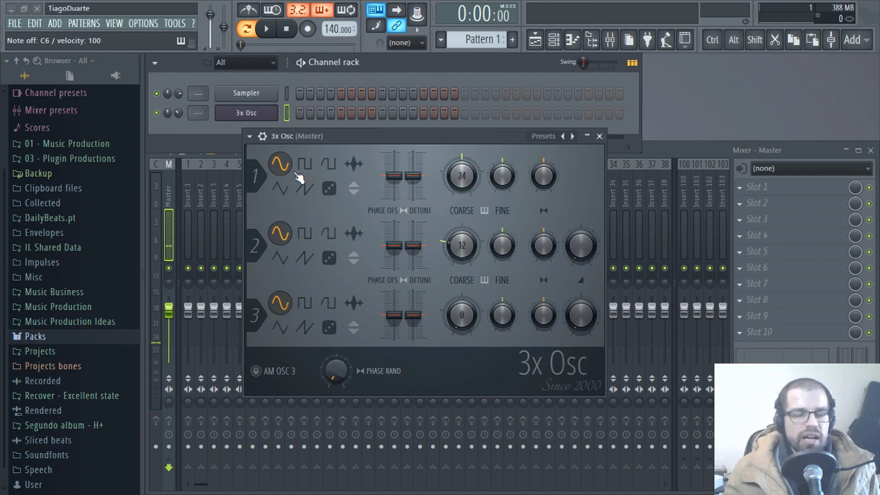
pyautogui.press('q')
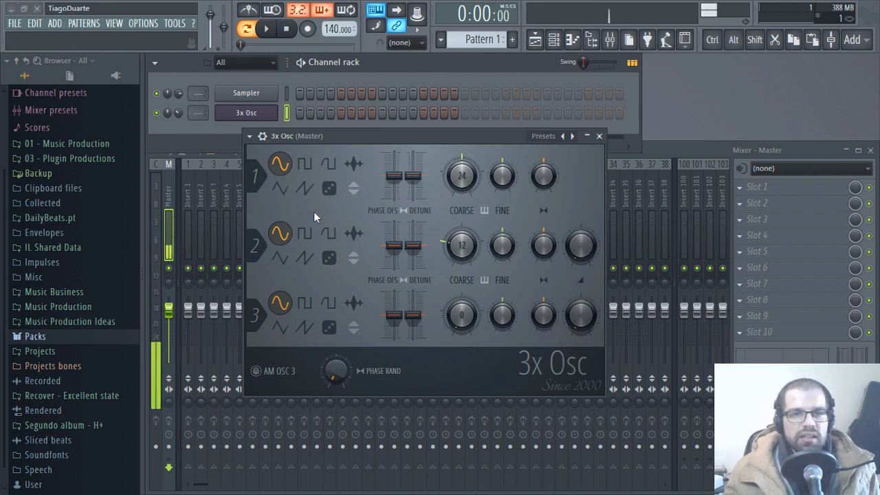
pyautogui.press('q')
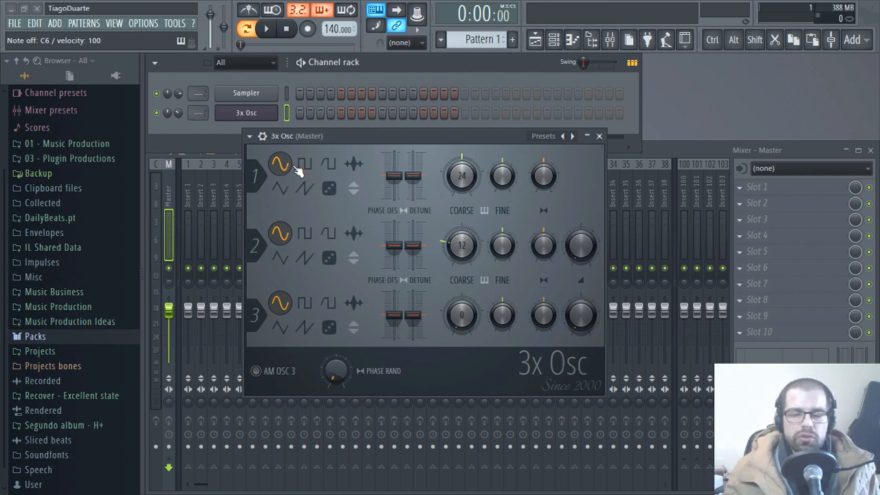
pyautogui.press('q')
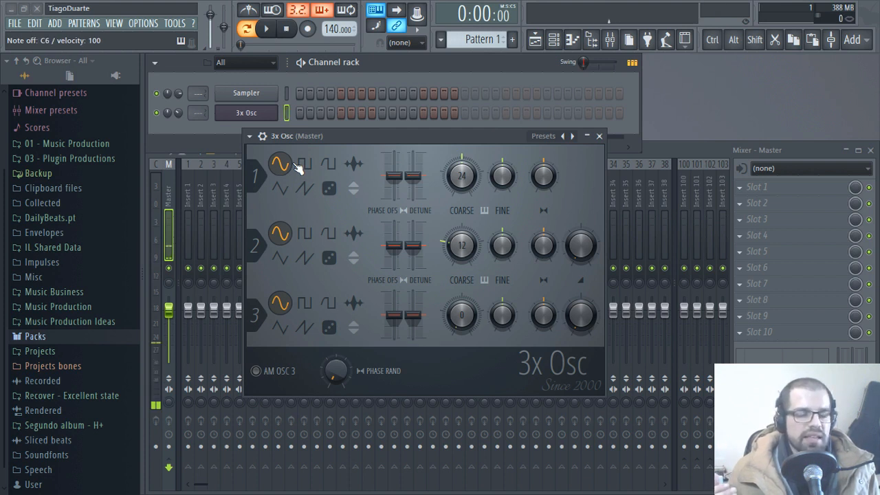
# Switch oscillator 1 through the square, saw and triangle shapes while C6 sounds to compare their harmonics.
pyautogui.click(305, 164)
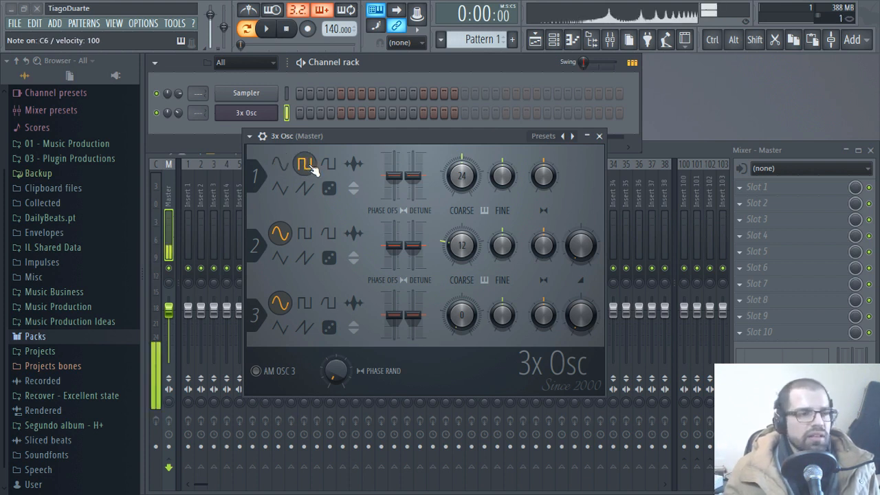
pyautogui.click(306, 189)
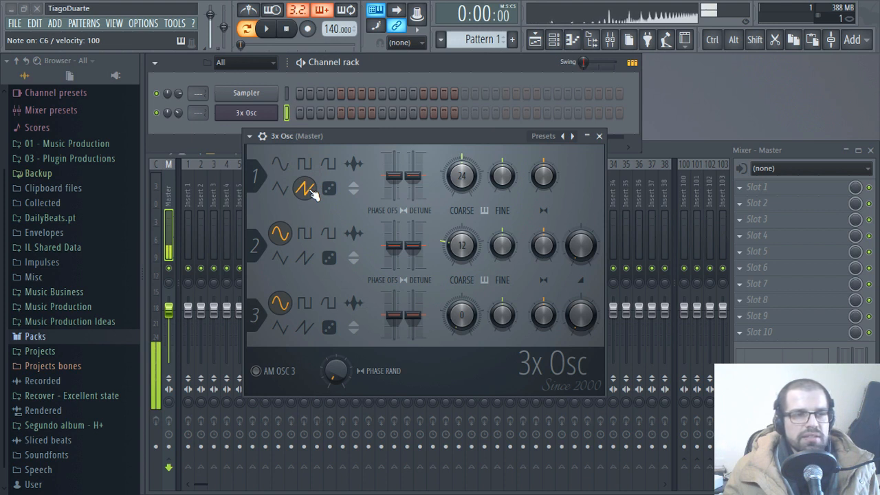
pyautogui.click(284, 191)
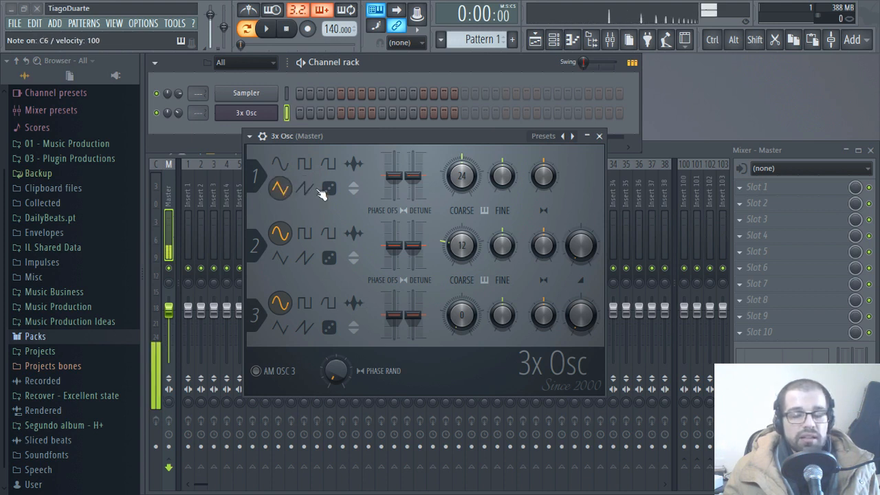
pyautogui.click(310, 190)
pyautogui.click(284, 191)
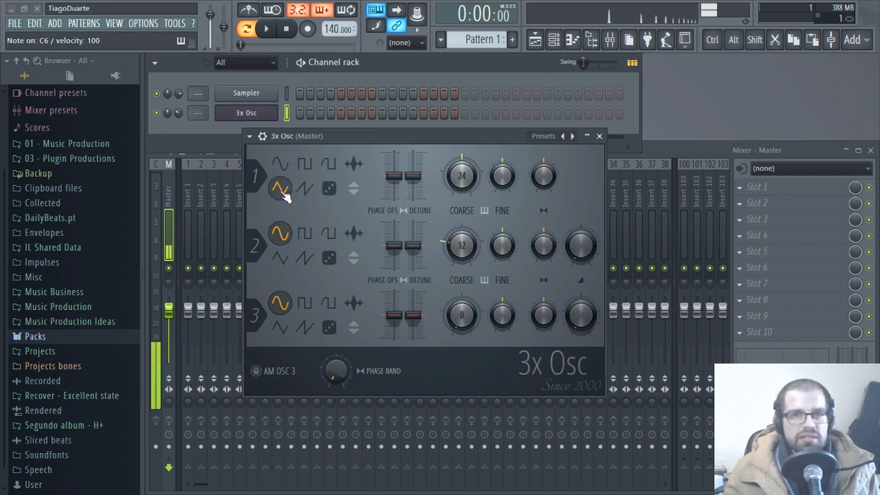
# Alternate oscillator 1 repeatedly between the square and triangle shapes with C6 sounding to compare the two spectra.
pyautogui.click(306, 164)
pyautogui.click(284, 190)
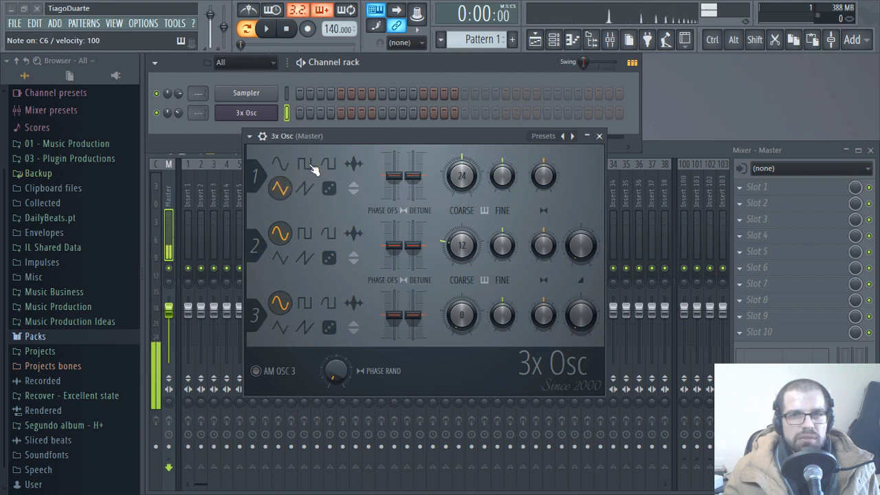
pyautogui.click(307, 165)
pyautogui.click(282, 192)
pyautogui.click(306, 169)
pyautogui.click(282, 193)
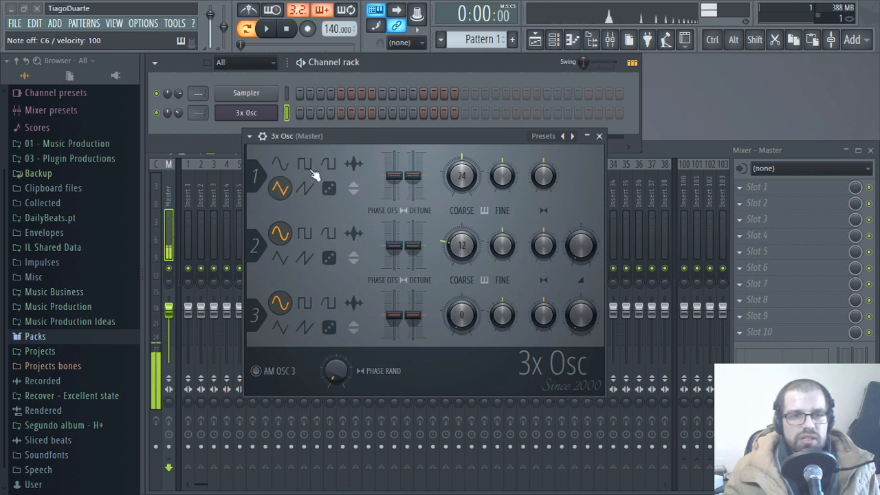
pyautogui.click(308, 168)
pyautogui.click(285, 191)
pyautogui.click(307, 169)
pyautogui.click(283, 191)
pyautogui.click(308, 170)
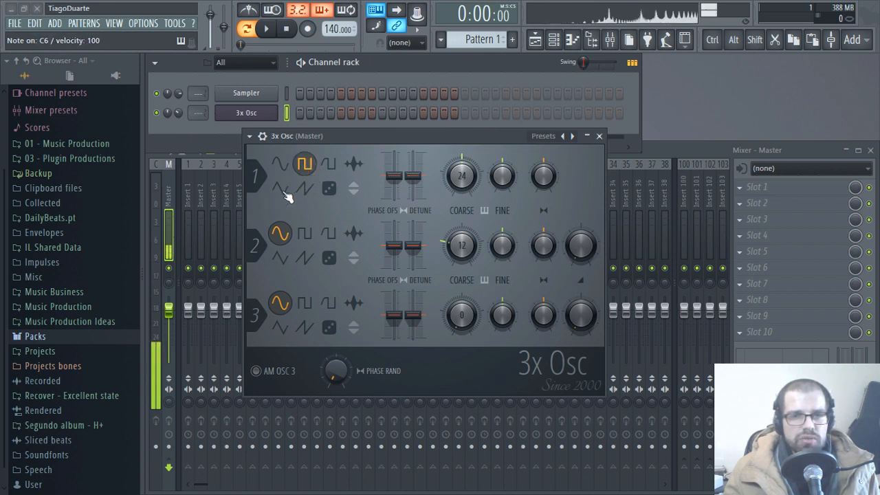
pyautogui.click(284, 192)
pyautogui.click(308, 168)
pyautogui.click(284, 191)
pyautogui.click(306, 166)
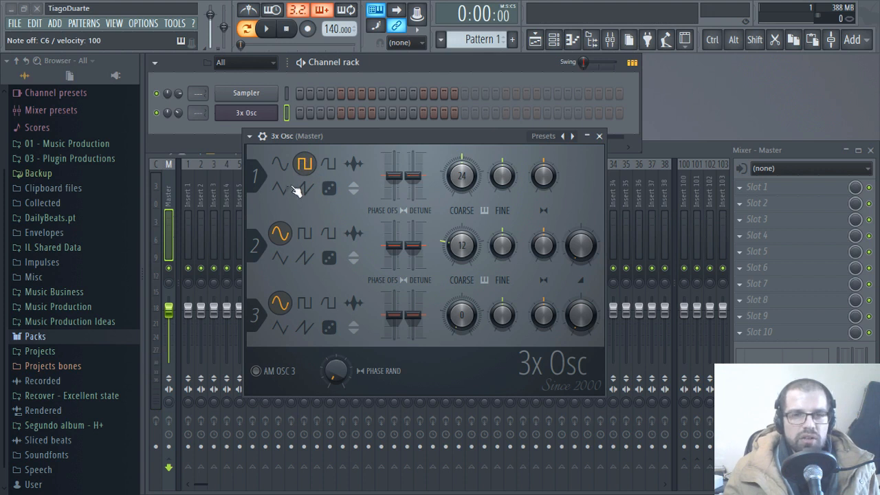
# Compare oscillator 1's triangle, sine and noise shapes using C6 notes, finishing on sine.
pyautogui.click(288, 191)
pyautogui.click(282, 165)
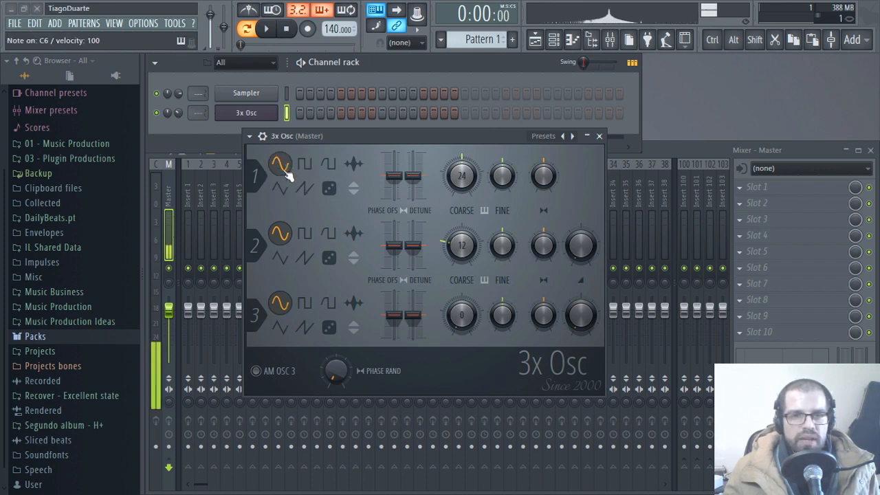
pyautogui.click(327, 193)
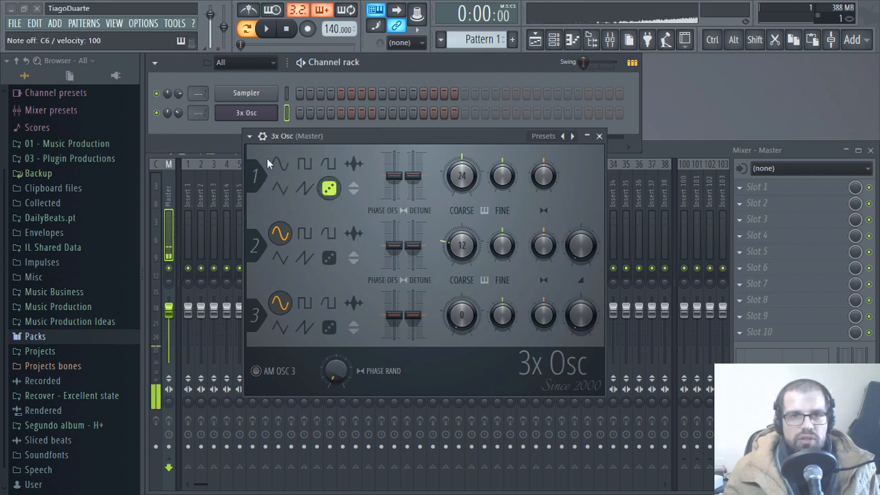
pyautogui.click(286, 166)
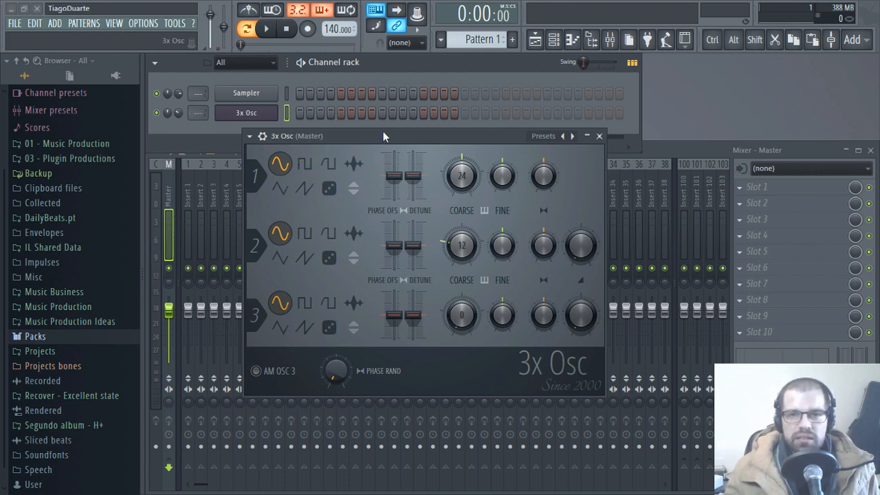
# Move the 3x Osc window clear of the mixer's effect slots and load Wave Candy into the Master track's slot 1.
pyautogui.moveTo(383, 132); pyautogui.dragTo(295, 160)
pyautogui.click(757, 187)
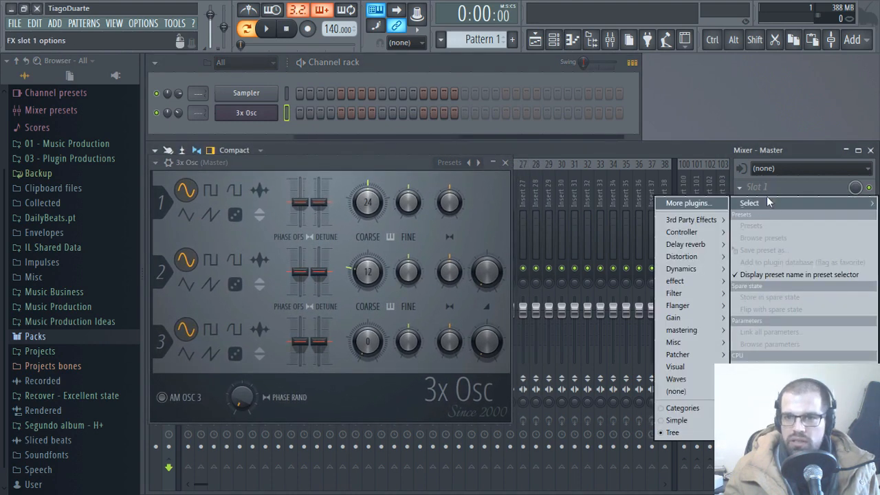
pyautogui.moveTo(708, 370)
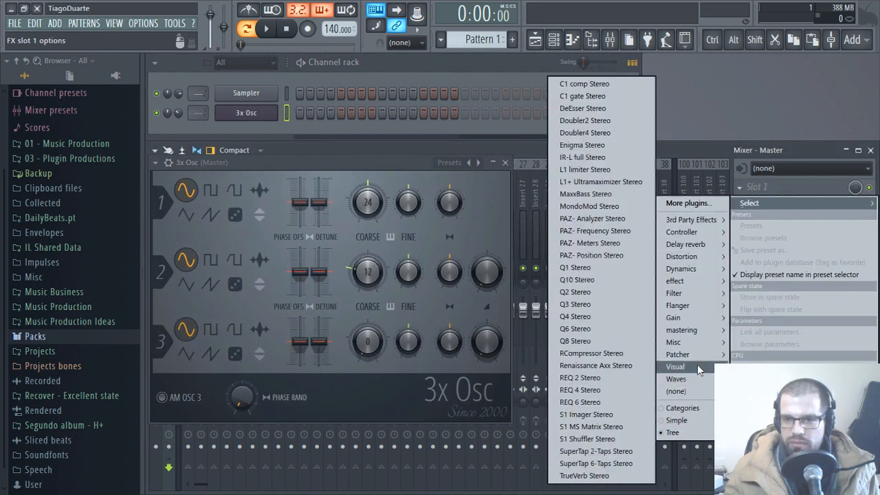
pyautogui.click(590, 454)
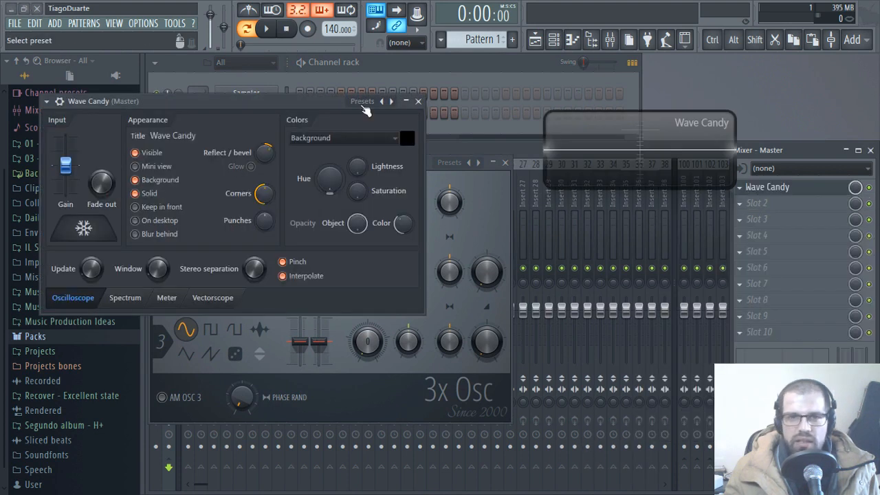
# Move the Wave Candy settings away from its oscilloscope display and enlarge the display in height and width.
pyautogui.moveTo(318, 101); pyautogui.dragTo(775, 234)
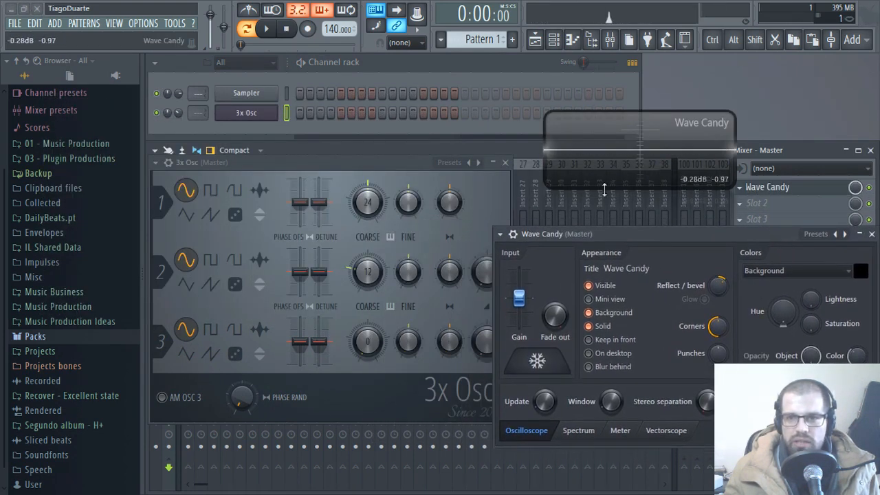
pyautogui.moveTo(600, 189)
pyautogui.mouseDown()
pyautogui.moveTo(600, 261)
pyautogui.moveTo(599, 182)
pyautogui.mouseUp()
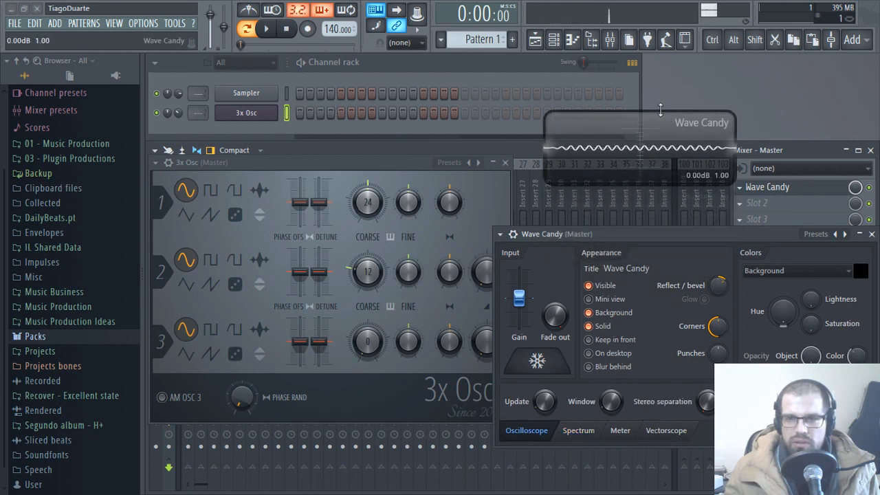
pyautogui.moveTo(660, 112); pyautogui.dragTo(658, 82)
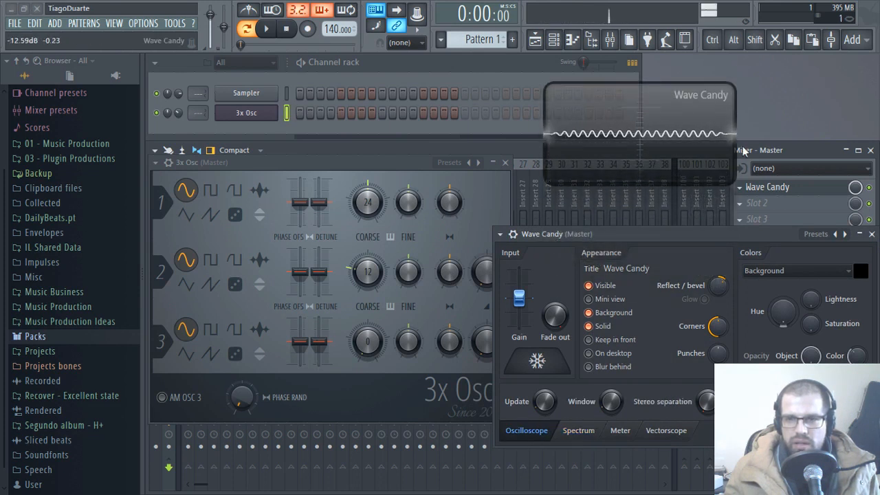
pyautogui.moveTo(736, 144); pyautogui.dragTo(872, 143)
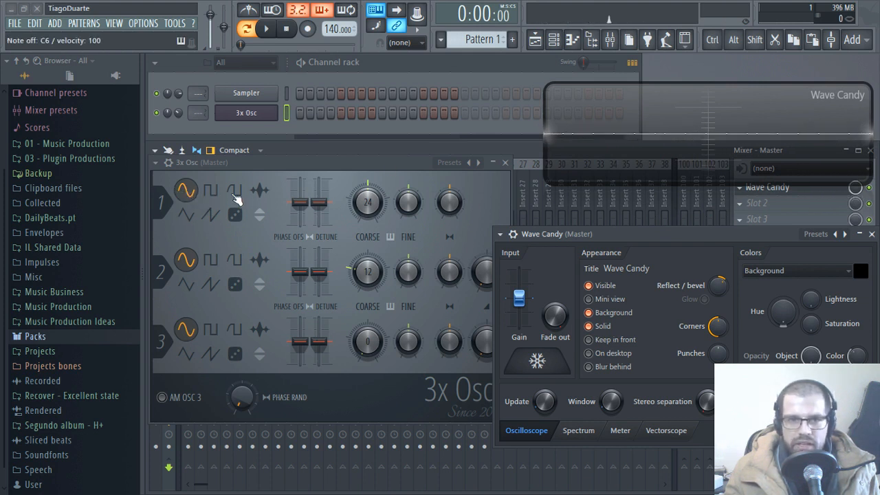
# Compare oscillator 1's square, rounded saw, triangle, saw and noise waveforms in the Wave Candy oscilloscope with C6 notes.
pyautogui.click(211, 191)
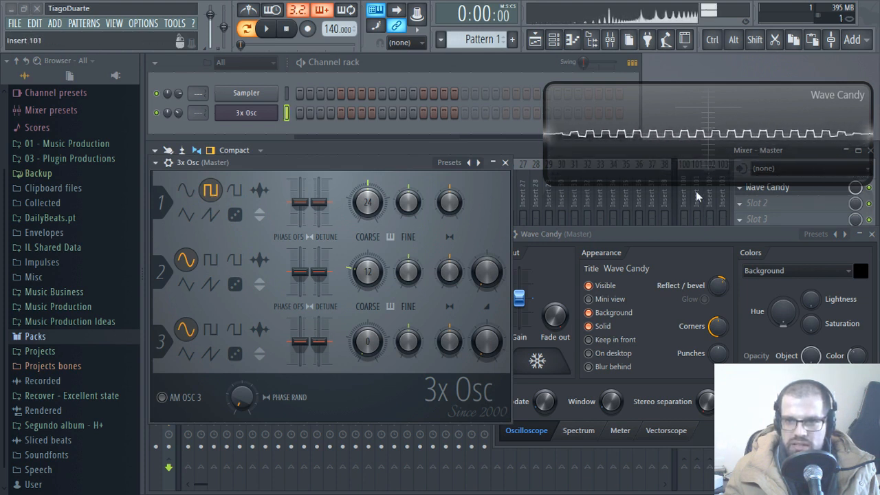
pyautogui.click(235, 191)
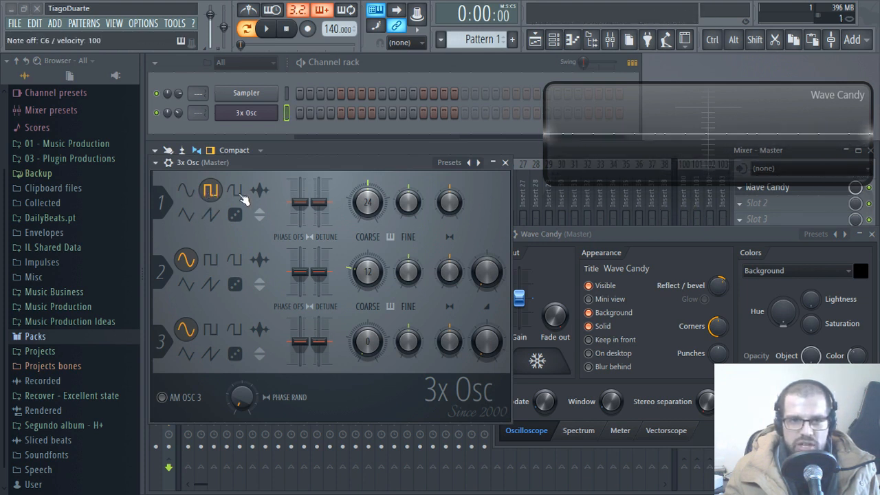
pyautogui.click(196, 217)
pyautogui.click(211, 216)
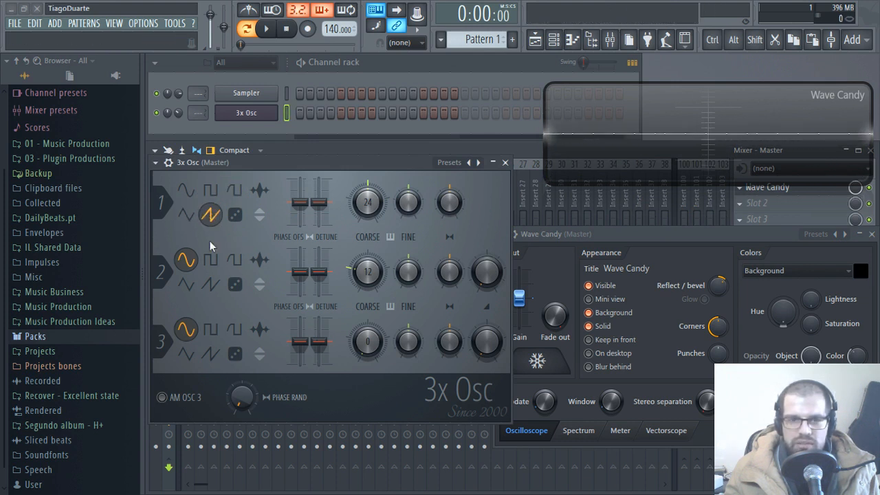
pyautogui.click(234, 214)
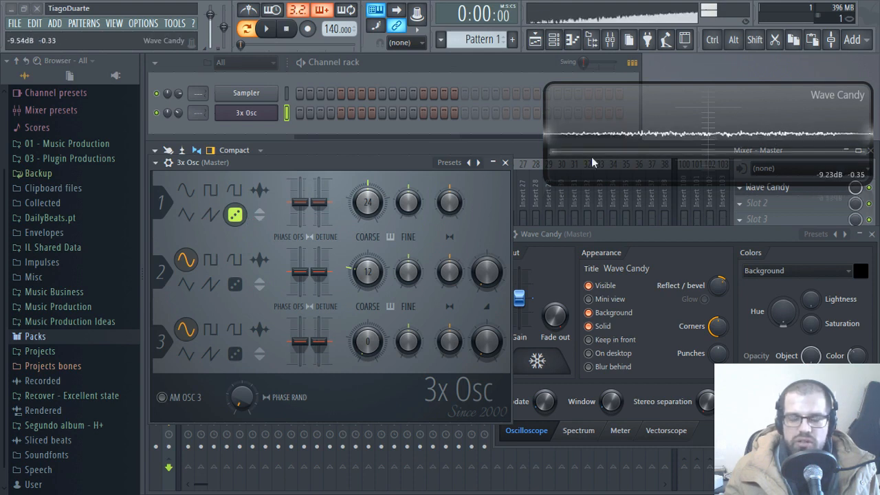
# Return oscillator 1 to sine, close the Wave Candy settings and clear Wave Candy from the Master track's slot 1.
pyautogui.click(191, 192)
pyautogui.click(872, 234)
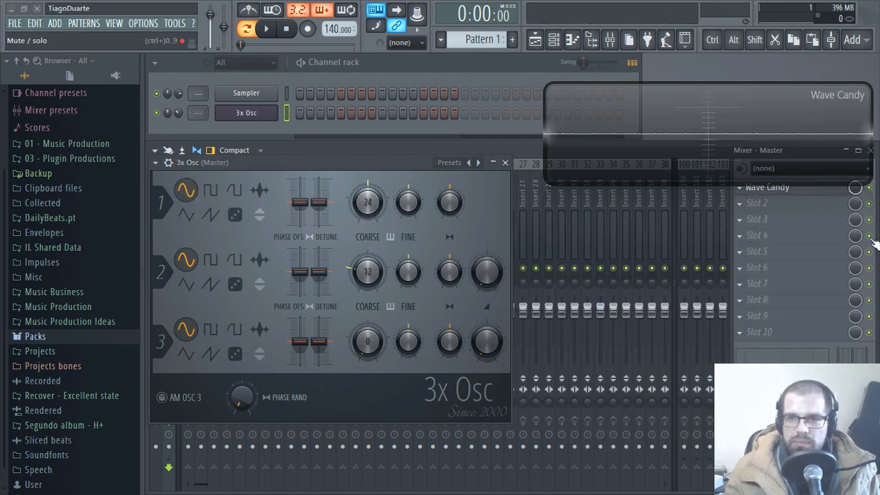
pyautogui.click(742, 198)
pyautogui.moveTo(745, 202)
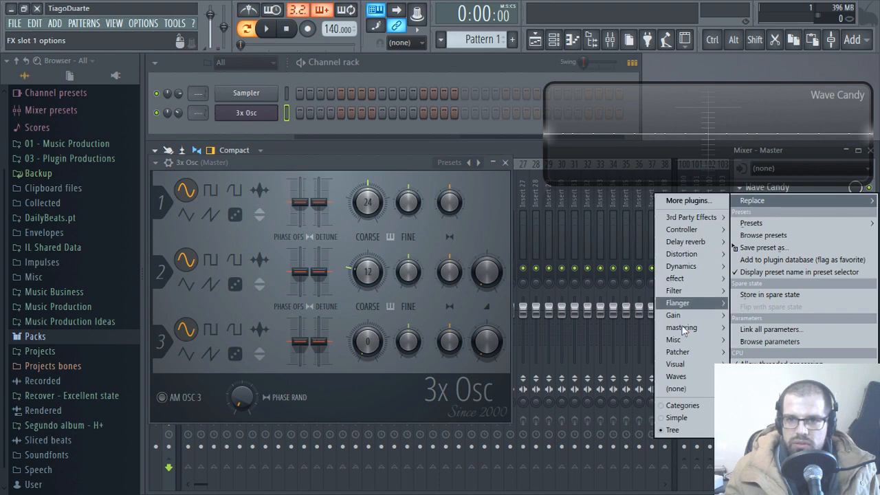
pyautogui.click(693, 384)
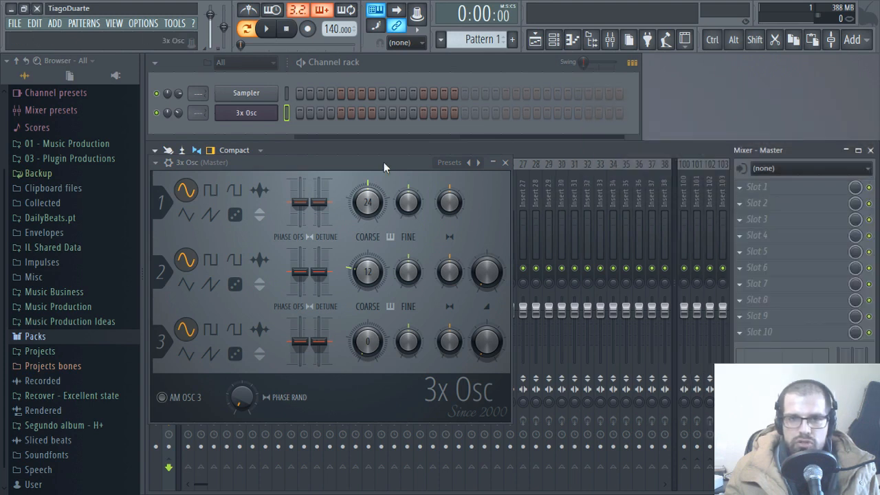
# Move the 3x Osc window back over the middle of the mixer and sound a C6 test note.
pyautogui.moveTo(384, 162); pyautogui.dragTo(499, 121)
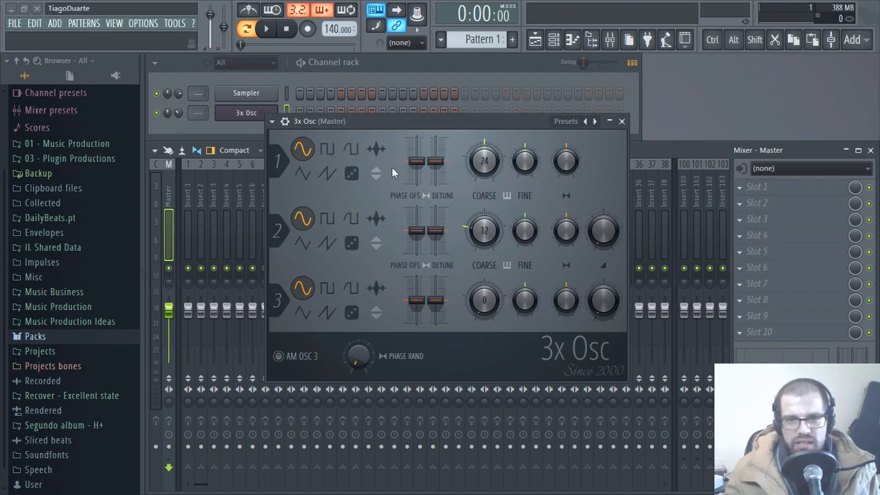
pyautogui.moveTo(434, 123); pyautogui.dragTo(421, 134)
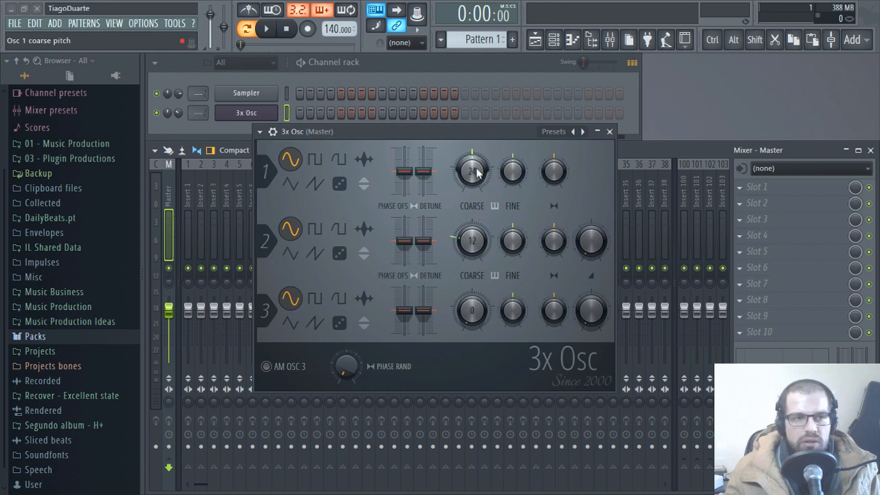
pyautogui.press('q')
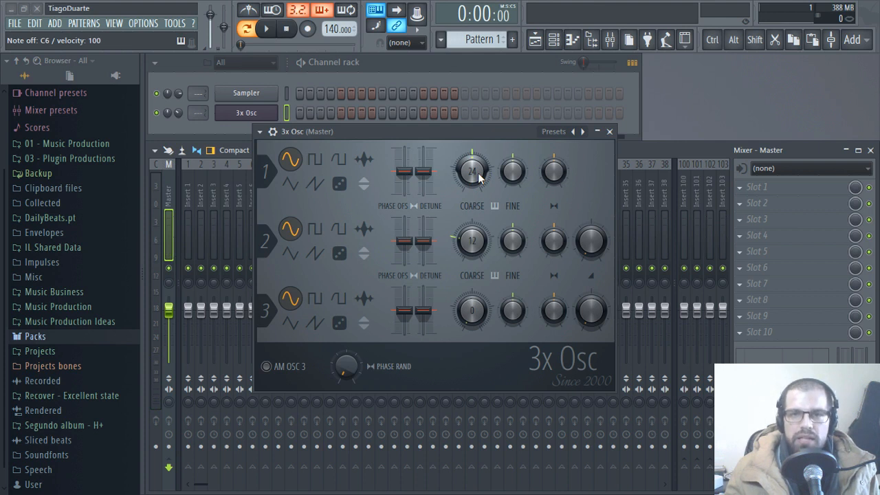
# Sound a C6 note while lowering oscillator 1's coarse pitch to -24 semitones and bringing it back to the knob's 24 centre mark.
pyautogui.press('q')
pyautogui.moveTo(479, 174); pyautogui.dragTo(471, 176)
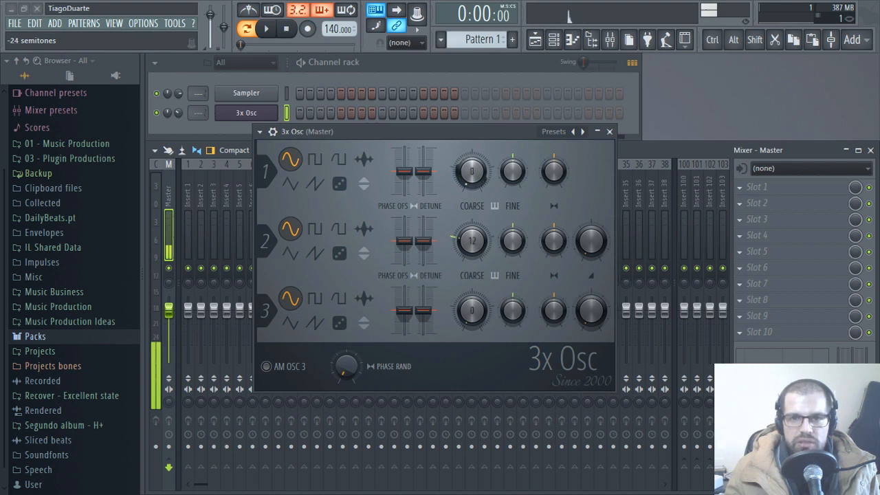
pyautogui.moveTo(471, 171)
pyautogui.mouseDown()
pyautogui.moveTo(472, 162)
pyautogui.moveTo(472, 170)
pyautogui.mouseUp()
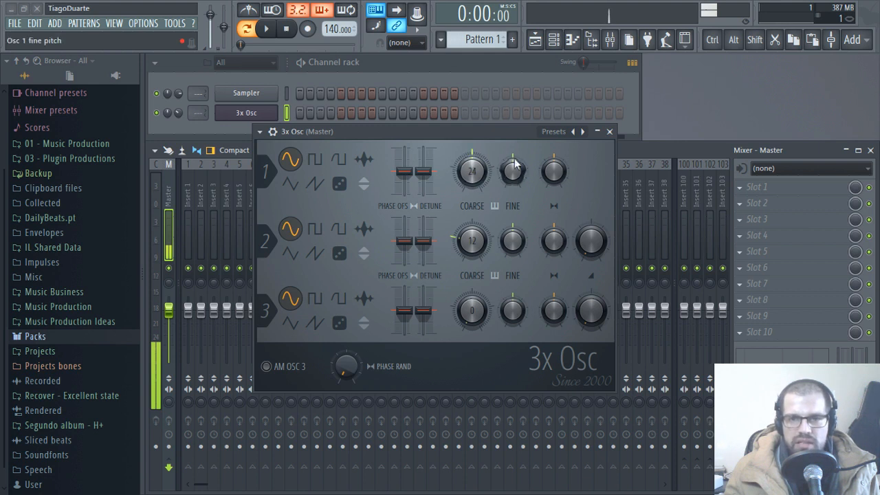
# Audition oscillator 1's fine pitch by raising it to about +31 cents and then lowering it, and reset it to its default.
pyautogui.moveTo(514, 178); pyautogui.dragTo(512, 165)
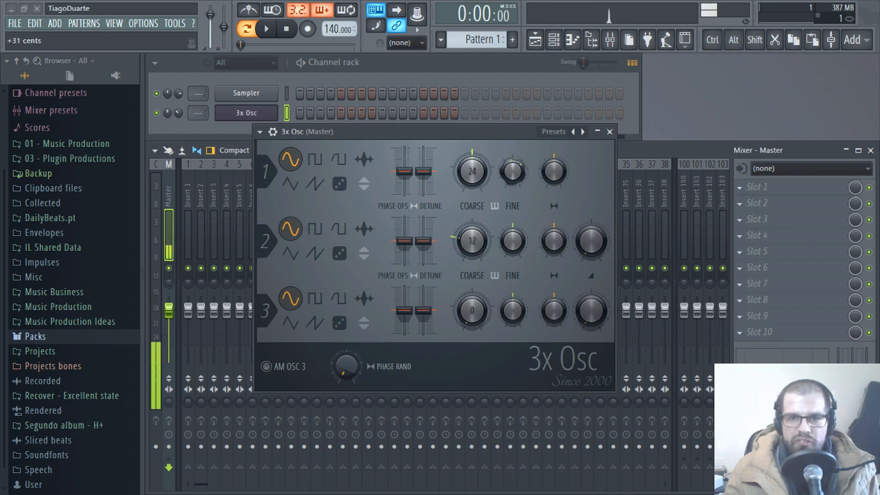
pyautogui.moveTo(512, 178); pyautogui.dragTo(512, 187)
pyautogui.rightClick(512, 178)
pyautogui.click(534, 186)
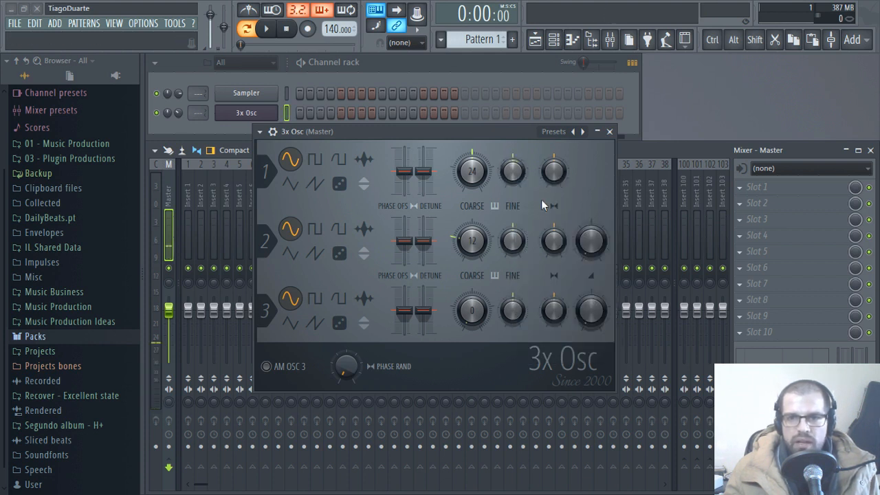
# Turn oscillator 1's panning away from centre to hear its effect, and reset it to its default.
pyautogui.moveTo(555, 171)
pyautogui.mouseDown()
pyautogui.moveTo(556, 141)
pyautogui.moveTo(556, 155)
pyautogui.mouseUp()
pyautogui.rightClick(554, 169)
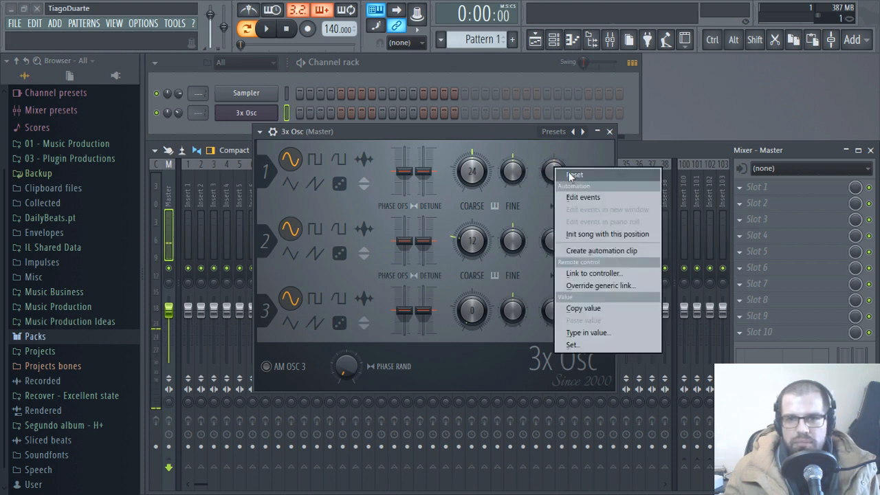
pyautogui.click(578, 171)
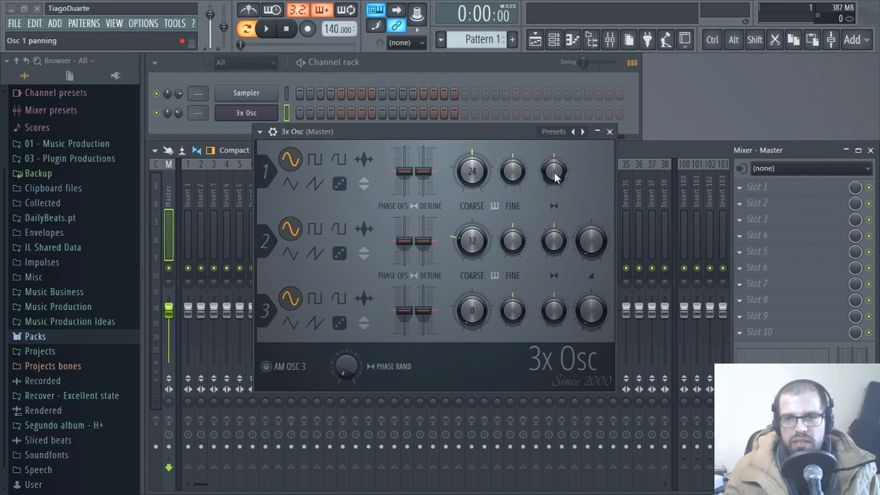
pyautogui.rightClick(556, 177)
pyautogui.click(582, 180)
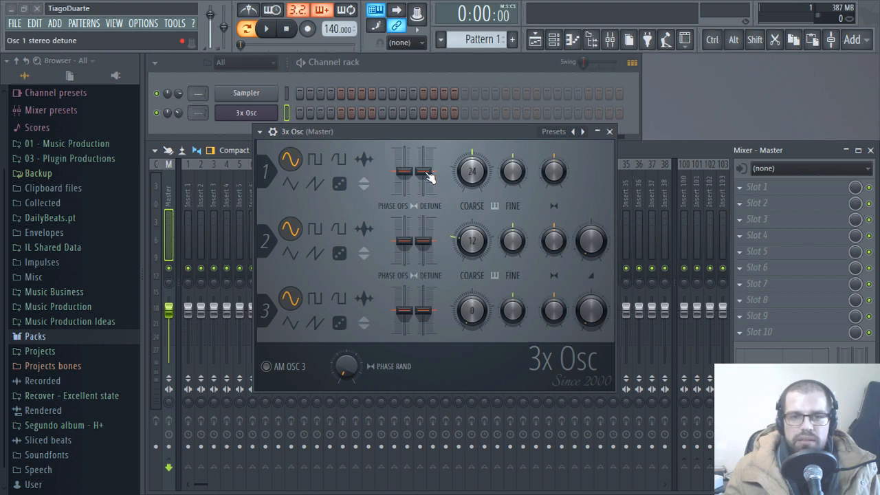
# Audition oscillator 1's stereo detune at full and slight upward offsets, resetting it to its default after each trial.
pyautogui.moveTo(426, 177); pyautogui.dragTo(427, 152)
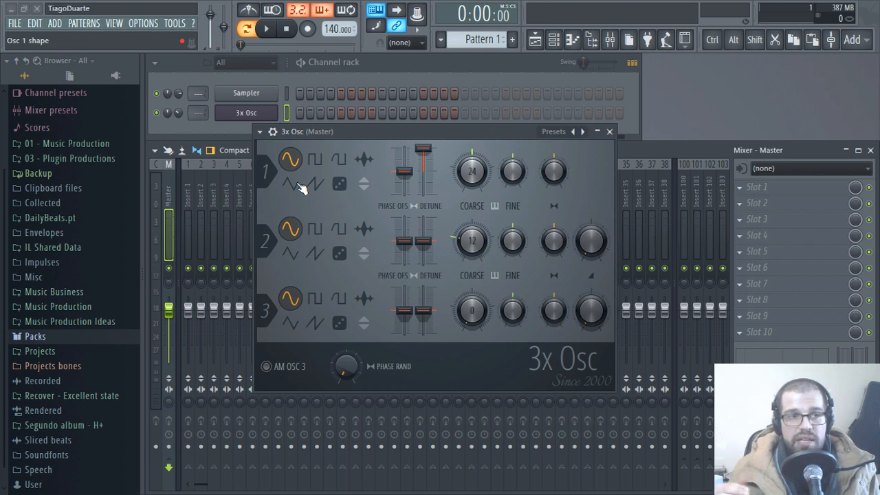
pyautogui.rightClick(422, 151)
pyautogui.click(447, 159)
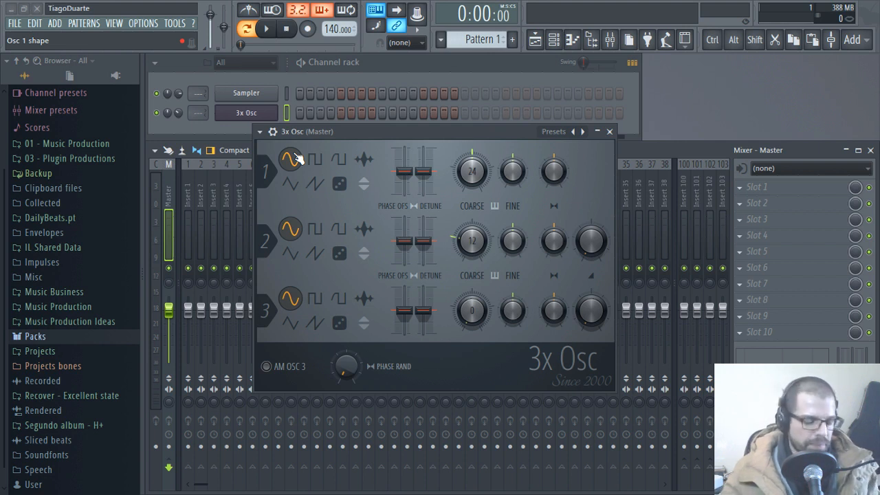
pyautogui.moveTo(423, 172); pyautogui.dragTo(424, 166)
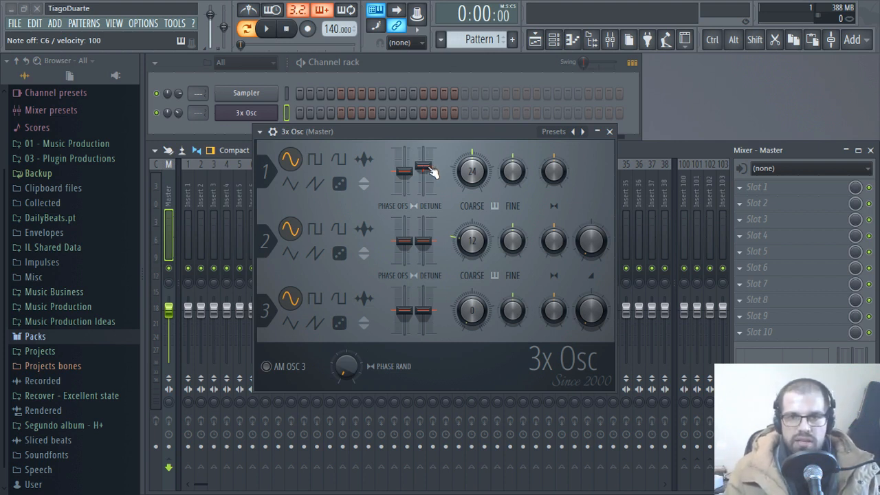
pyautogui.rightClick(425, 169)
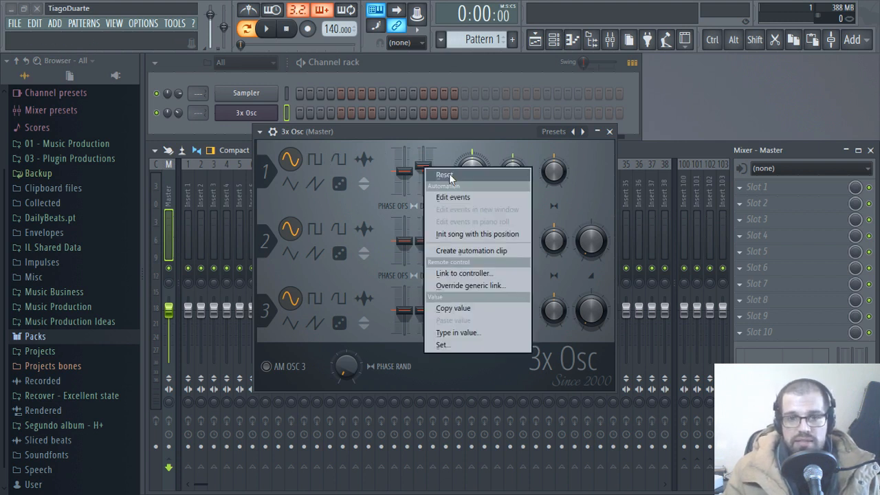
pyautogui.click(449, 173)
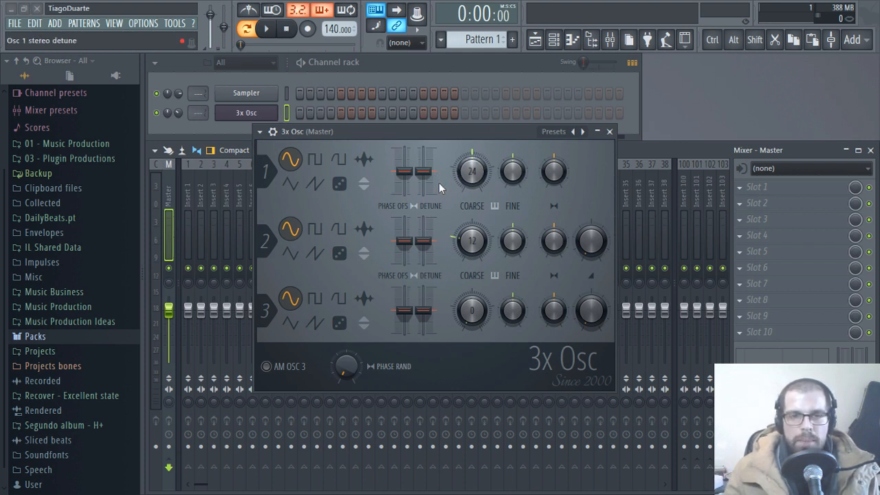
pyautogui.moveTo(424, 172); pyautogui.dragTo(424, 148)
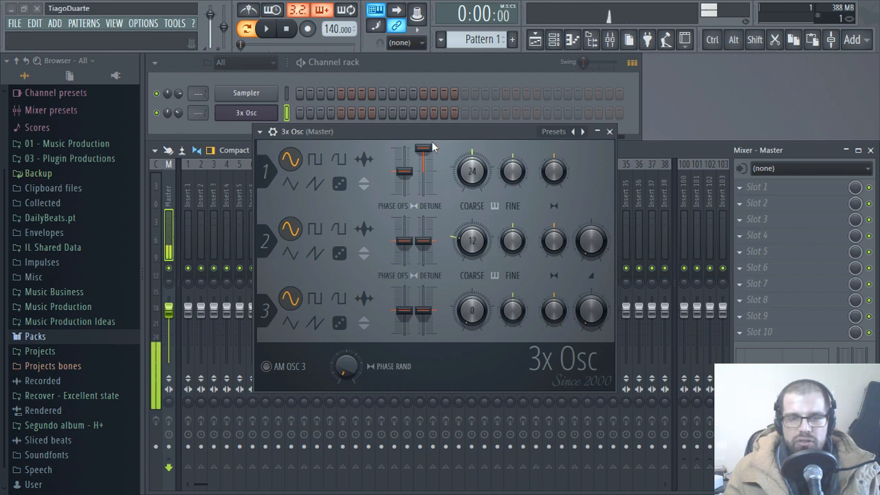
pyautogui.moveTo(424, 149); pyautogui.dragTo(424, 171)
pyautogui.rightClick(423, 171)
pyautogui.click(442, 178)
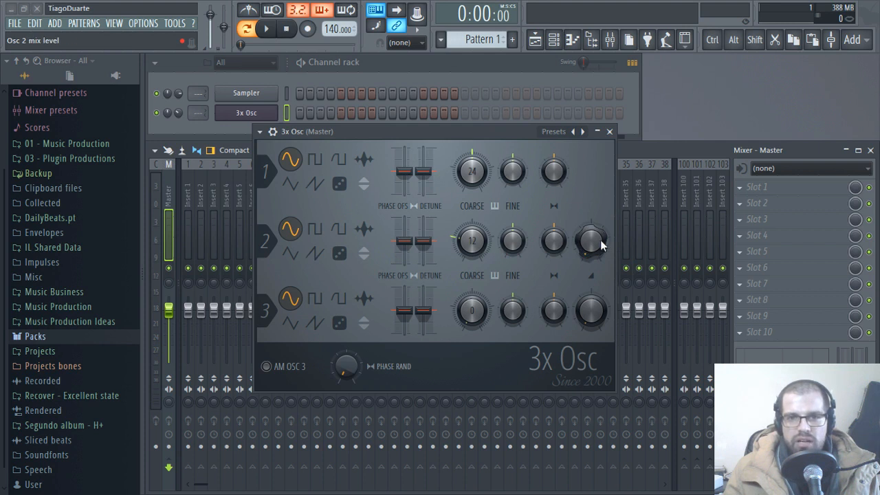
# Set oscillator 2 to square and oscillator 3 to rounded saw, and lower coarse pitch to the minimum on oscillator 2 and -12 semitones on oscillator 1.
pyautogui.click(315, 229)
pyautogui.click(339, 298)
pyautogui.moveTo(472, 241); pyautogui.dragTo(472, 277)
pyautogui.moveTo(473, 169); pyautogui.dragTo(472, 196)
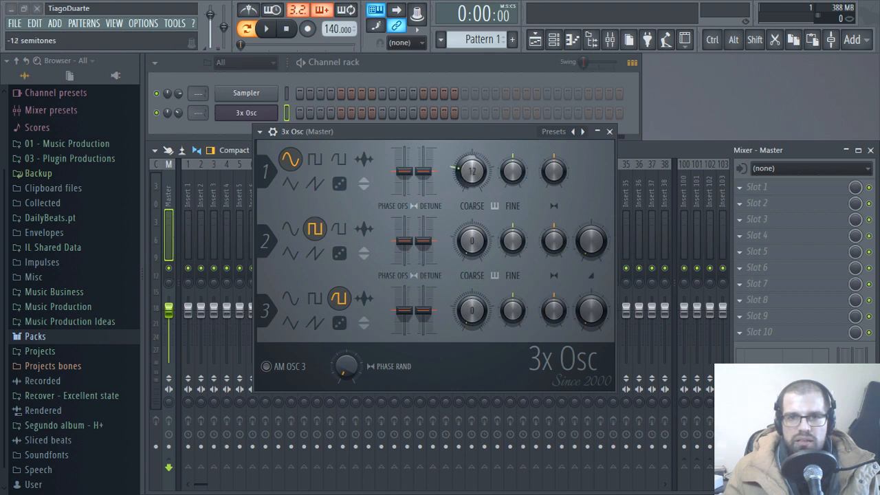
# Raise the mix levels of oscillators 2 and 3, checking the blend with a C6 test note.
pyautogui.moveTo(594, 249); pyautogui.dragTo(593, 229)
pyautogui.press('q')
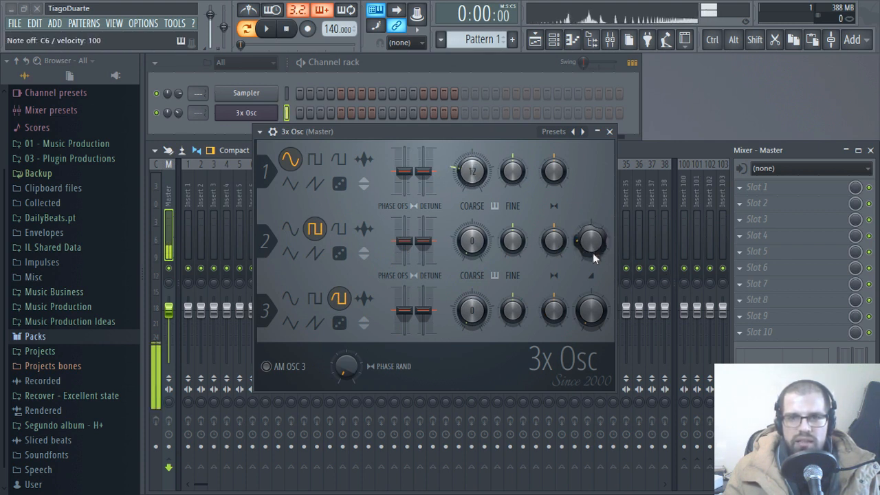
pyautogui.moveTo(591, 321); pyautogui.dragTo(591, 306)
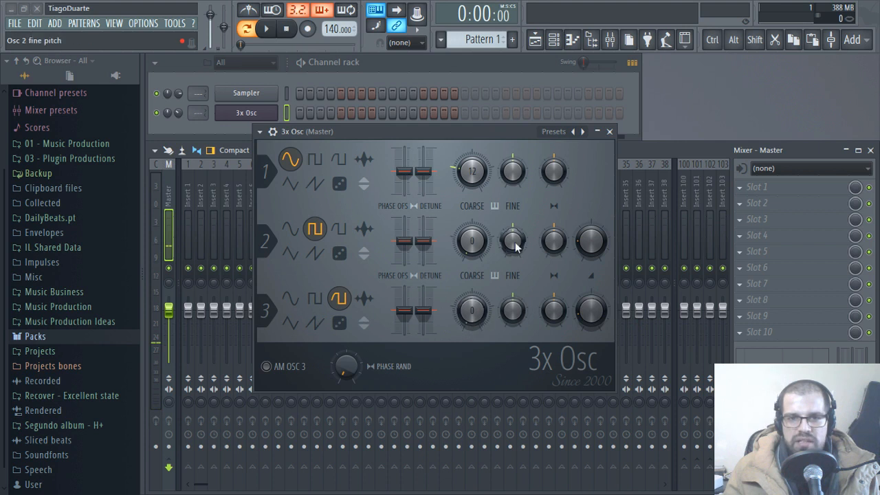
# Play a short phrase of C6, D#6, F6, G6, D#6 and C6 to hear the three oscillators combined.
pyautogui.press('q')
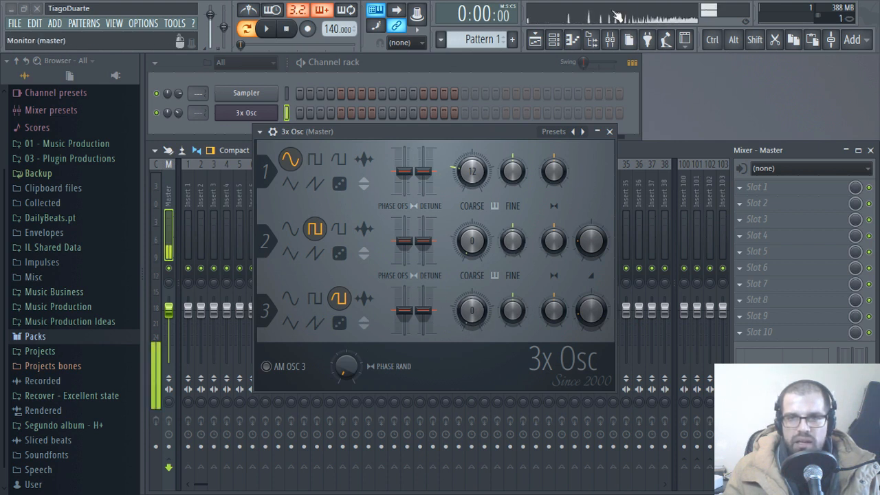
pyautogui.press('3')
pyautogui.press('r')
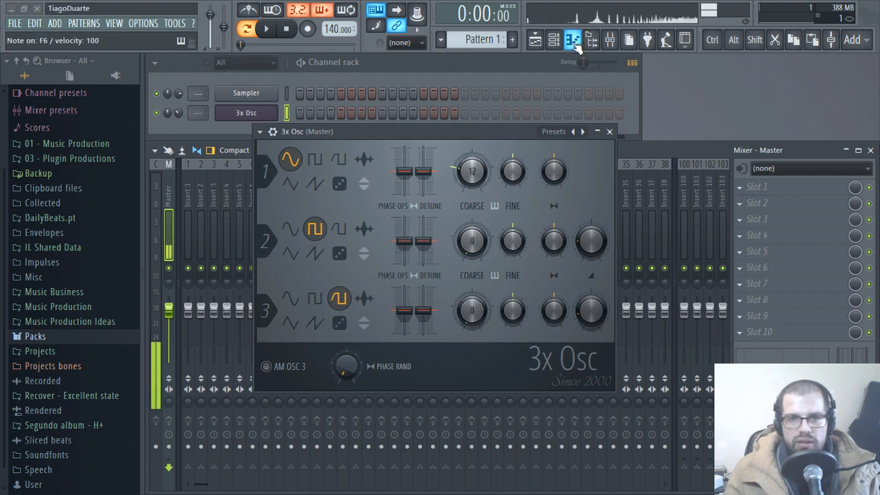
pyautogui.press('t')
pyautogui.press('3')
pyautogui.press('q')
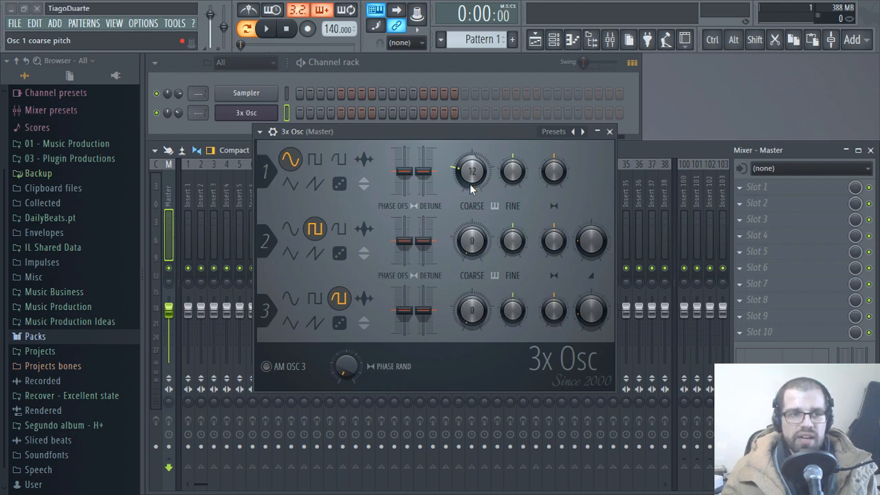
# Close the 3x Osc window, add a GMS synth channel and place its window over the upper part of the mixer.
pyautogui.click(609, 131)
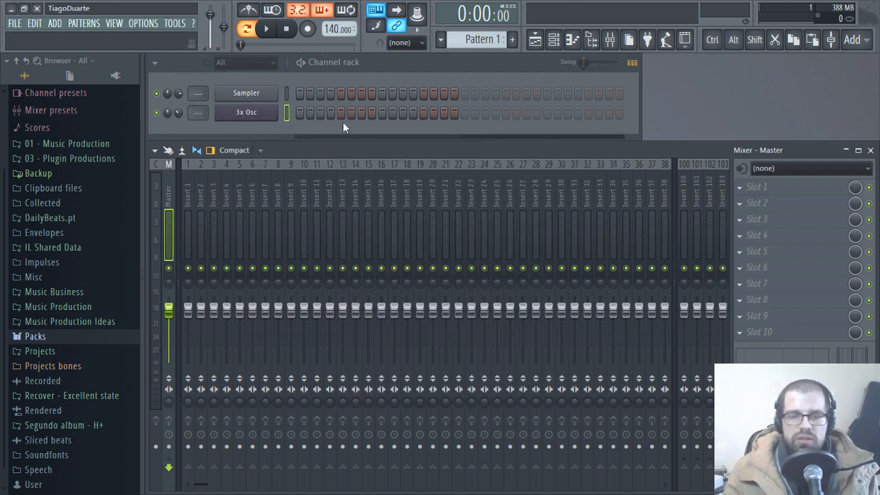
pyautogui.click(246, 144)
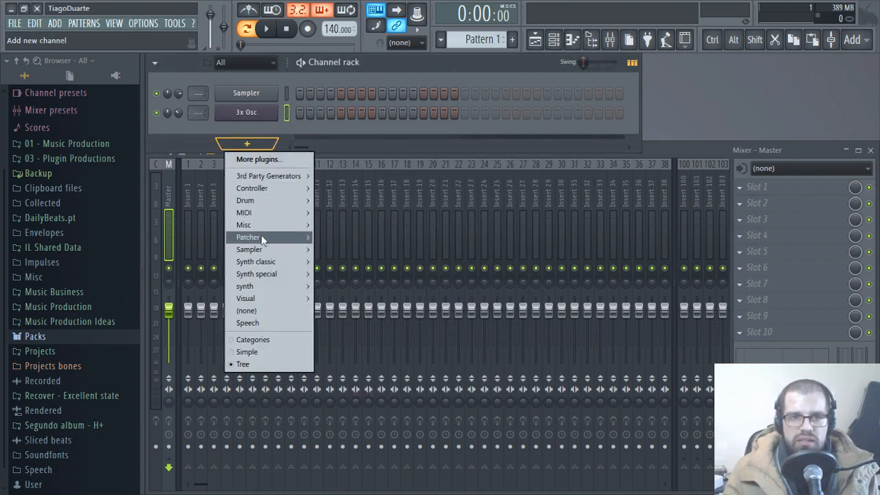
pyautogui.moveTo(265, 258)
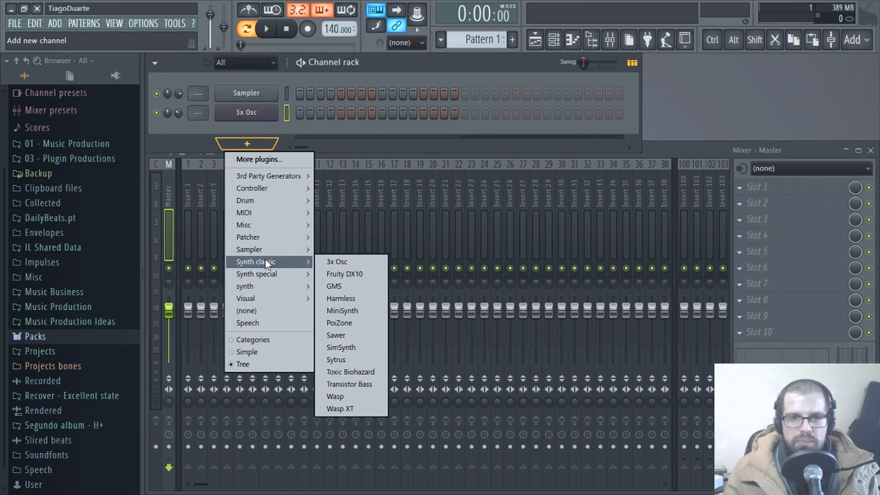
pyautogui.click(336, 287)
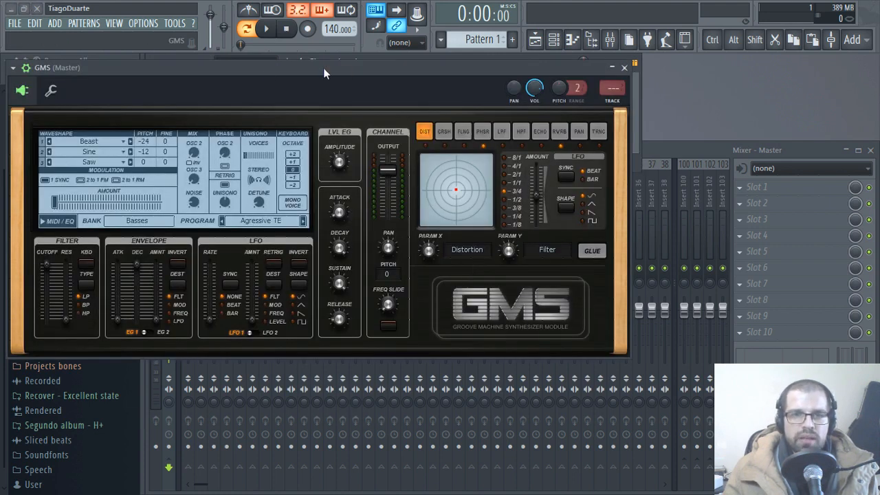
pyautogui.moveTo(323, 67); pyautogui.dragTo(377, 99)
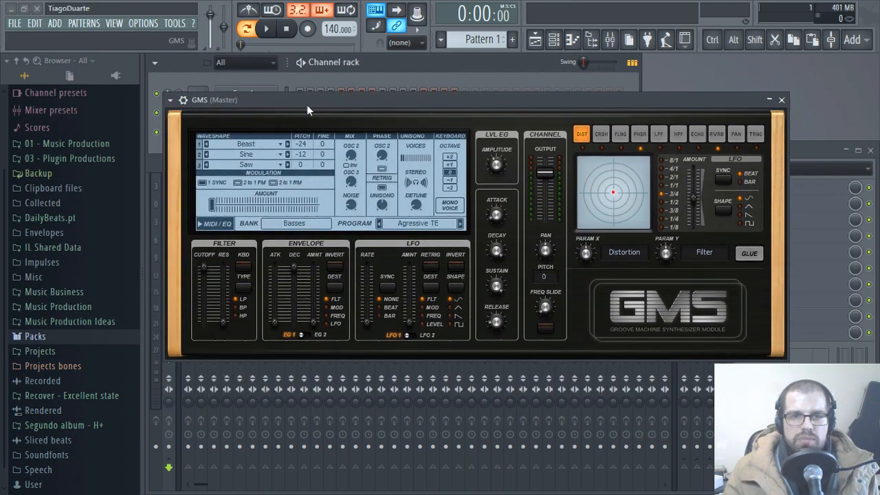
pyautogui.moveTo(306, 104); pyautogui.dragTo(339, 116)
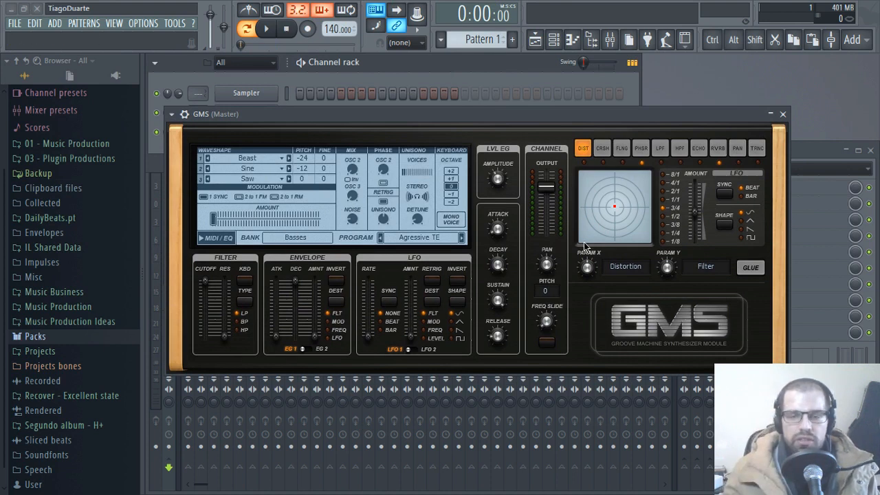
pyautogui.moveTo(335, 115)
pyautogui.mouseDown()
pyautogui.moveTo(335, 126)
pyautogui.moveTo(335, 105)
pyautogui.mouseUp()
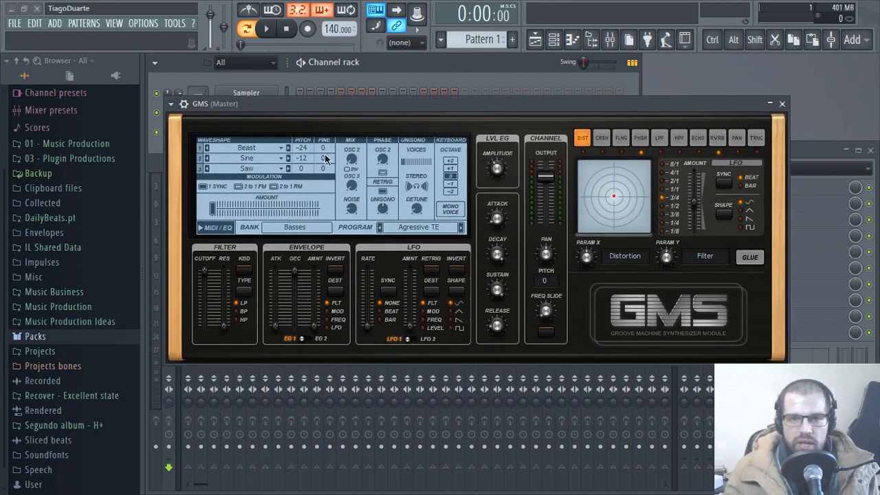
# Load the Default program from the User bank in GMS.
pyautogui.click(301, 234)
pyautogui.click(372, 313)
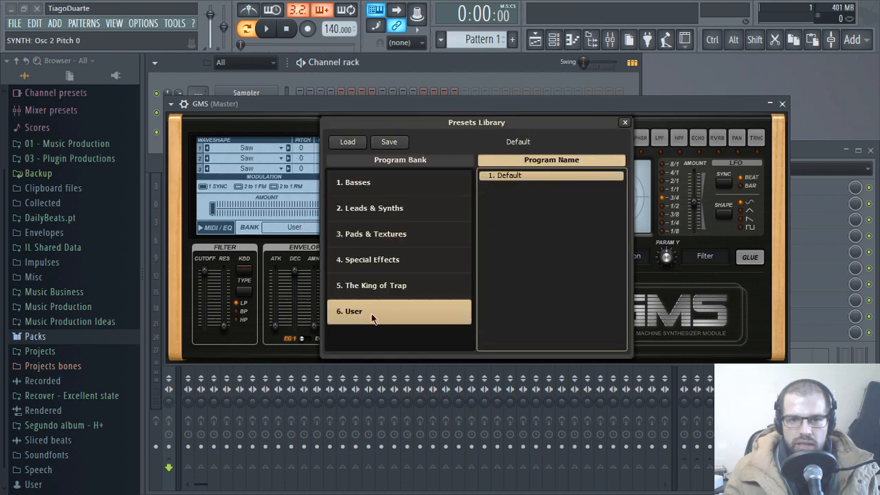
pyautogui.click(503, 182)
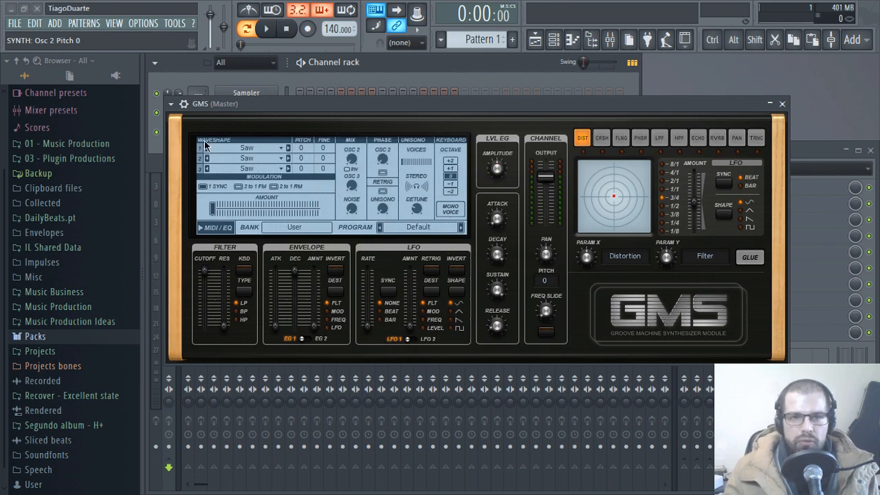
# Reopen 3x Osc from the channel rack and arrange its window beside GMS so both synths' oscillator sections are visible.
pyautogui.moveTo(270, 117); pyautogui.dragTo(306, 201)
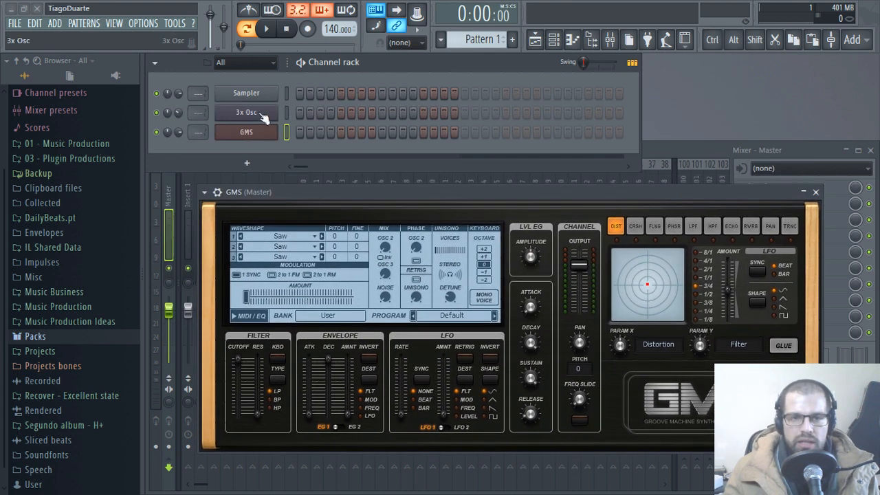
pyautogui.click(249, 113)
pyautogui.moveTo(354, 133); pyautogui.dragTo(105, 12)
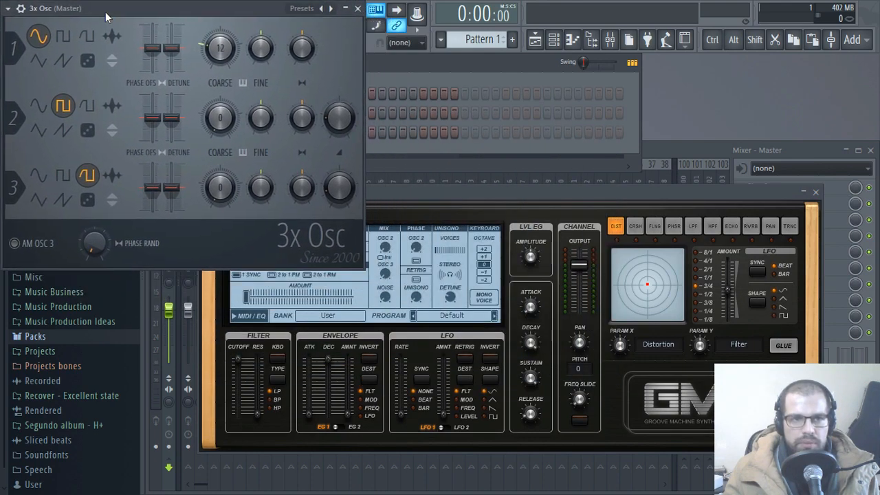
pyautogui.moveTo(416, 189); pyautogui.dragTo(481, 100)
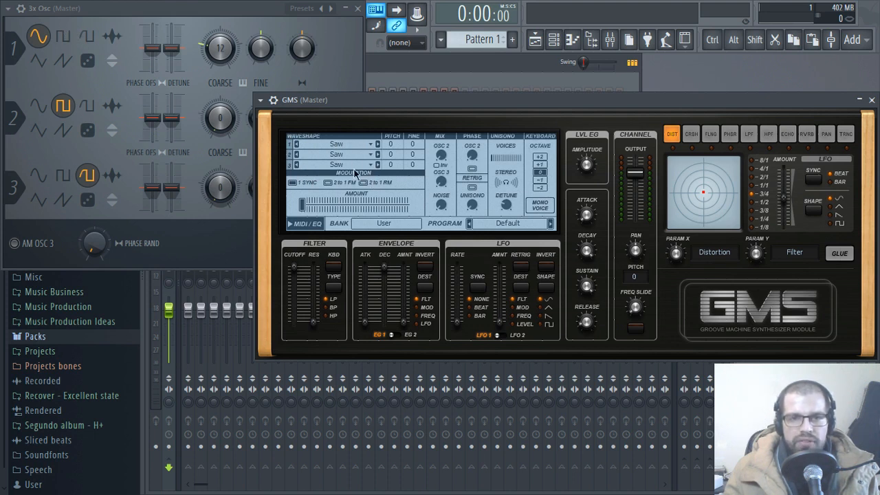
# Browse the waveforms available for GMS oscillator 1 to compare them with the 3x Osc shapes.
pyautogui.click(368, 146)
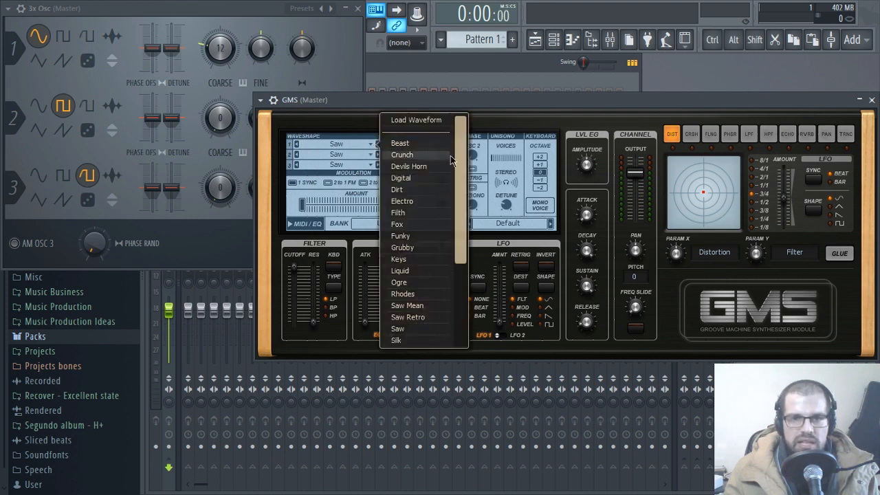
pyautogui.scroll(-5, 433, 224)
pyautogui.moveTo(460, 323); pyautogui.dragTo(448, 191)
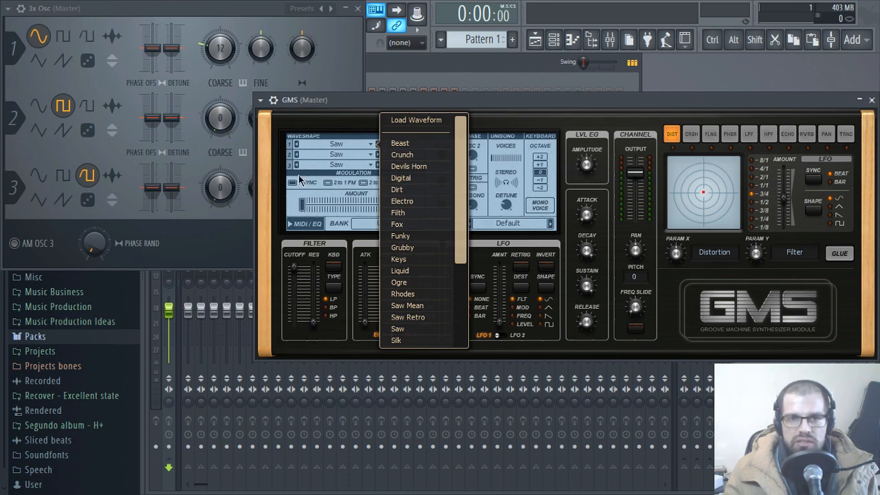
pyautogui.scroll(-3, 407, 284)
pyautogui.scroll(-2, 410, 289)
pyautogui.scroll(10, 416, 342)
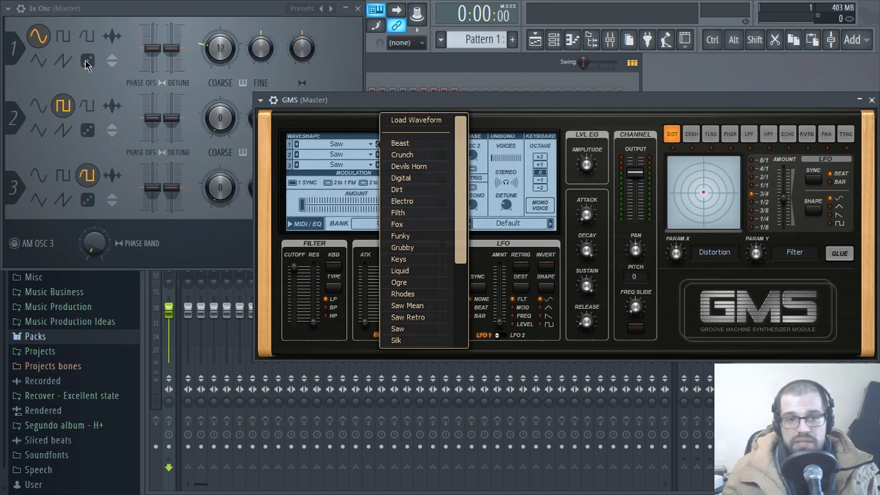
# Look through the full waveform list for GMS oscillator 1, then close it without choosing a waveform.
pyautogui.scroll(-6, 406, 296)
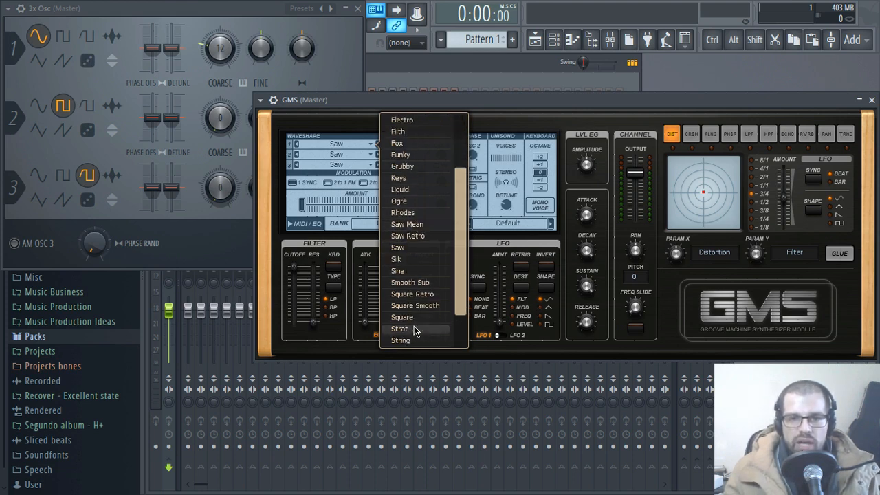
pyautogui.scroll(6, 417, 339)
pyautogui.scroll(-2, 417, 285)
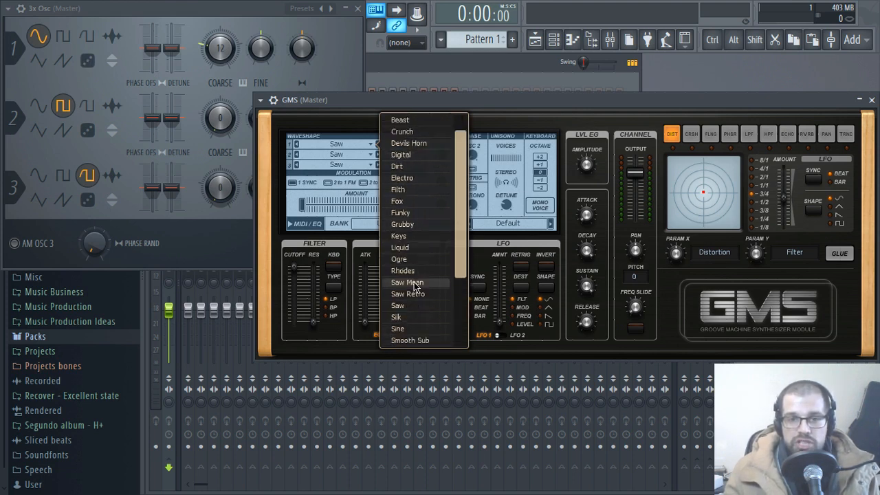
pyautogui.scroll(2, 420, 206)
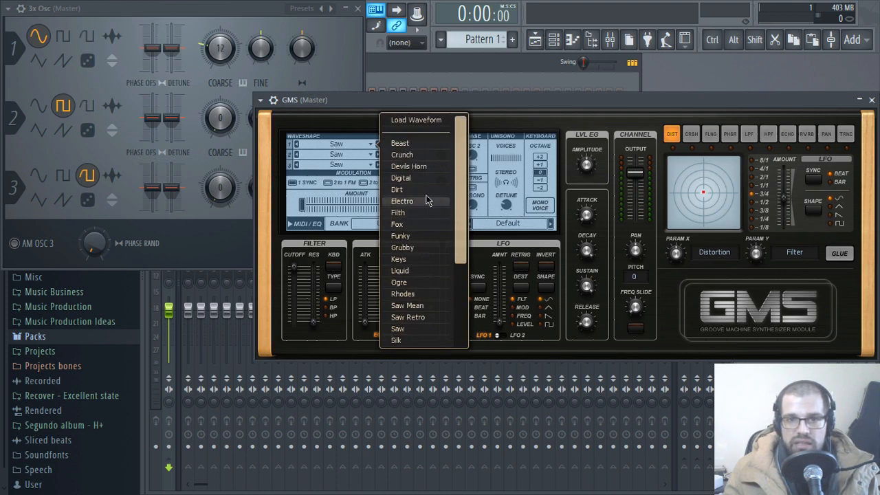
pyautogui.click(454, 100)
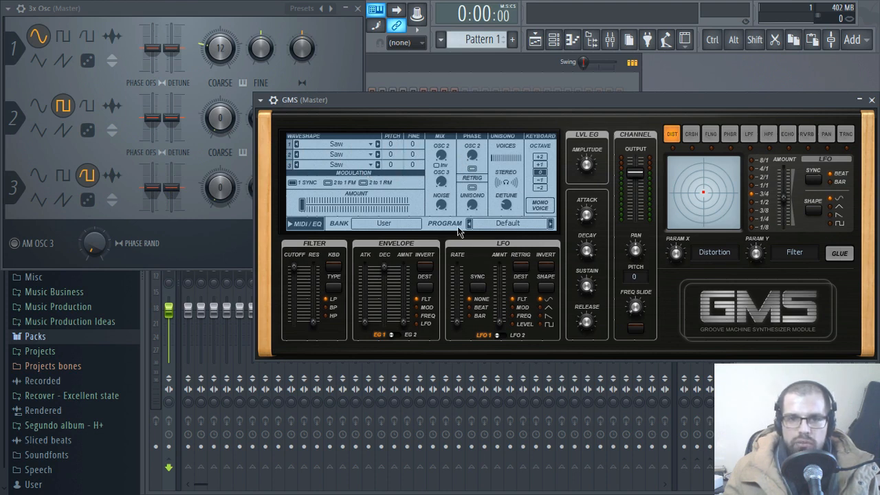
# Move GMS aside to uncover all of 3x Osc, then try the GMS mix controls for oscillators 2 and 3 and noise.
pyautogui.moveTo(447, 103); pyautogui.dragTo(564, 111)
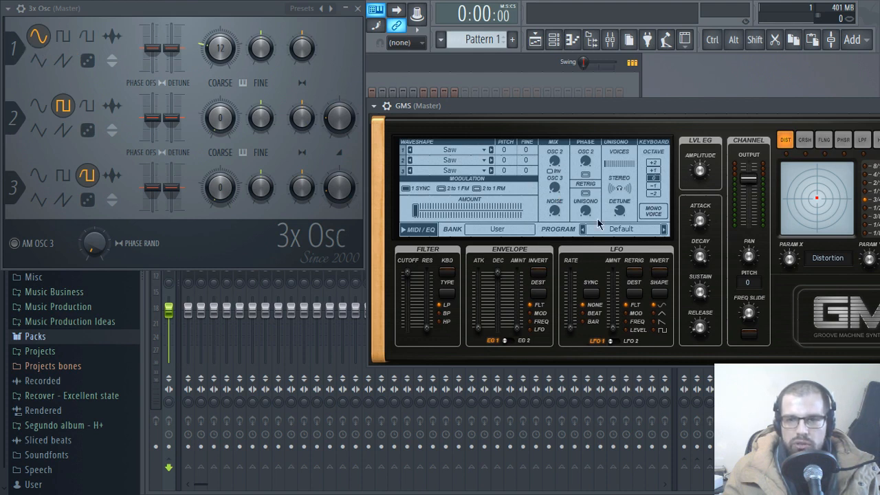
pyautogui.press('q')
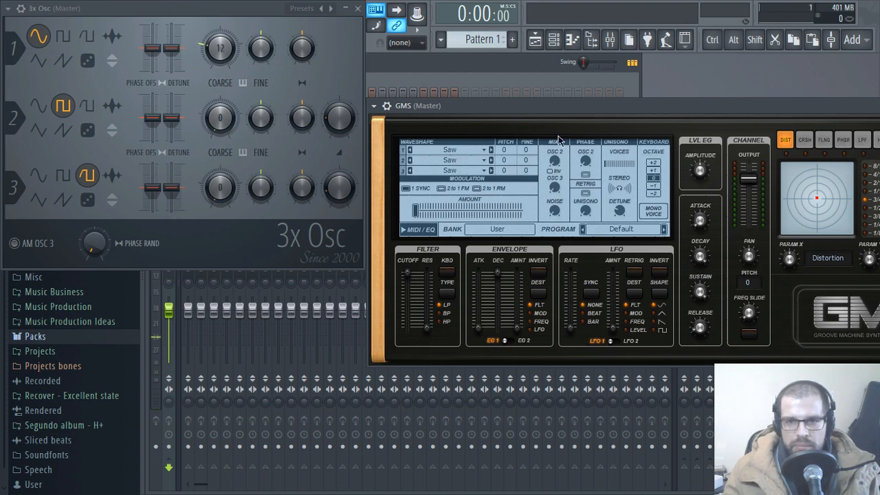
pyautogui.moveTo(554, 171)
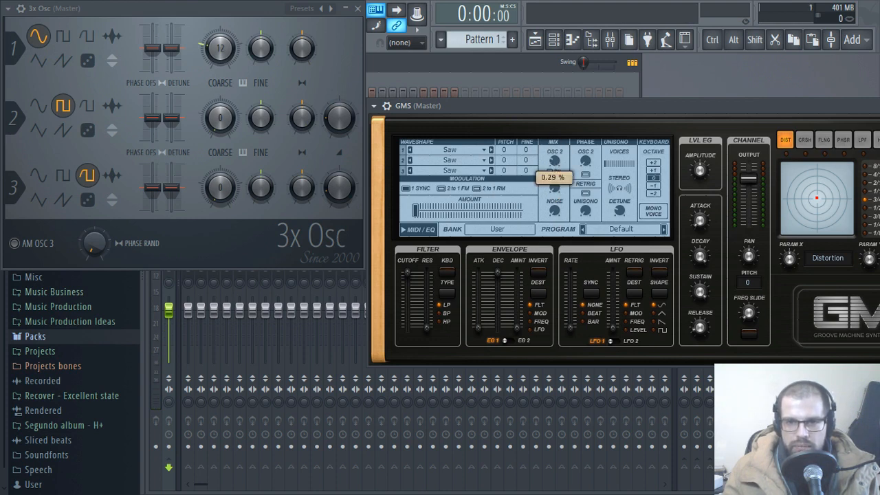
pyautogui.moveTo(555, 161); pyautogui.dragTo(555, 187)
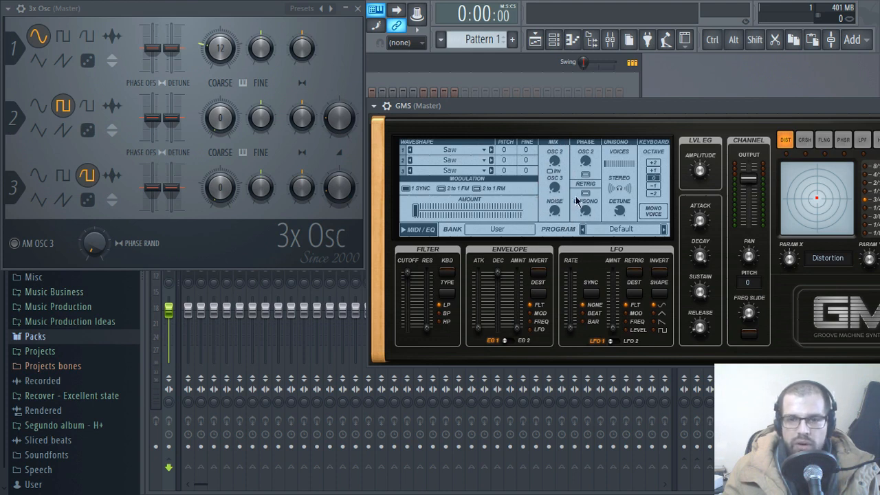
pyautogui.moveTo(557, 216); pyautogui.dragTo(555, 209)
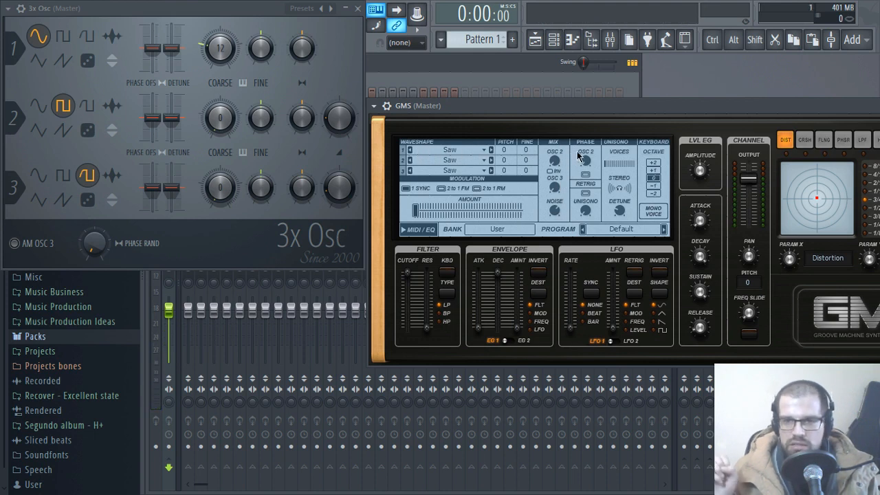
pyautogui.click(556, 211)
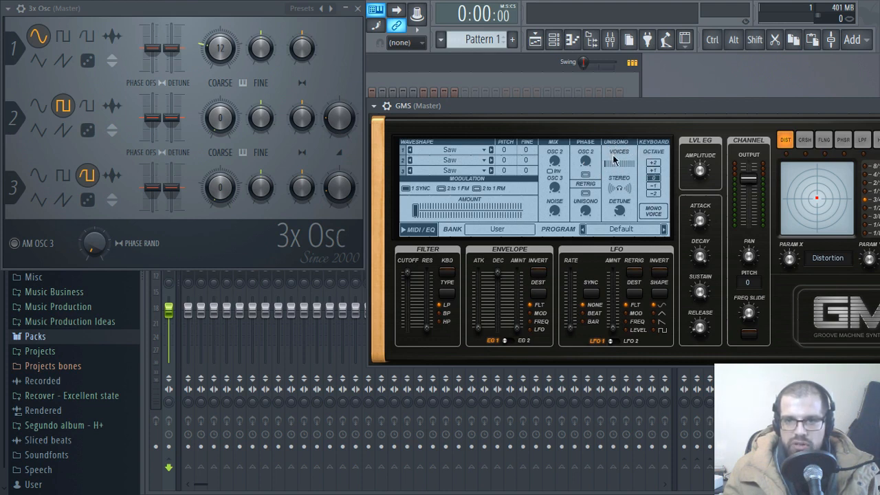
# Play a note in GMS with the starting unison setting, then set the unison voices to 2 and play it again.
pyautogui.click(622, 208)
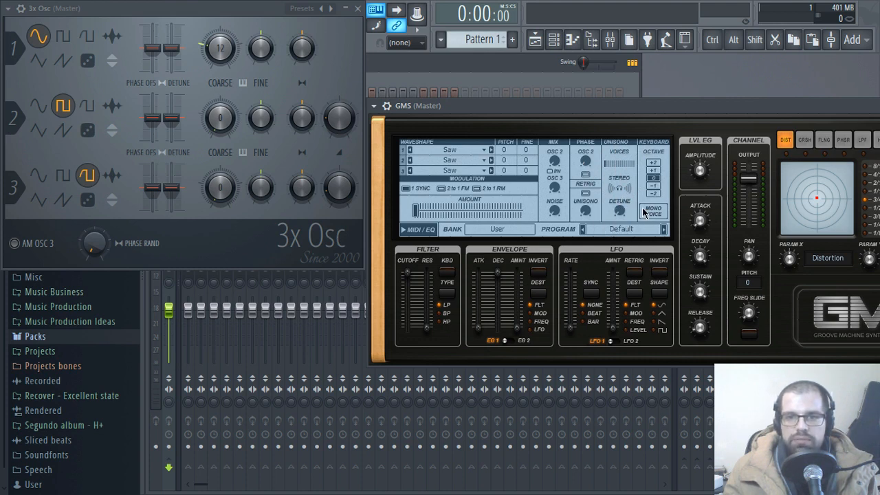
pyautogui.click(611, 165)
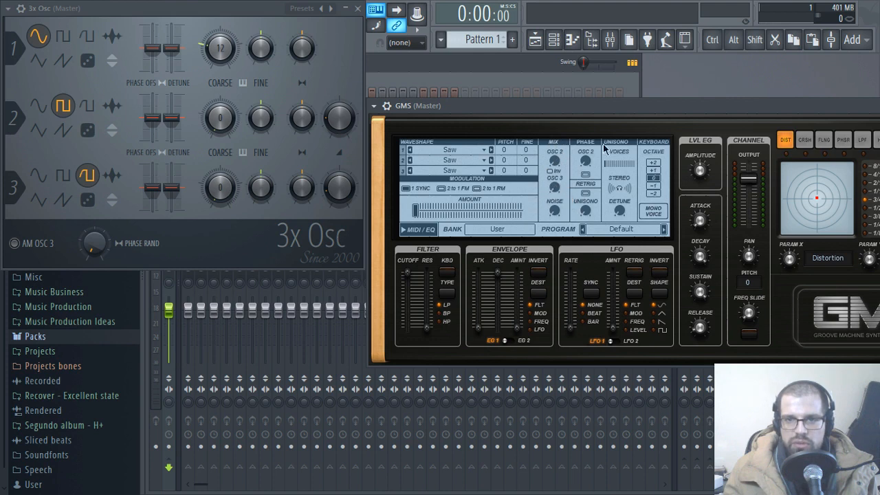
pyautogui.press('q')
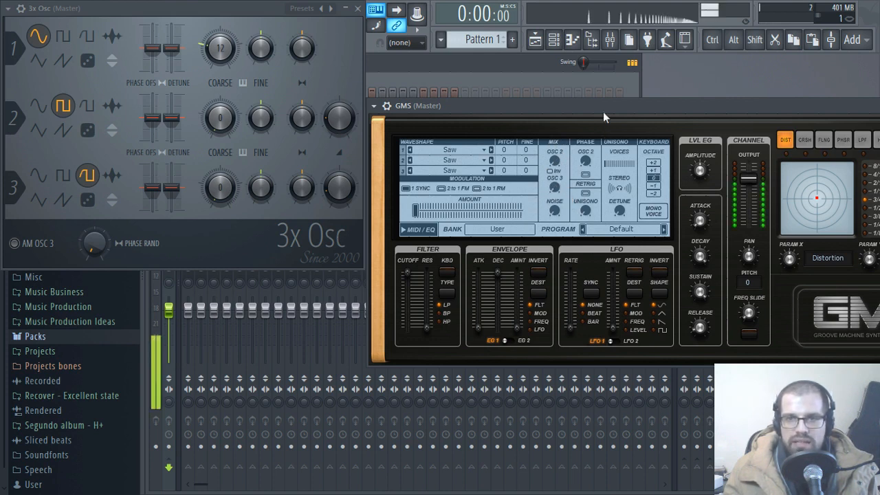
pyautogui.click(623, 165)
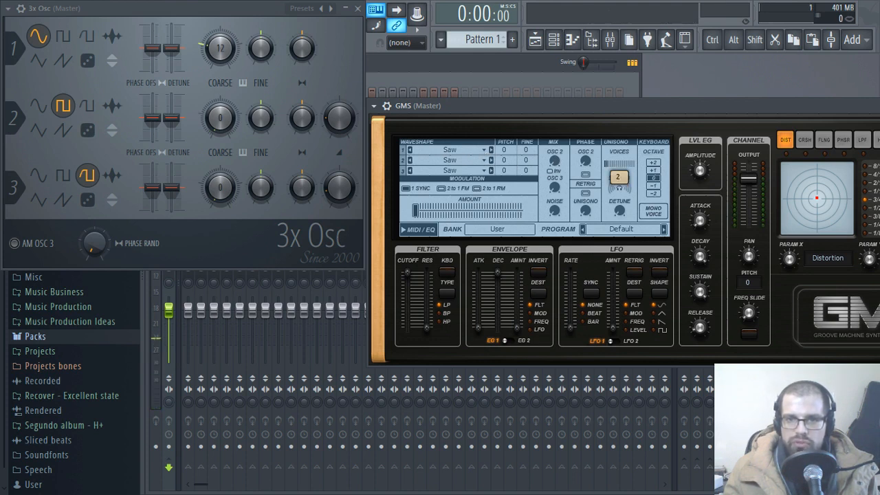
pyautogui.press('q')
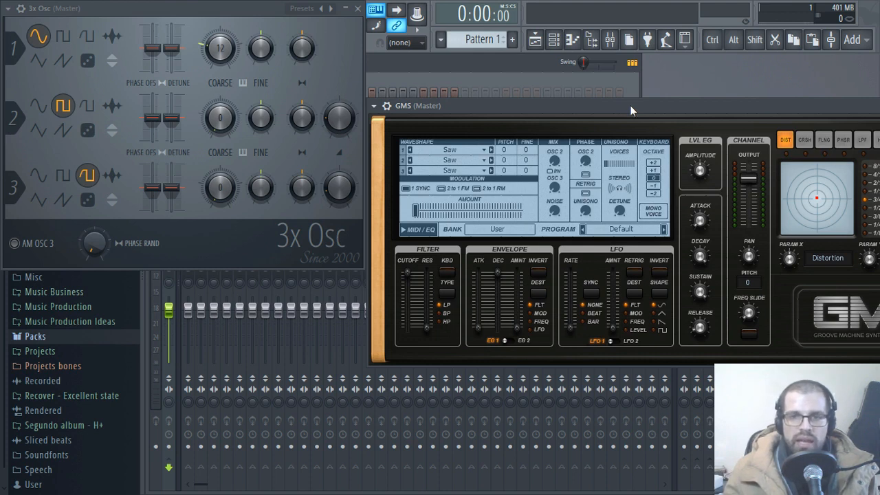
# Compare several GMS unison voices with a single voice by playing the same note, finishing with several voices active.
pyautogui.moveTo(621, 163); pyautogui.dragTo(621, 163)
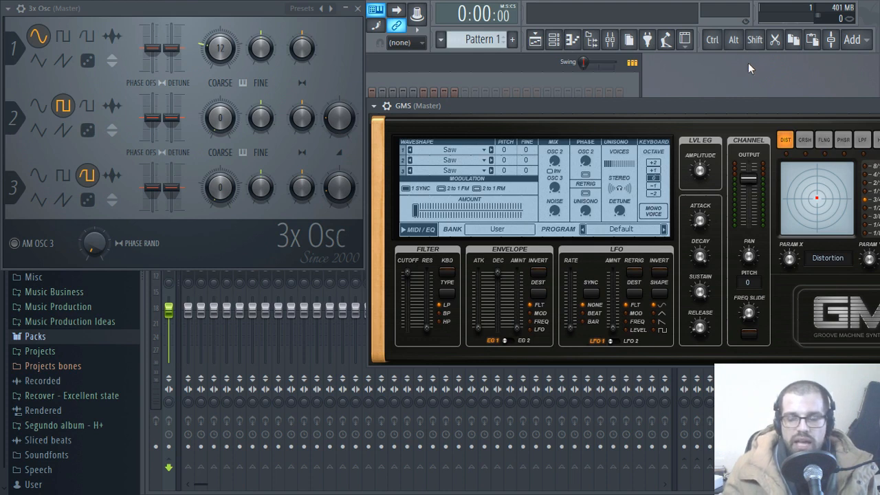
pyautogui.press('q')
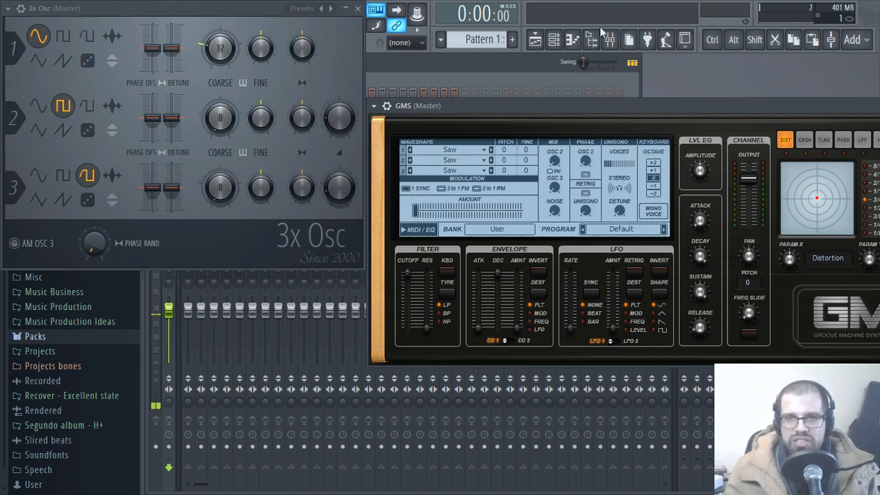
pyautogui.press('q')
pyautogui.moveTo(622, 165); pyautogui.dragTo(623, 176)
pyautogui.moveTo(645, 99); pyautogui.dragTo(645, 101)
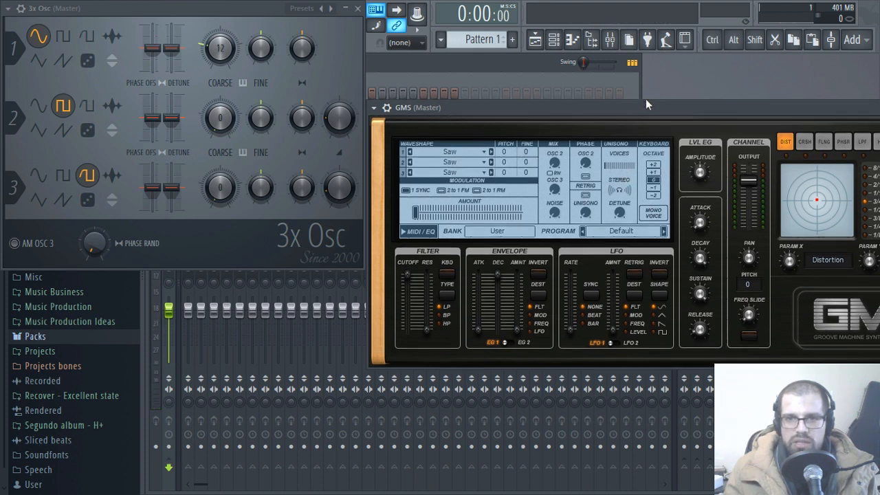
pyautogui.press('q')
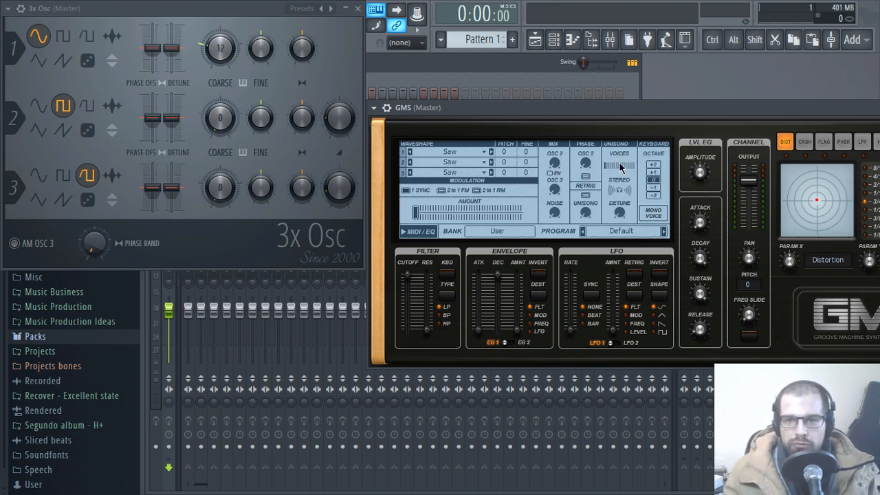
pyautogui.moveTo(620, 165); pyautogui.dragTo(621, 165)
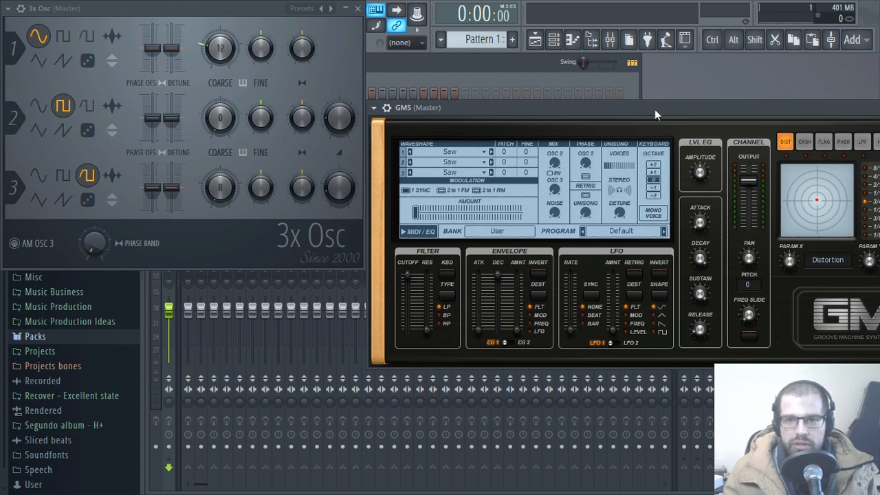
pyautogui.press('q')
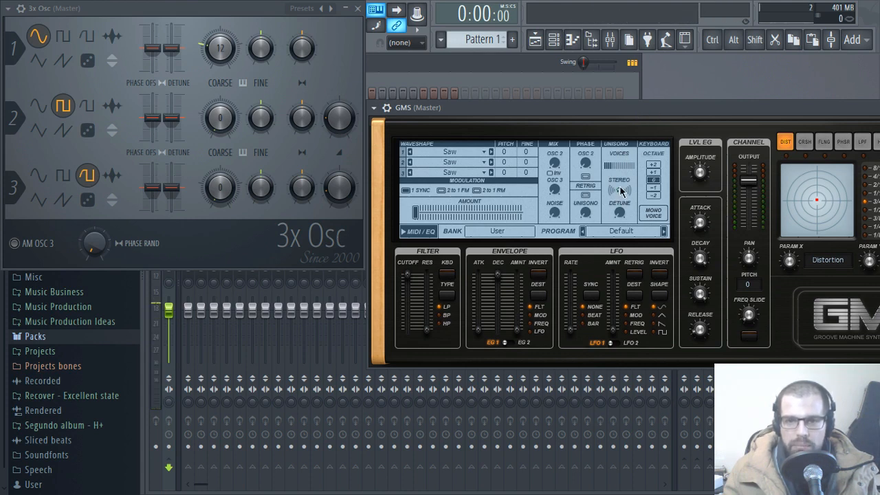
# Adjust the GMS unison stereo spread and detune amount while playing notes to hear how the sound widens.
pyautogui.press('q')
pyautogui.moveTo(621, 194); pyautogui.dragTo(621, 194)
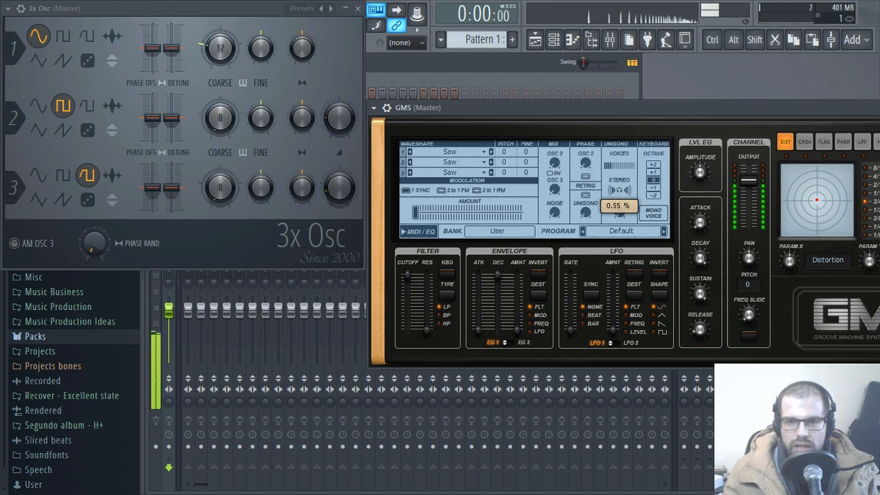
pyautogui.moveTo(621, 195); pyautogui.dragTo(621, 194)
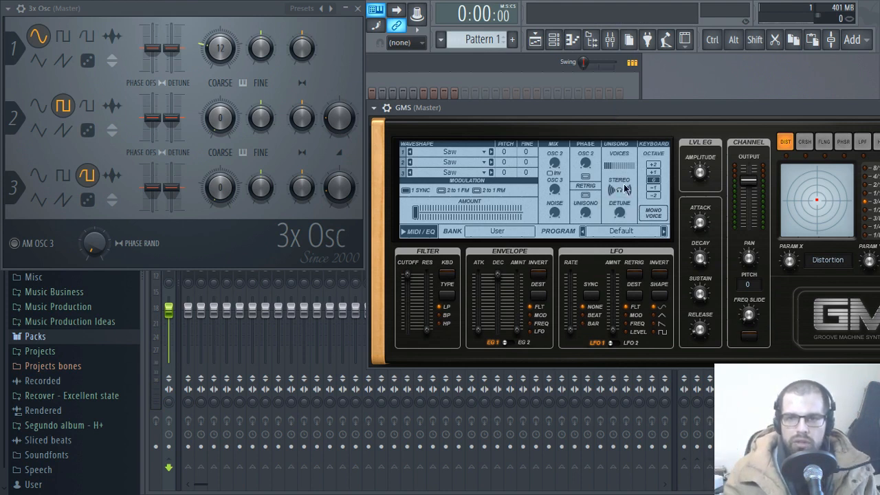
pyautogui.press('z')
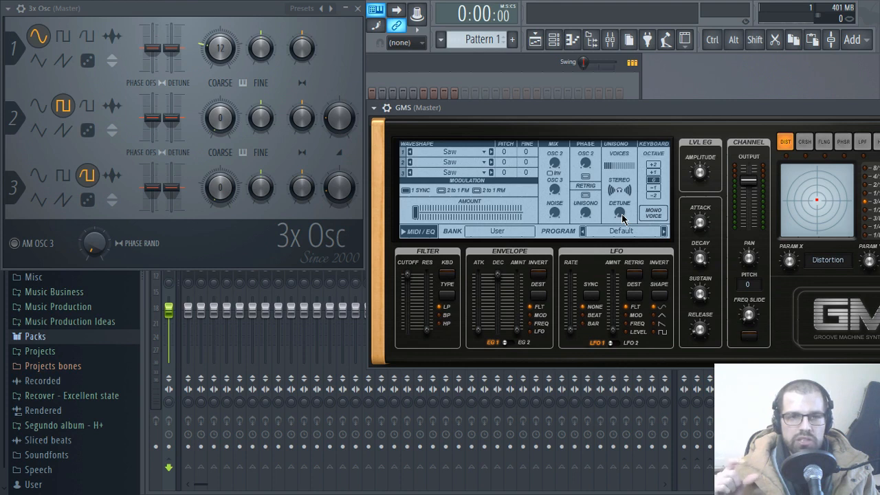
pyautogui.moveTo(622, 218); pyautogui.dragTo(622, 215)
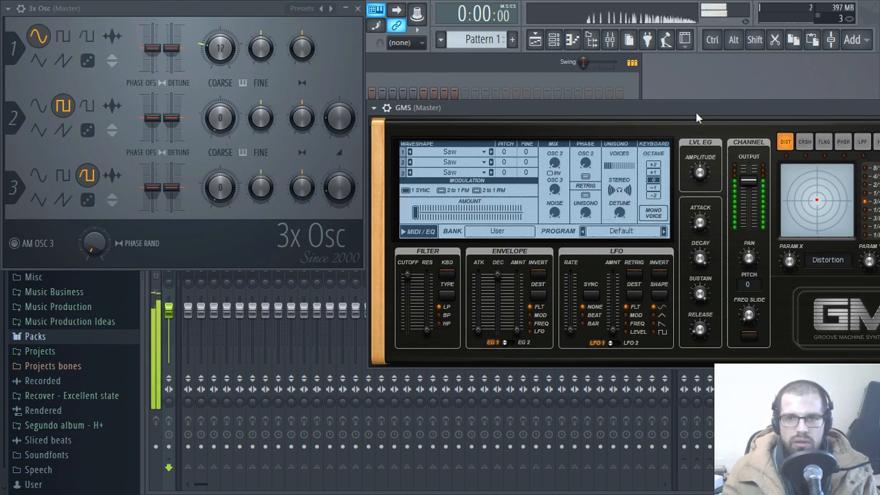
pyautogui.moveTo(621, 216); pyautogui.dragTo(621, 216)
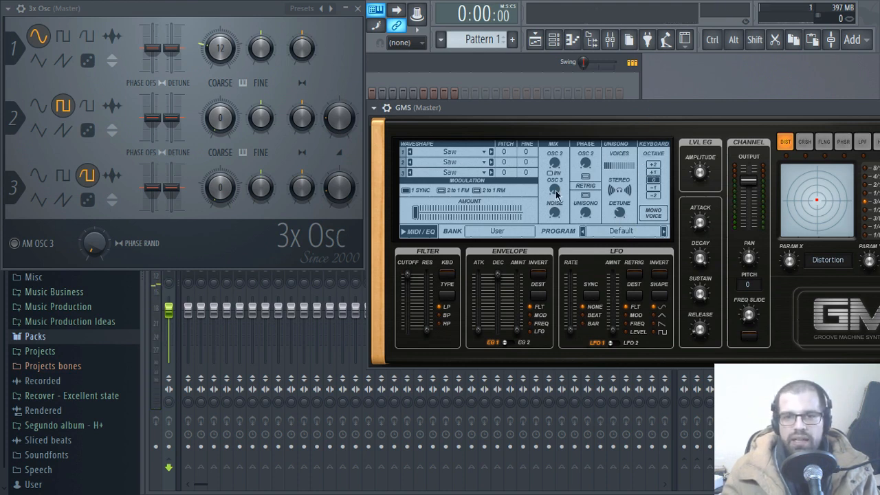
# Load the Dirt waveform on GMS oscillator 2 and adjust that oscillator's mix level.
pyautogui.click(486, 163)
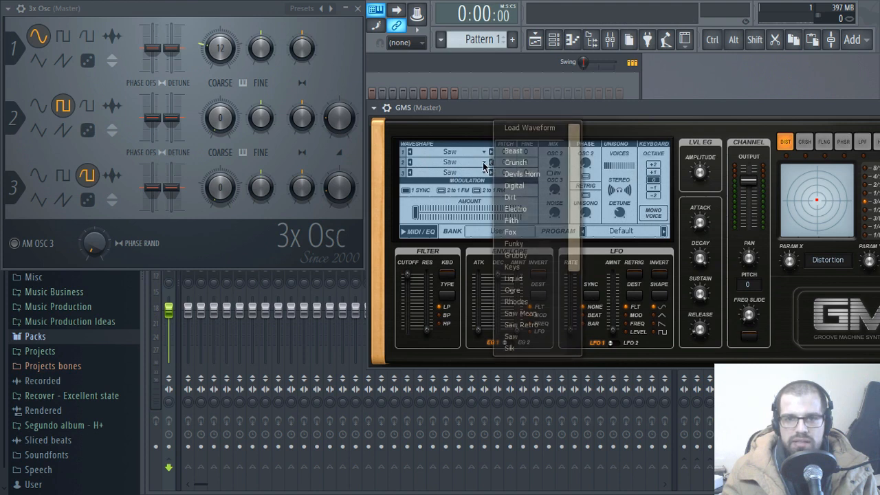
pyautogui.click(523, 198)
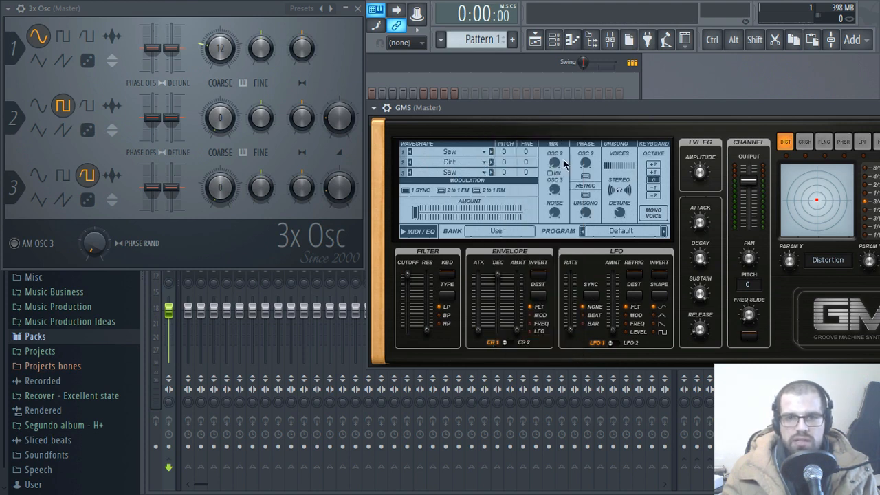
pyautogui.moveTo(555, 163); pyautogui.dragTo(554, 160)
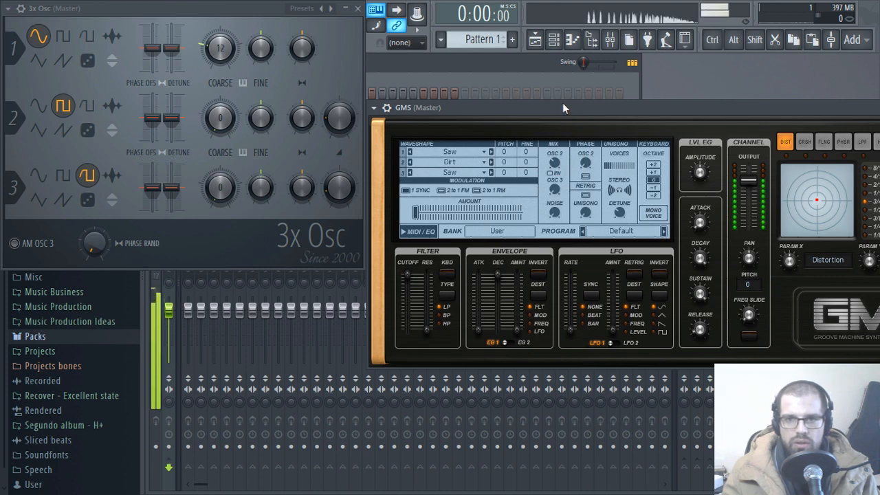
# Readjust the GMS oscillator 2 mix and compare its pitch at 7, 12 and -12 by playing notes, ending at -12.
pyautogui.moveTo(554, 163)
pyautogui.mouseDown()
pyautogui.moveTo(555, 145)
pyautogui.moveTo(554, 154)
pyautogui.mouseUp()
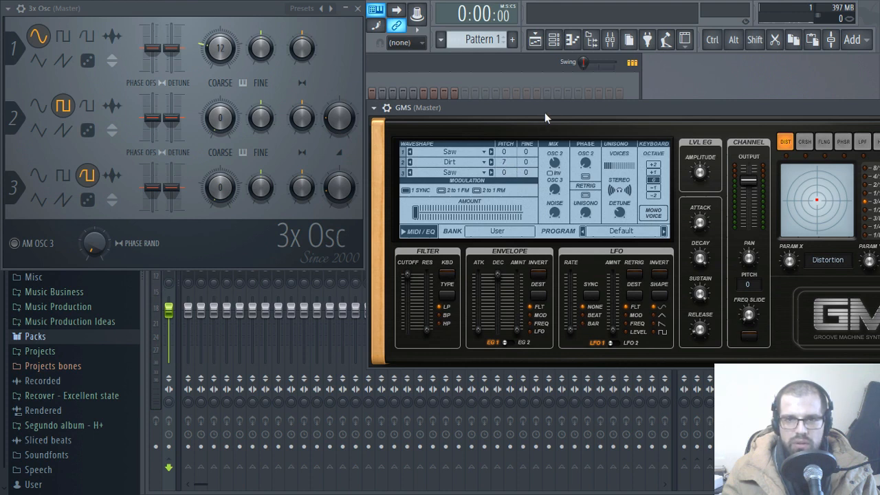
pyautogui.press('q')
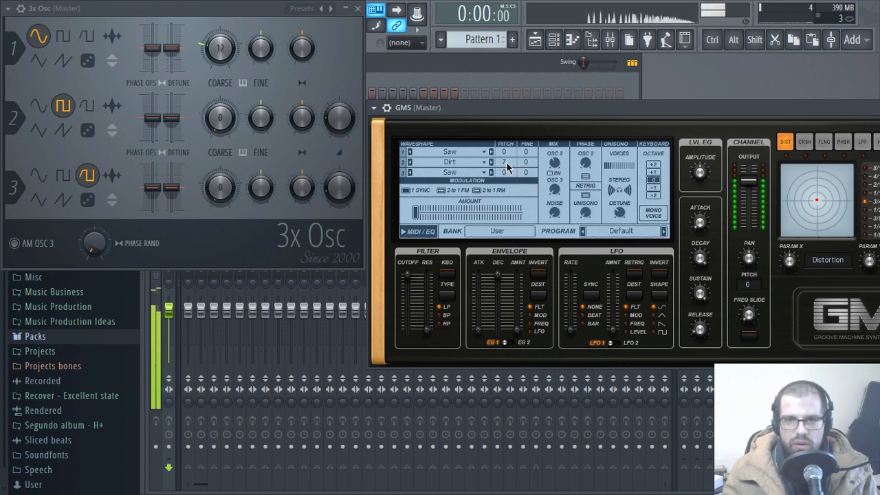
pyautogui.moveTo(506, 162); pyautogui.dragTo(501, 157)
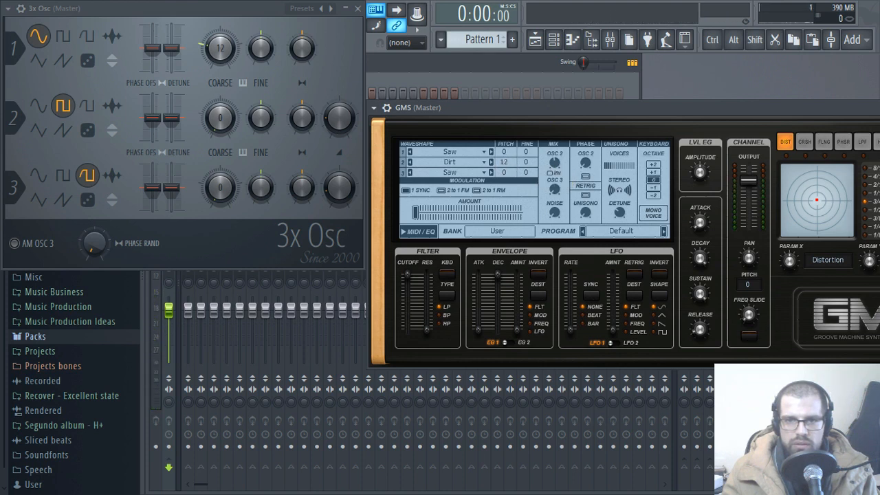
pyautogui.press('q')
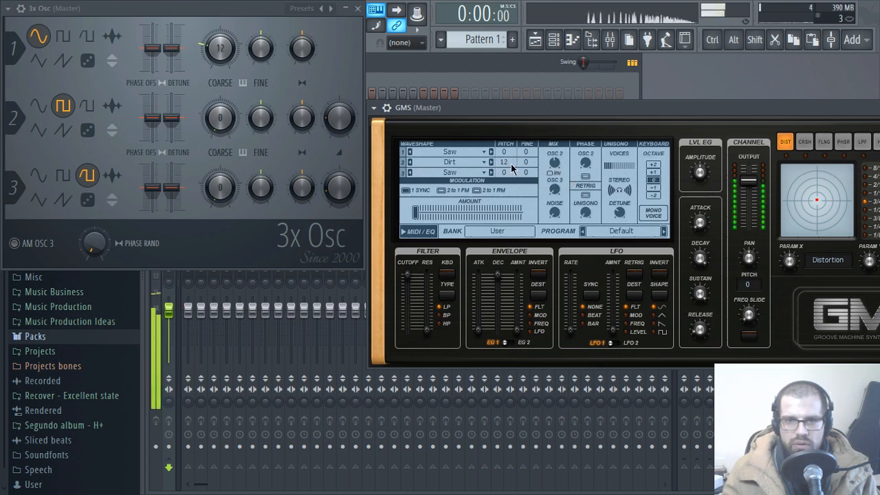
pyautogui.moveTo(508, 162)
pyautogui.mouseDown()
pyautogui.moveTo(507, 176)
pyautogui.moveTo(510, 166)
pyautogui.mouseUp()
pyautogui.press('q')
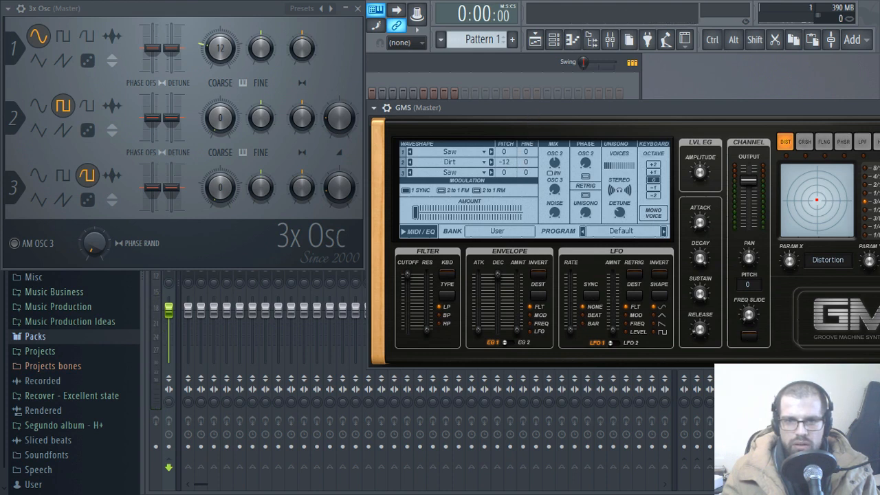
pyautogui.press('q')
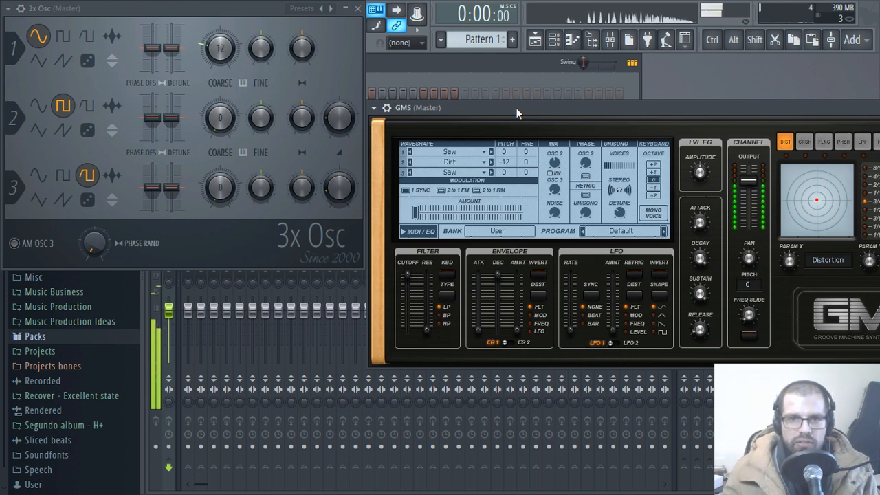
# Adjust the GMS oscillator 2 mix level and audition its Electro, Fox, Grubby and Keys waveforms, finishing on Liquid.
pyautogui.moveTo(555, 164); pyautogui.dragTo(555, 162)
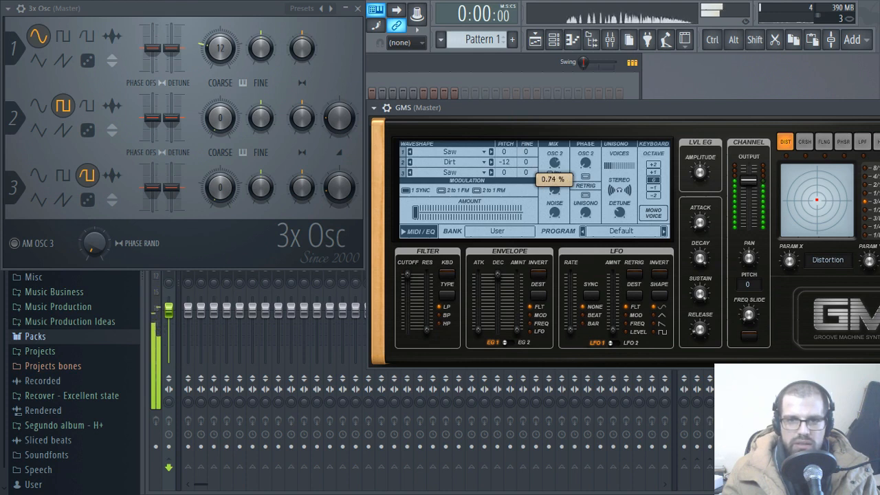
pyautogui.moveTo(555, 162); pyautogui.dragTo(554, 115)
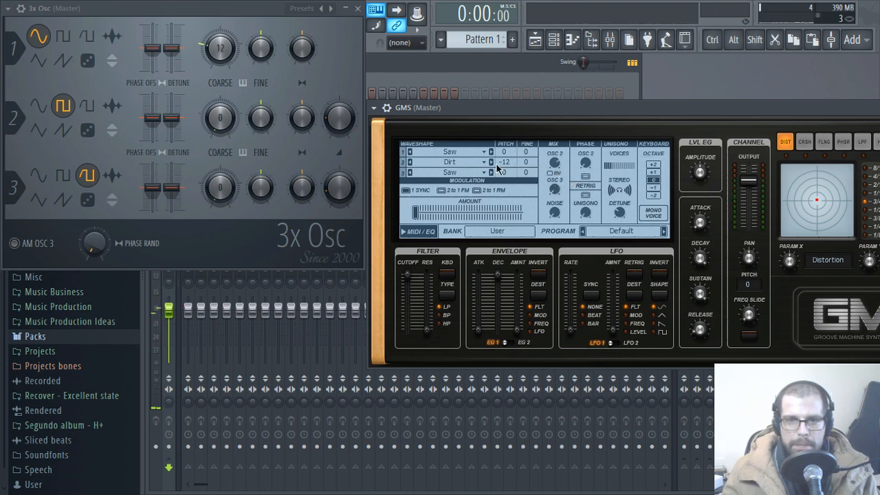
pyautogui.click(491, 161)
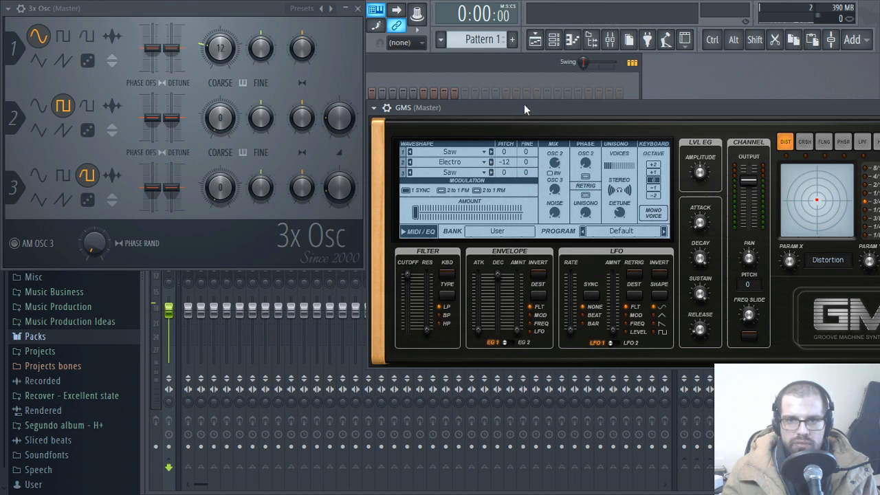
pyautogui.click(491, 162)
pyautogui.click(491, 162)
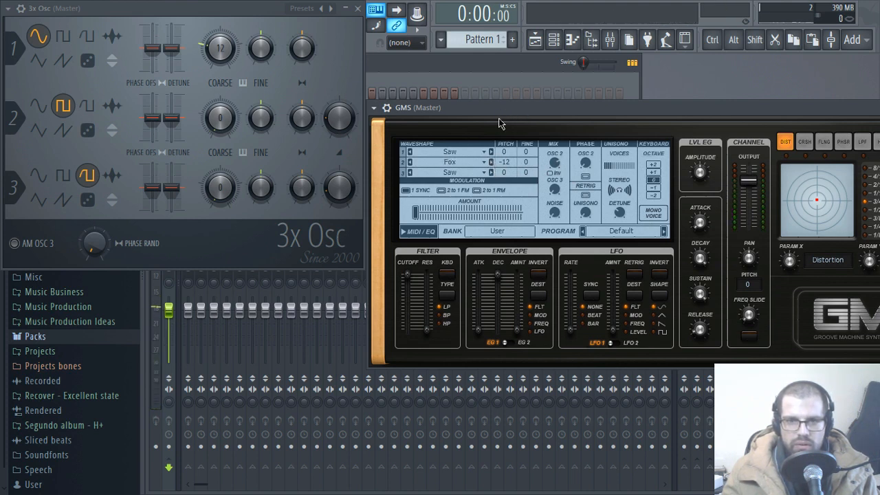
pyautogui.click(491, 162)
pyautogui.click(490, 162)
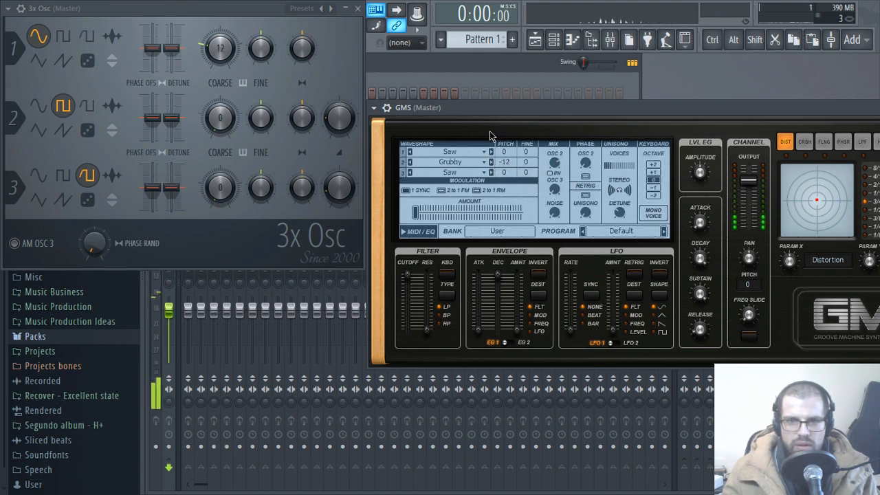
pyautogui.click(491, 162)
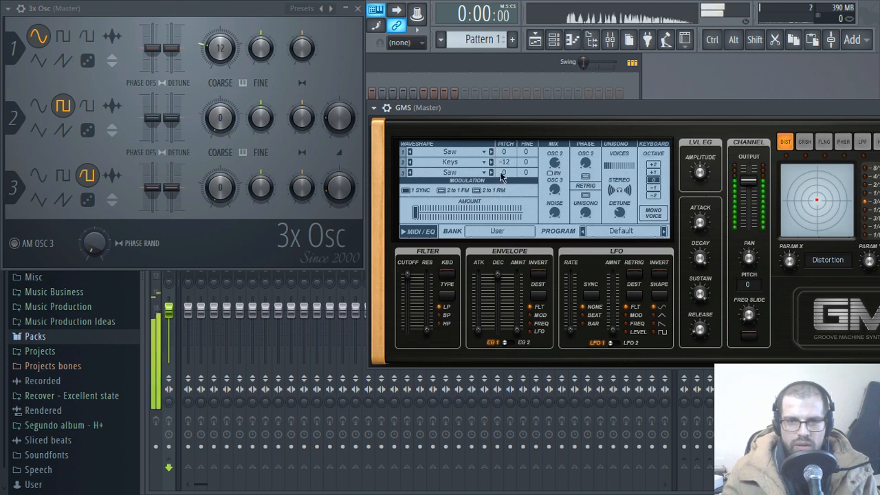
pyautogui.click(491, 162)
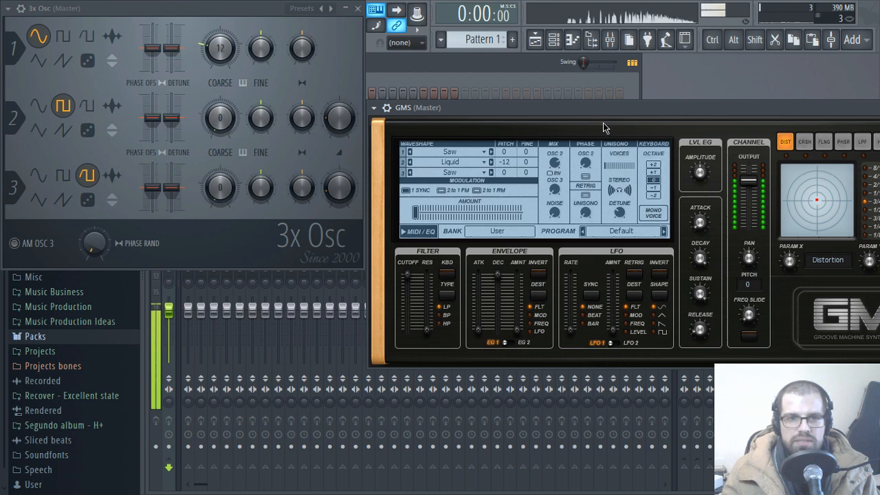
# Vary the number of GMS unison voices, including 4 voices, and play notes to compare the sound.
pyautogui.click(621, 165)
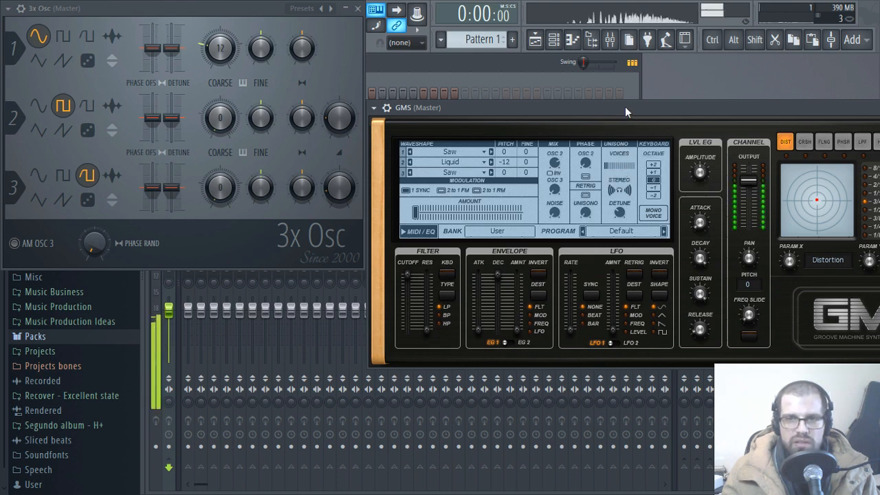
pyautogui.click(621, 165)
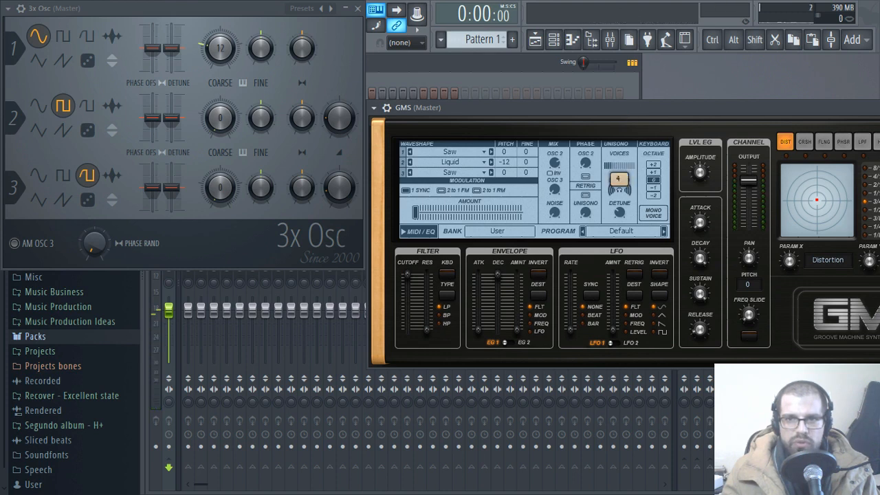
pyautogui.click(622, 167)
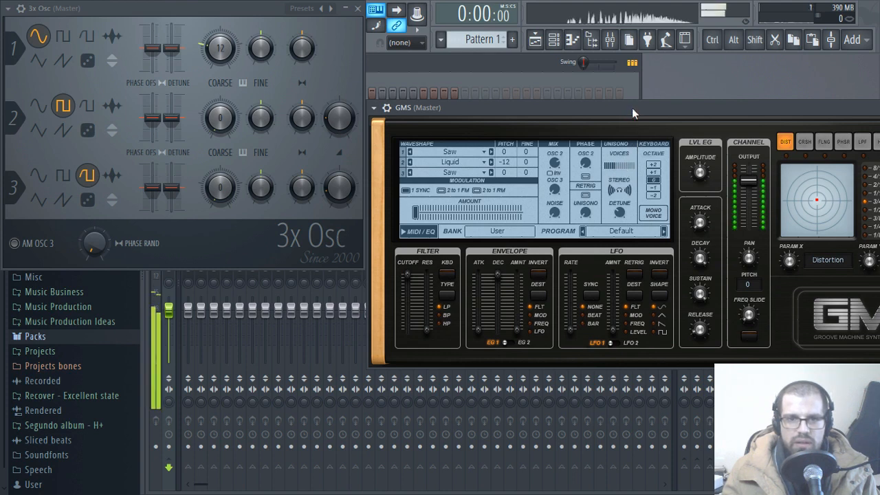
pyautogui.click(619, 168)
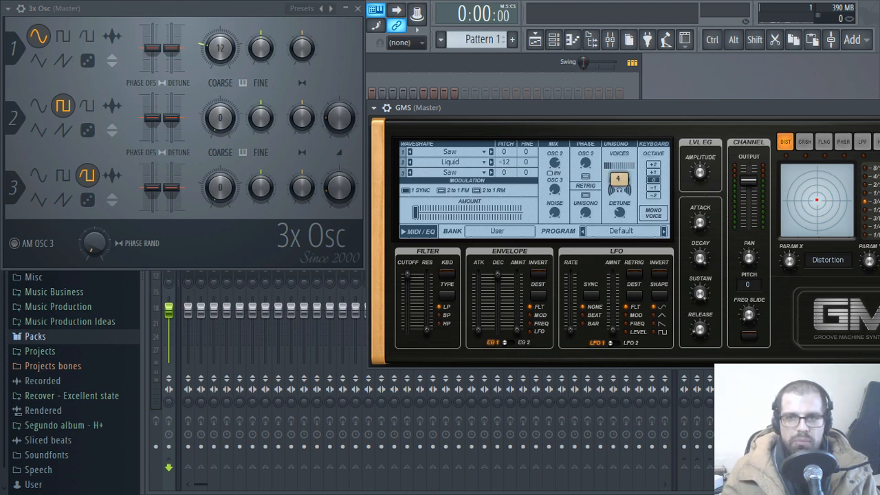
pyautogui.moveTo(618, 166); pyautogui.dragTo(618, 176)
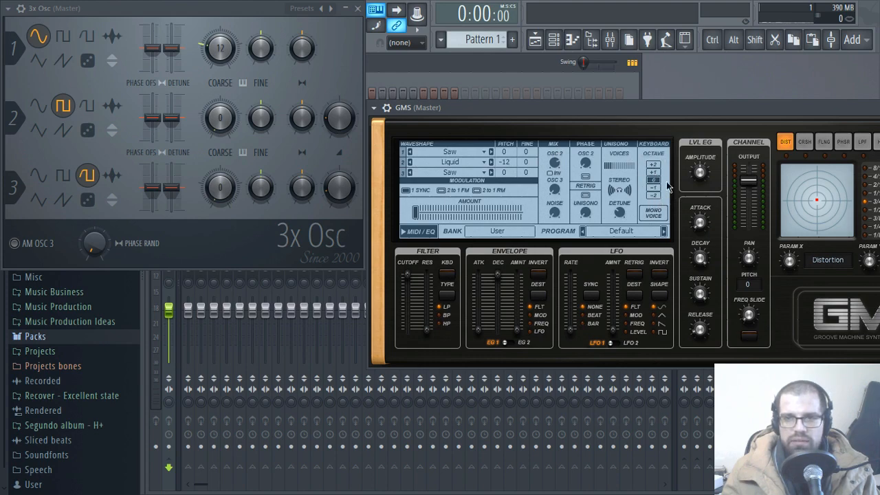
# Bring the whole GMS window into view and look through its effects from crush to reverb, returning to distortion.
pyautogui.moveTo(664, 117); pyautogui.dragTo(482, 81)
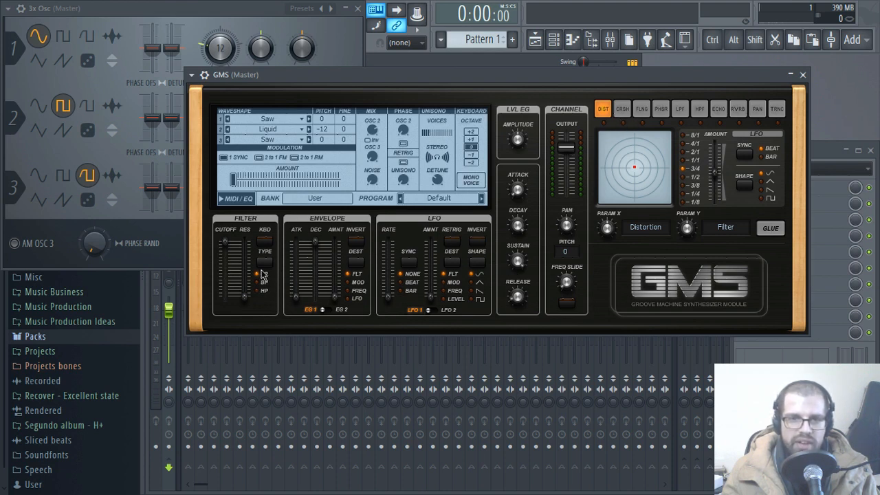
pyautogui.click(622, 108)
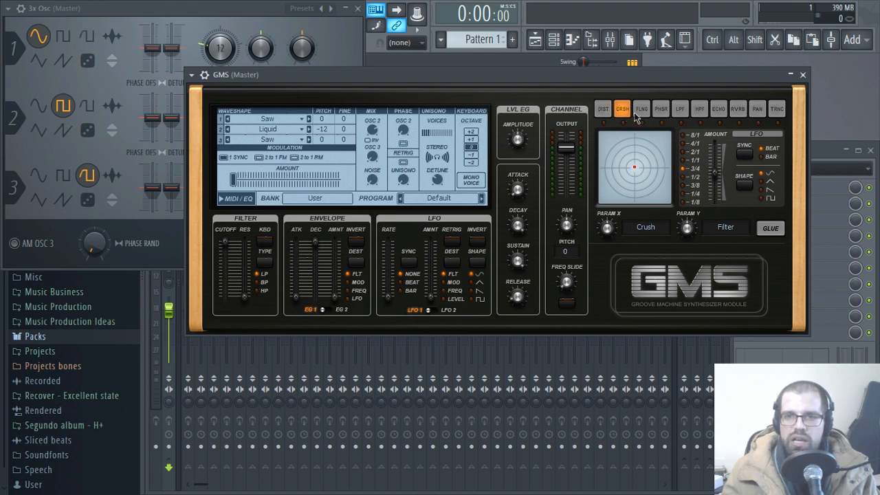
pyautogui.click(642, 108)
pyautogui.click(661, 109)
pyautogui.click(680, 108)
pyautogui.click(700, 113)
pyautogui.click(718, 112)
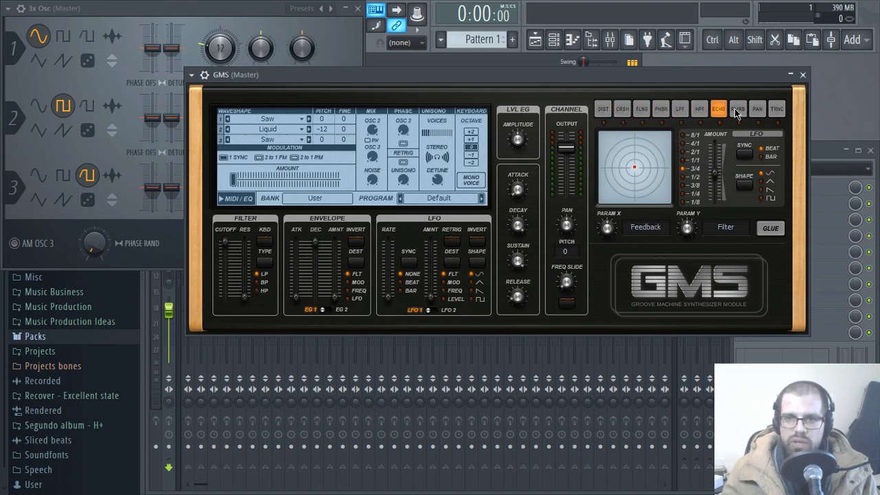
pyautogui.click(738, 112)
pyautogui.click(603, 110)
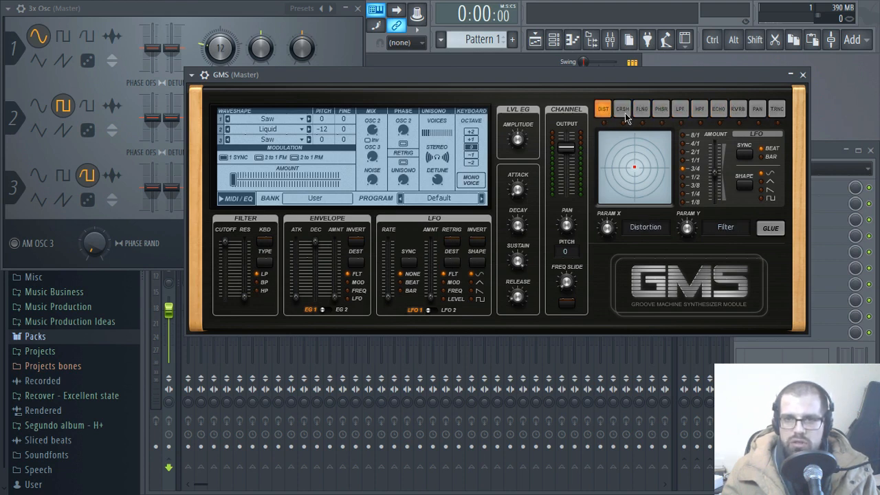
# Examine the parameters of the GMS phaser, low-pass filter, echo and pan effects, finishing back on distortion.
pyautogui.click(664, 111)
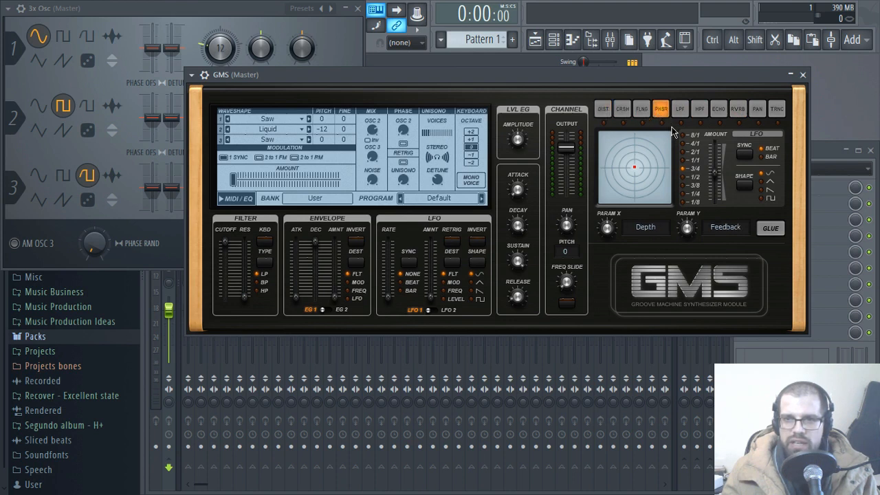
pyautogui.click(682, 113)
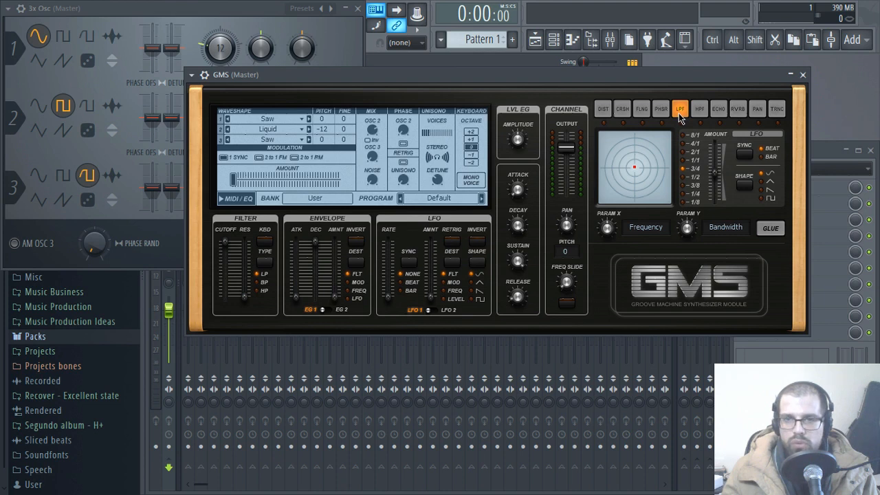
pyautogui.click(718, 112)
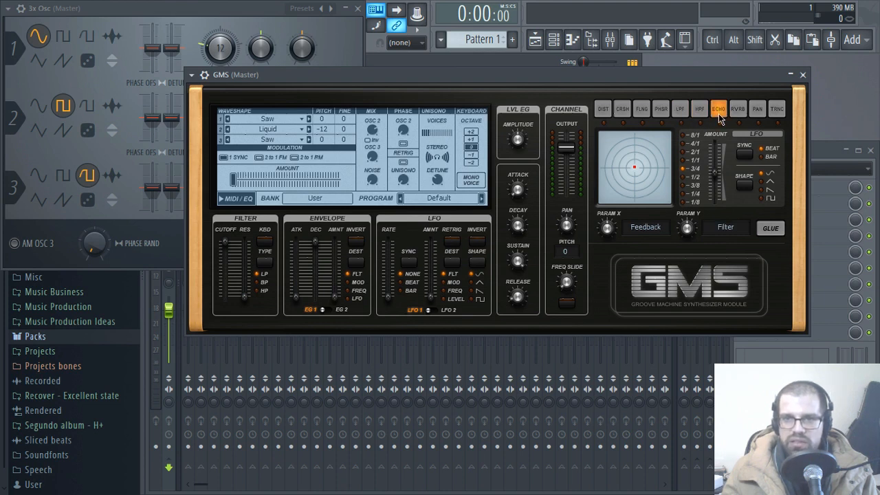
pyautogui.click(759, 110)
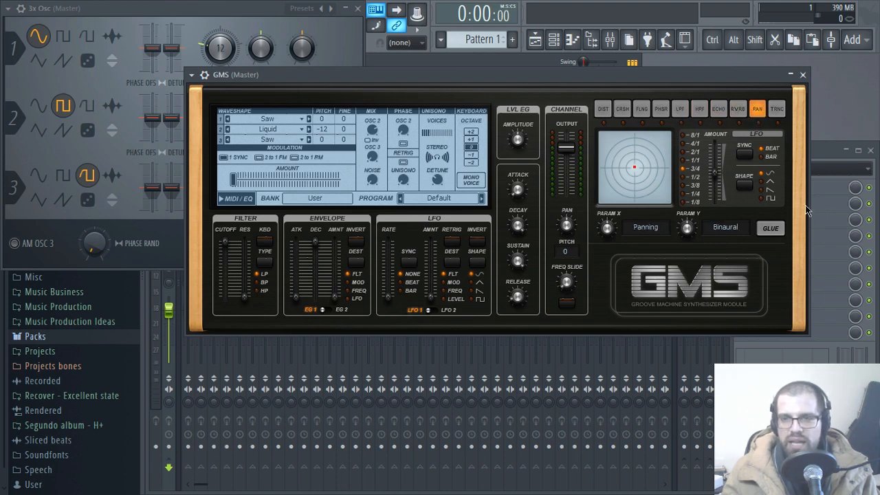
pyautogui.click(602, 112)
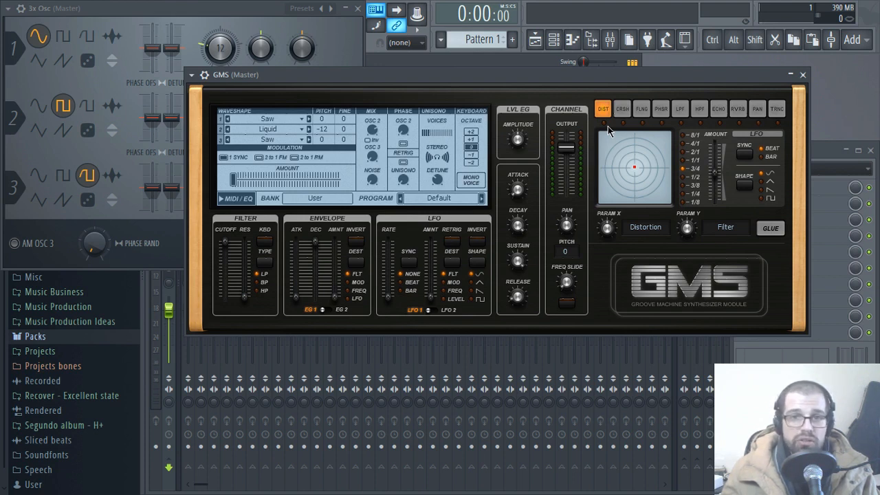
# Alternate between the 3x Osc and GMS windows to compare their controls, ending on GMS.
pyautogui.click(112, 9)
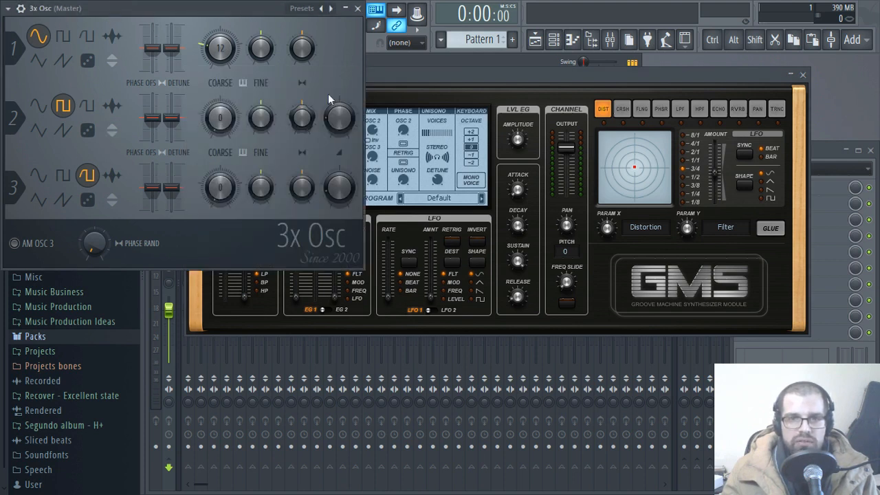
pyautogui.click(429, 77)
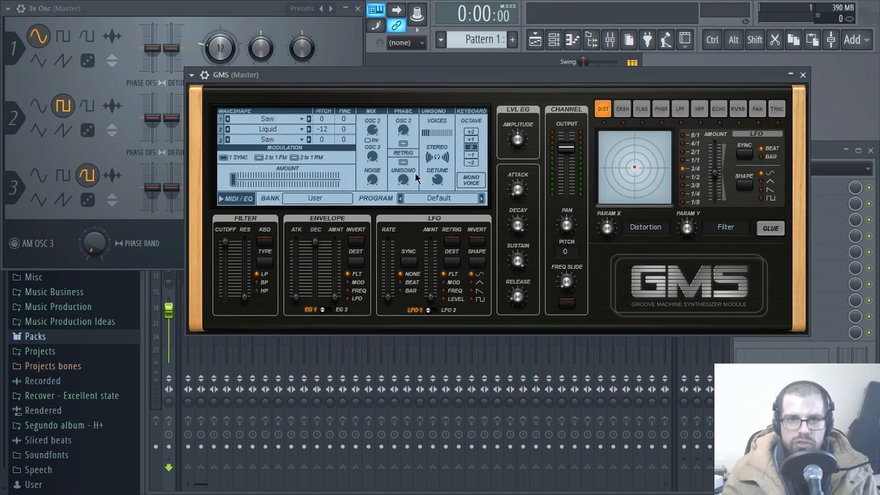
pyautogui.click(234, 10)
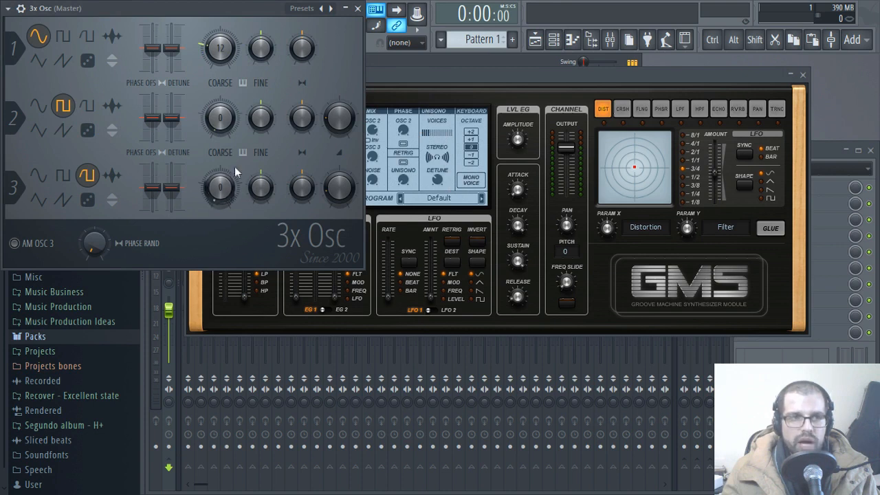
pyautogui.click(442, 79)
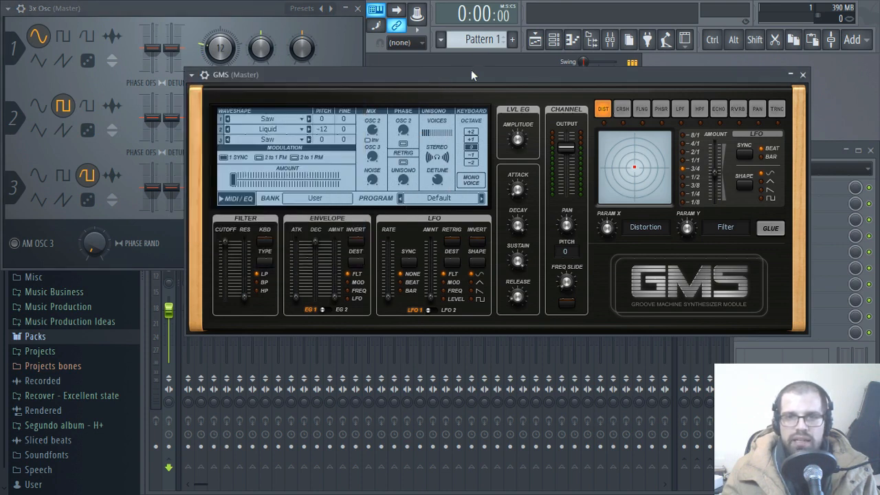
# Reposition the GMS window and compare keyboard octaves -1, -2 and +1 by playing notes, returning the octave to 0.
pyautogui.moveTo(471, 70); pyautogui.dragTo(517, 85)
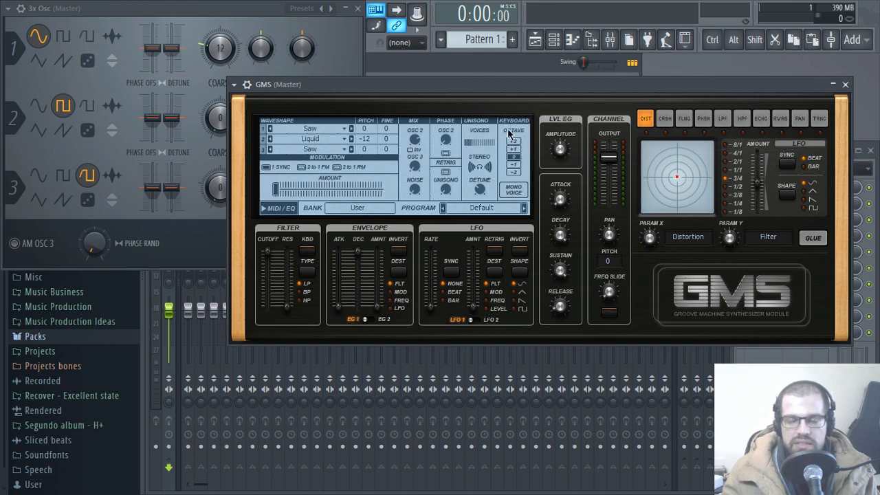
pyautogui.moveTo(510, 84); pyautogui.dragTo(509, 82)
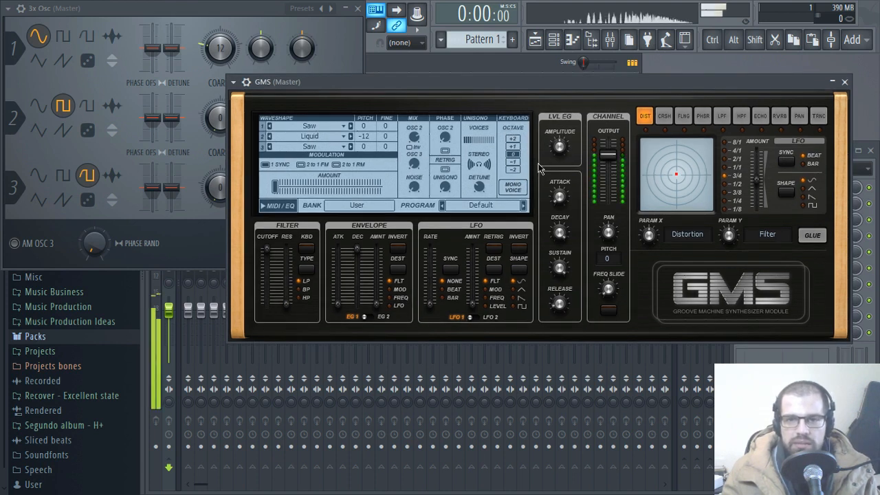
pyautogui.click(517, 163)
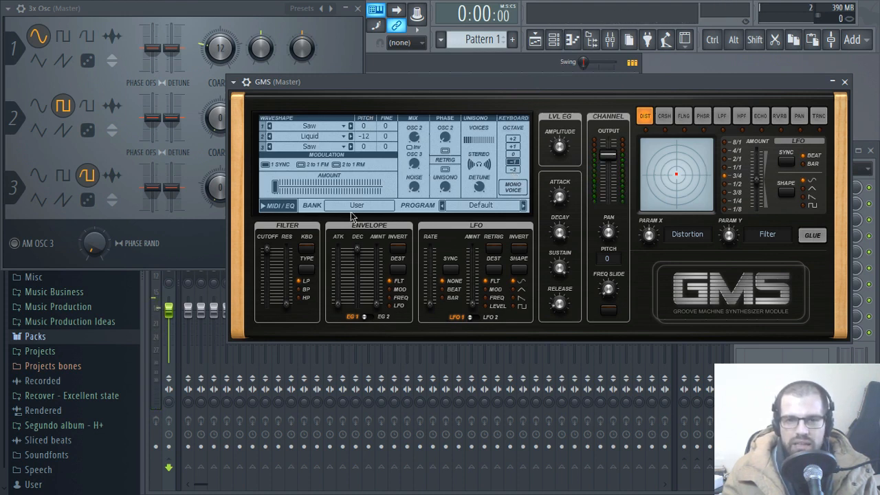
pyautogui.click(514, 170)
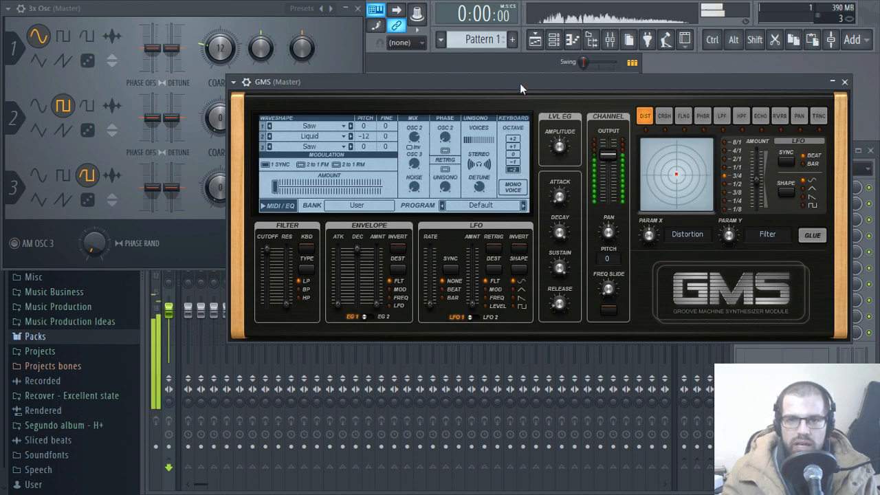
pyautogui.click(513, 146)
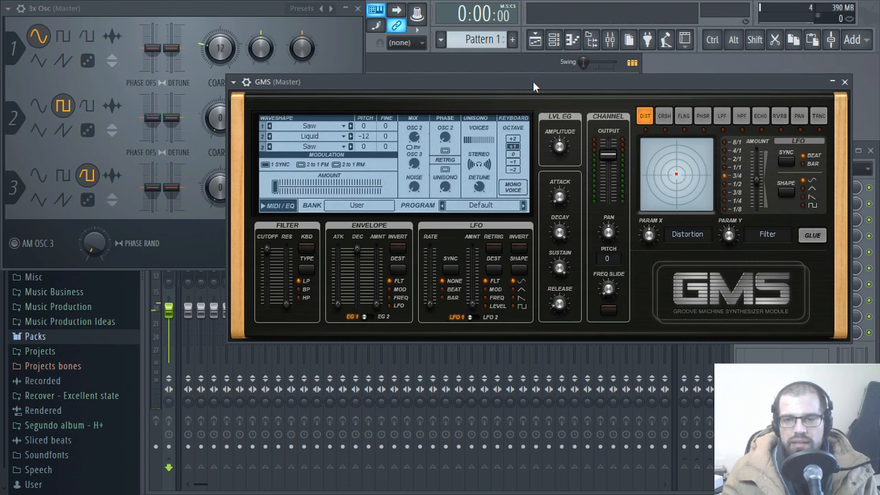
pyautogui.click(513, 154)
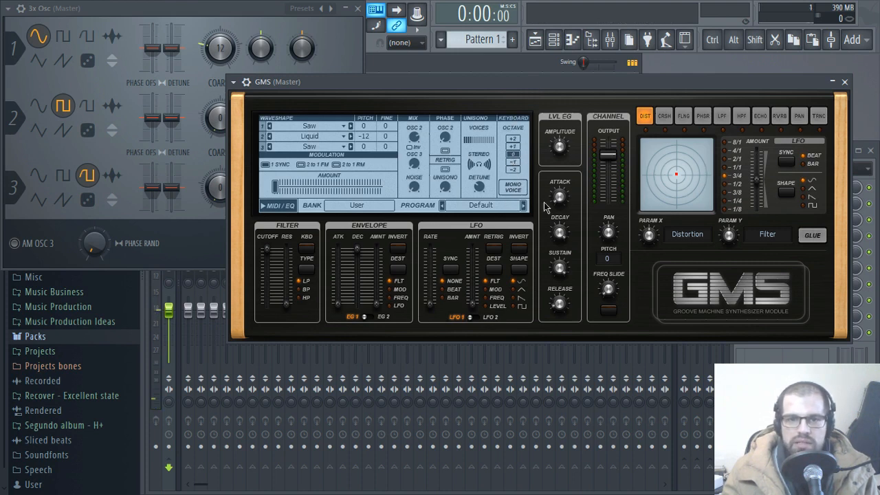
# Put away the GMS and 3x Osc windows and add the third-party Hybrid synthesizer as a new channel.
pyautogui.click(833, 82)
pyautogui.click(357, 8)
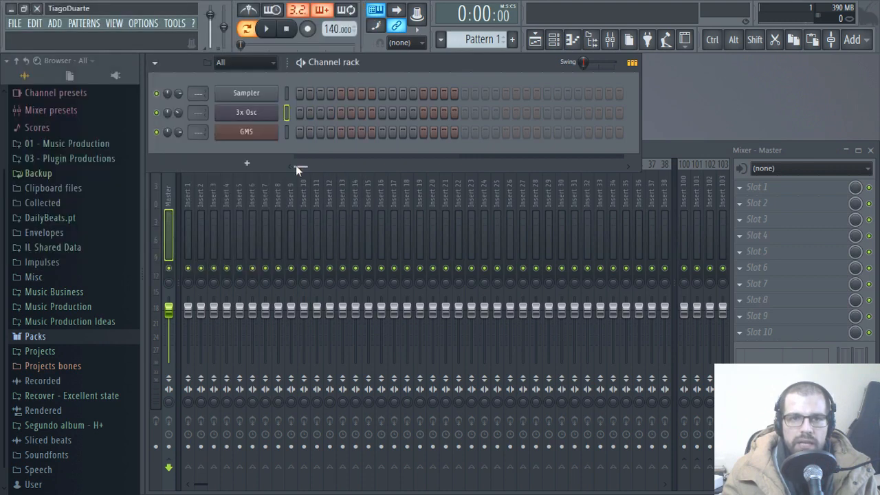
pyautogui.click(247, 163)
pyautogui.moveTo(262, 196)
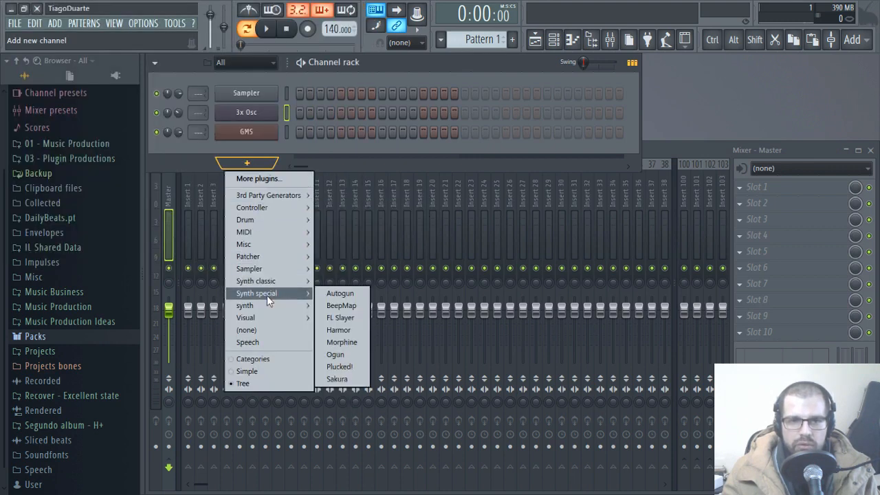
pyautogui.moveTo(273, 197)
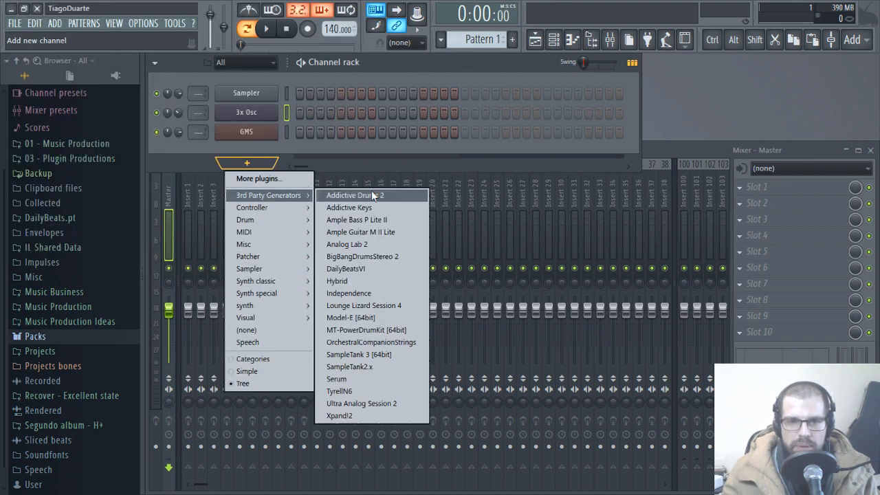
pyautogui.click(344, 282)
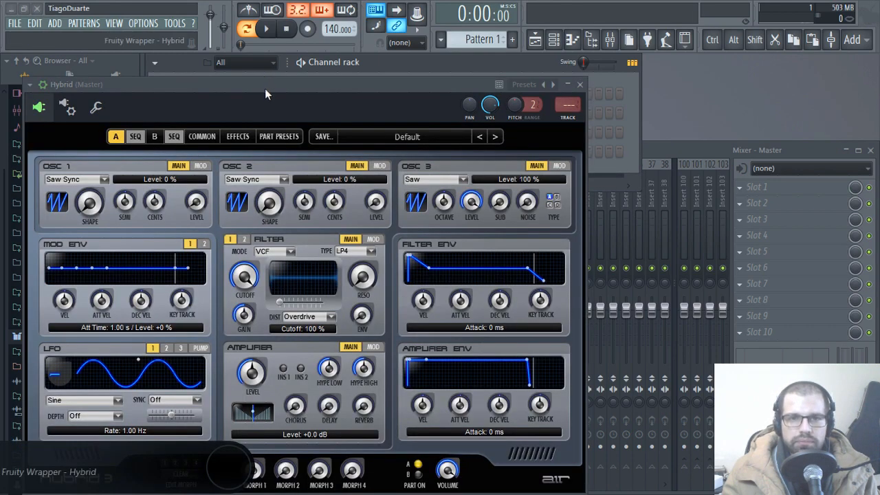
# Collapse Hybrid's wrapper settings, reopen the GMS window and place Hybrid beside it for a side-by-side comparison.
pyautogui.moveTo(265, 88); pyautogui.dragTo(449, 44)
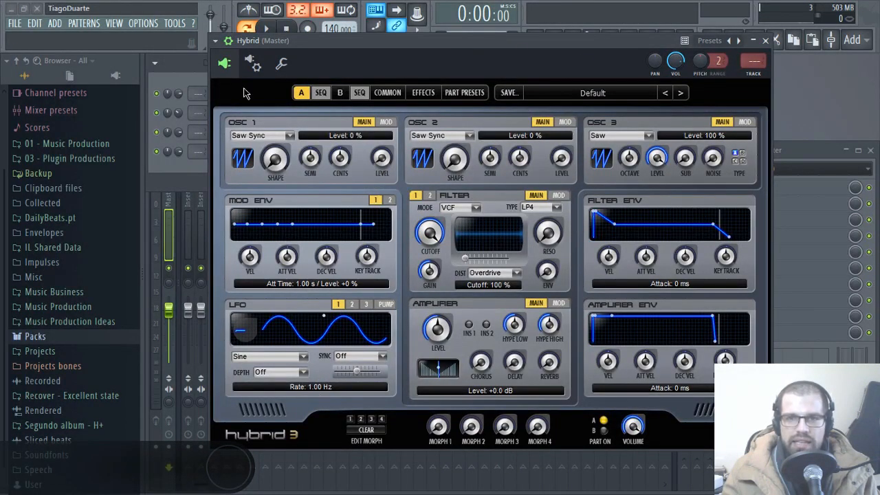
pyautogui.click(229, 41)
pyautogui.moveTo(341, 44); pyautogui.dragTo(335, 70)
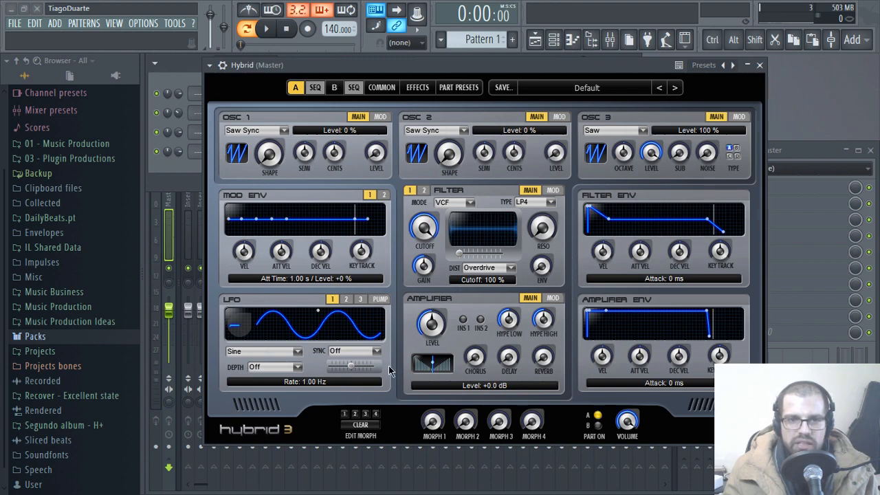
pyautogui.moveTo(359, 66); pyautogui.dragTo(231, 4)
pyautogui.click(249, 132)
pyautogui.moveTo(656, 67); pyautogui.dragTo(645, 9)
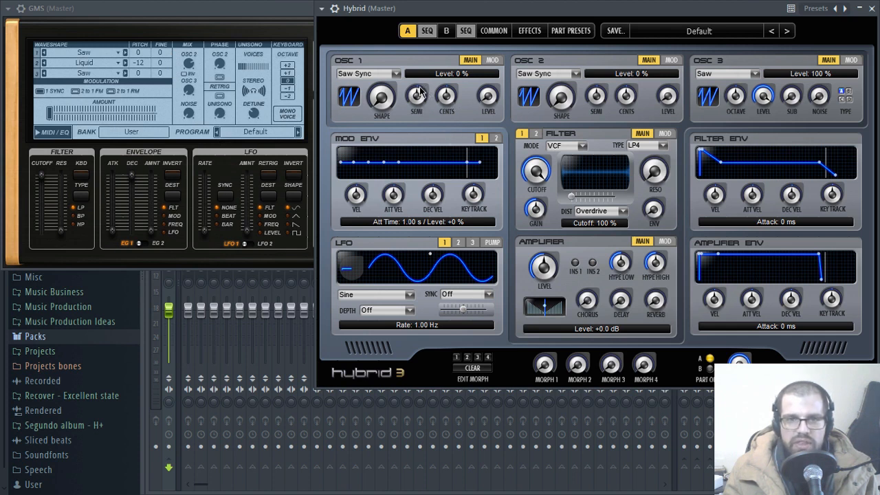
# Lower Hybrid's OSC 1 semitones to -24 and match it with a pitch of -24 on GMS oscillator 2.
pyautogui.moveTo(421, 92); pyautogui.dragTo(424, 207)
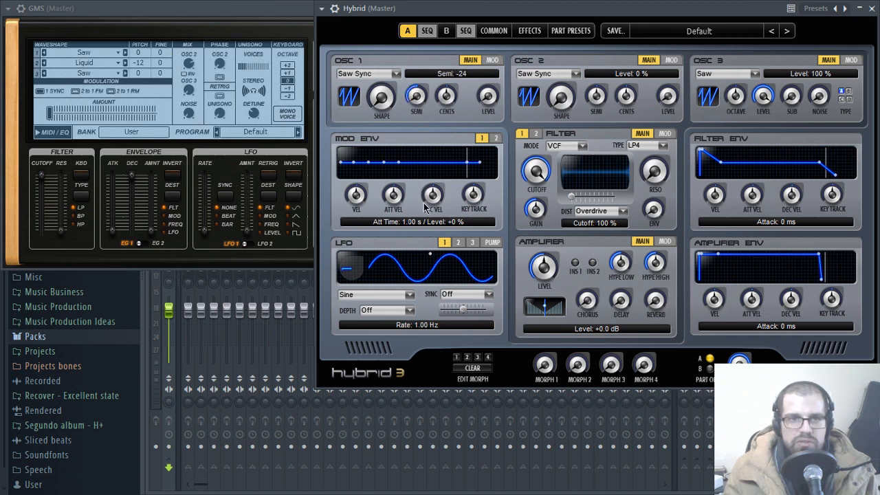
pyautogui.click(137, 63)
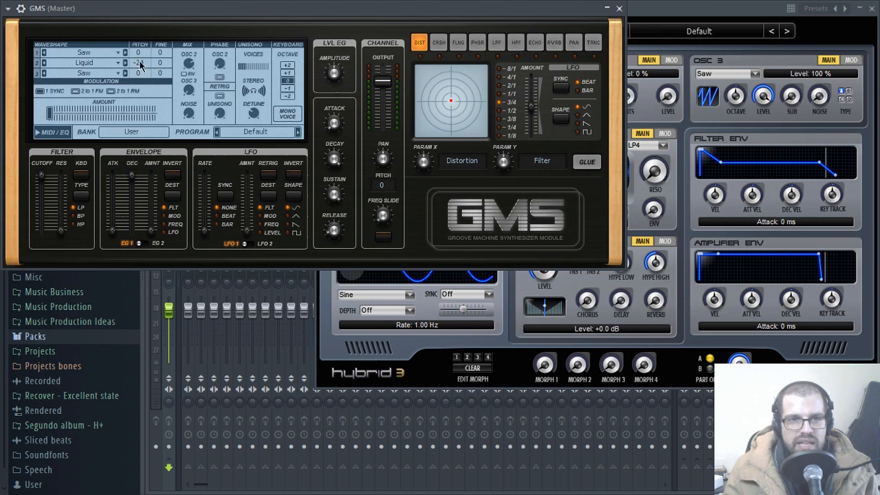
pyautogui.click(674, 13)
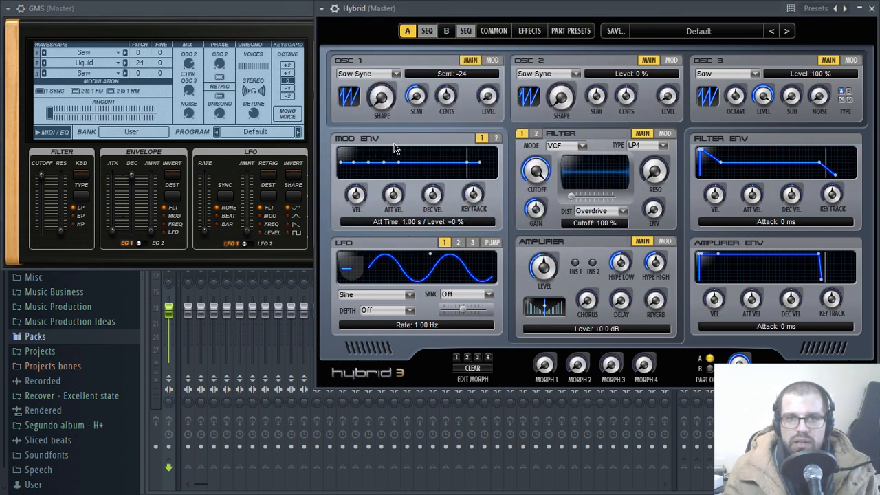
# Return Hybrid's OSC 1 semitones to 0 and sweep its cents upward and back to 0.
pyautogui.moveTo(414, 101); pyautogui.dragTo(418, 39)
pyautogui.moveTo(446, 95); pyautogui.dragTo(433, 5)
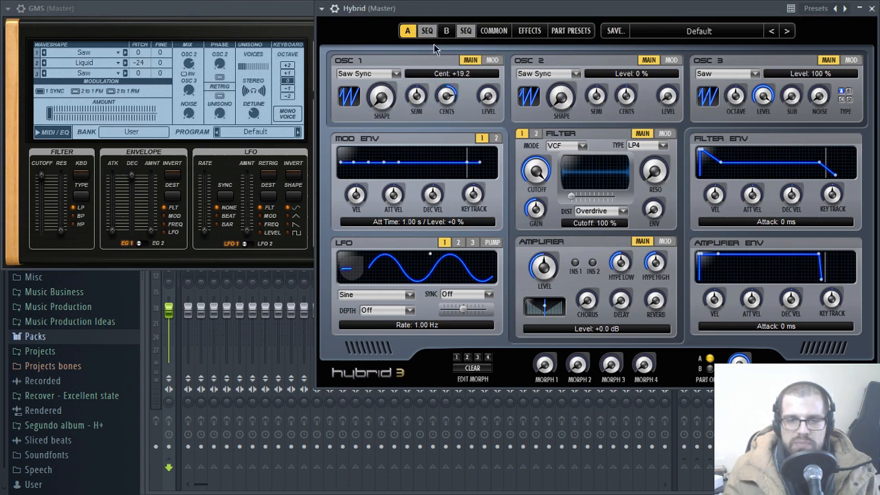
pyautogui.moveTo(434, 44); pyautogui.dragTo(445, 94)
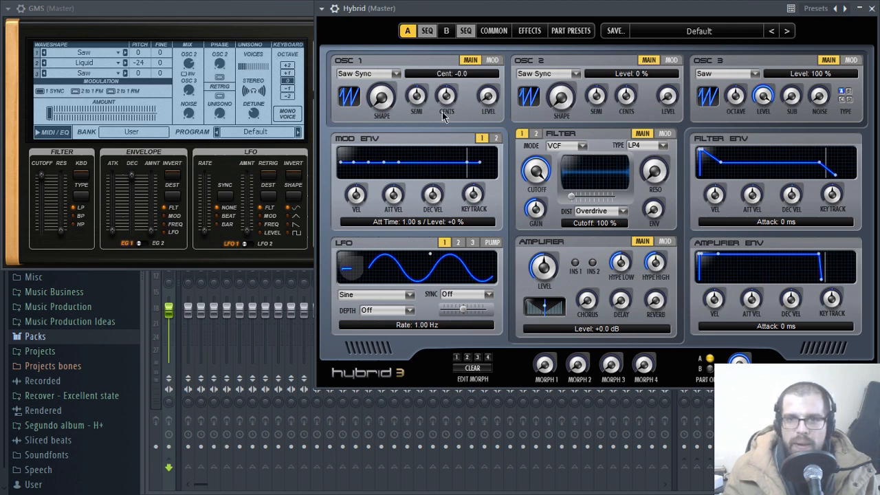
# Check Hybrid's level and noise controls, lower OSC 3's level to 0% and raise OSC 1's level to 47%.
pyautogui.click(488, 100)
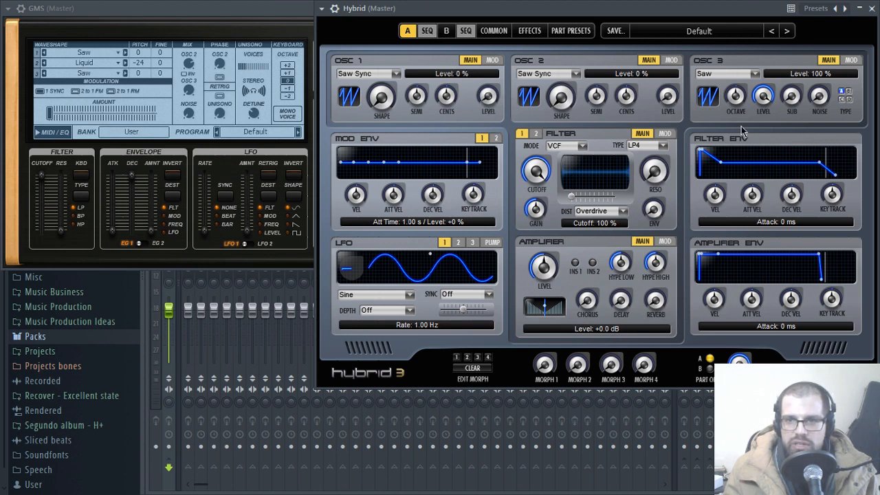
pyautogui.click(823, 102)
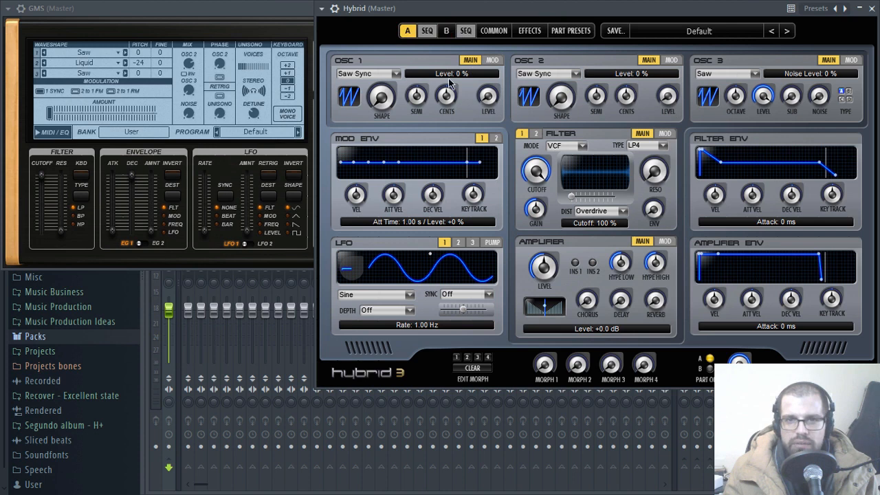
pyautogui.moveTo(663, 103); pyautogui.dragTo(661, 161)
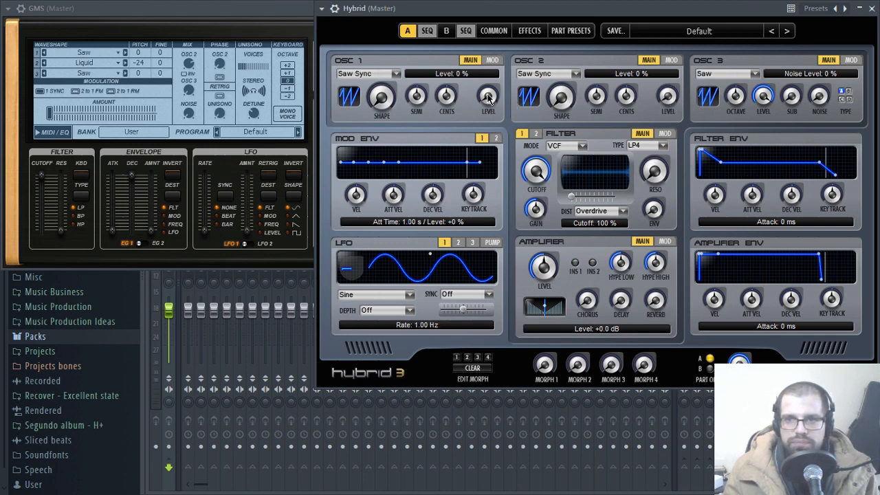
pyautogui.moveTo(820, 100)
pyautogui.mouseDown()
pyautogui.moveTo(819, 90)
pyautogui.moveTo(821, 113)
pyautogui.mouseUp()
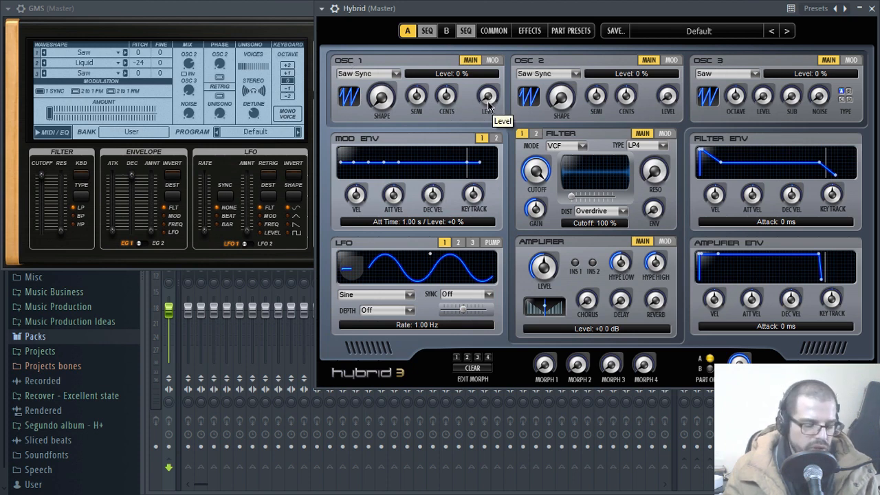
pyautogui.moveTo(489, 100); pyautogui.dragTo(489, 48)
pyautogui.moveTo(489, 103); pyautogui.dragTo(491, 100)
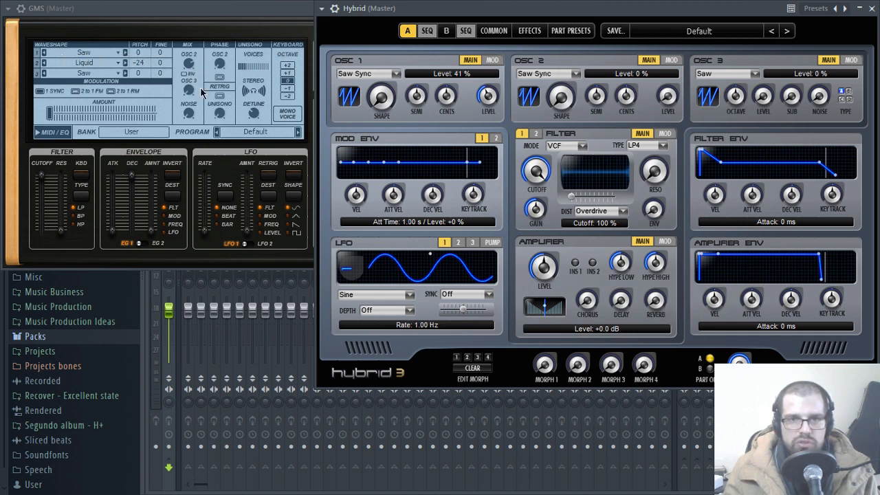
pyautogui.moveTo(497, 108); pyautogui.dragTo(491, 100)
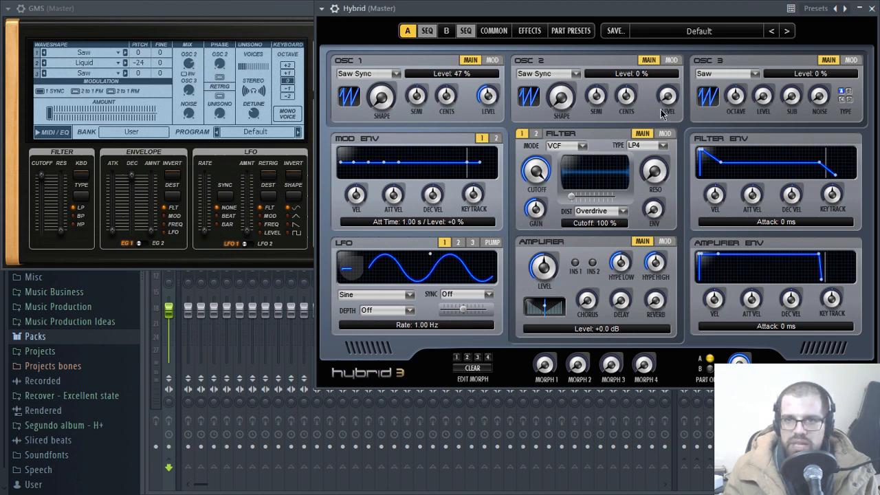
# Try blending in OSC 2 at 25% and OSC 3 at 17%, returning both levels to 0%.
pyautogui.moveTo(664, 102); pyautogui.dragTo(670, 77)
pyautogui.moveTo(764, 100); pyautogui.dragTo(762, 76)
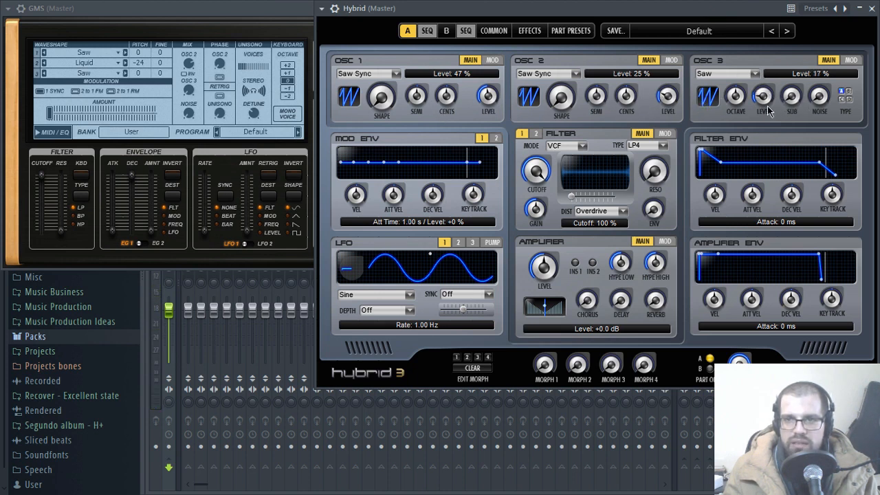
pyautogui.moveTo(767, 103); pyautogui.dragTo(760, 190)
pyautogui.moveTo(666, 98); pyautogui.dragTo(682, 225)
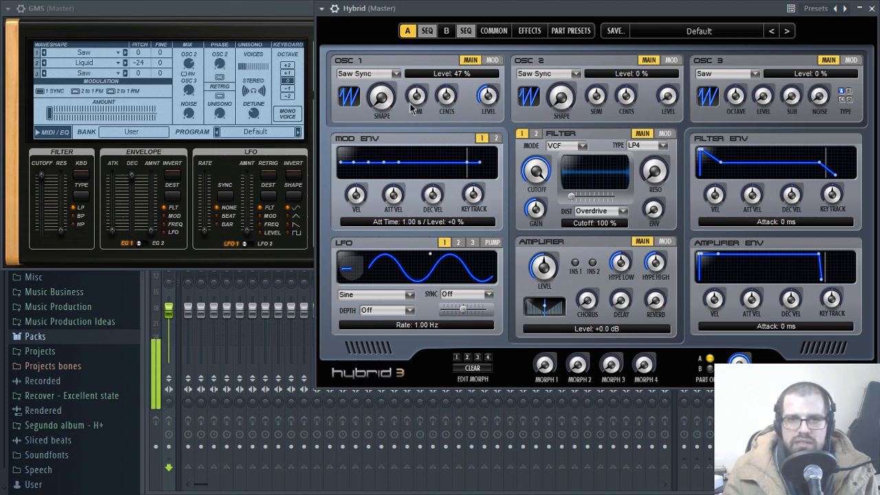
# Audition OSC 1's semi, cents and shape controls, returning each one to 0.
pyautogui.moveTo(418, 75); pyautogui.dragTo(417, 105)
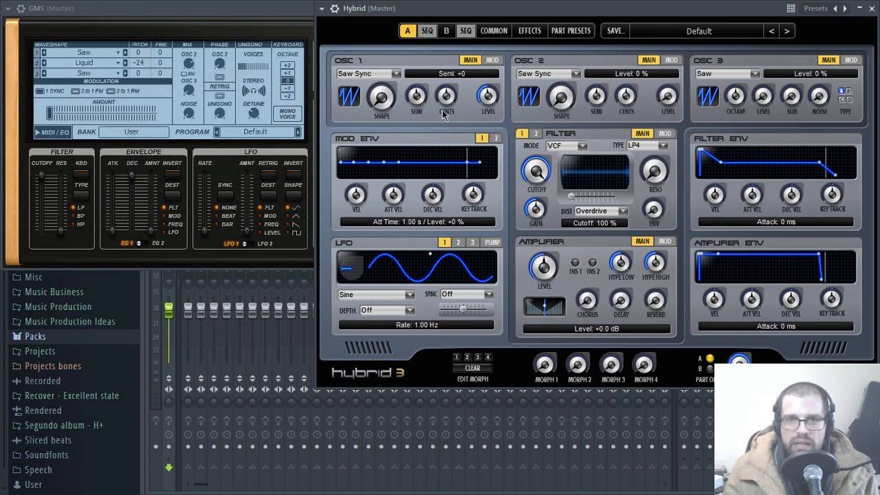
pyautogui.moveTo(452, 109)
pyautogui.mouseDown()
pyautogui.moveTo(445, 48)
pyautogui.moveTo(451, 175)
pyautogui.moveTo(464, 6)
pyautogui.moveTo(472, 253)
pyautogui.moveTo(448, 20)
pyautogui.moveTo(450, 113)
pyautogui.mouseUp()
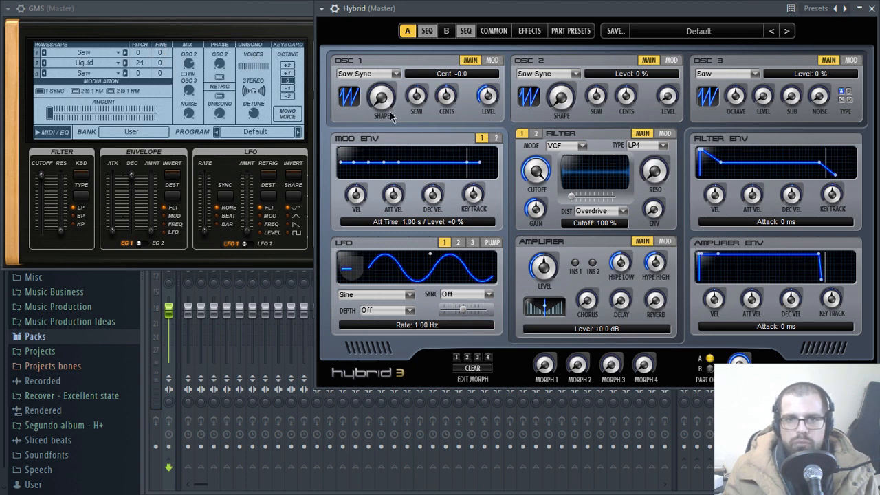
pyautogui.moveTo(383, 106); pyautogui.dragTo(395, 170)
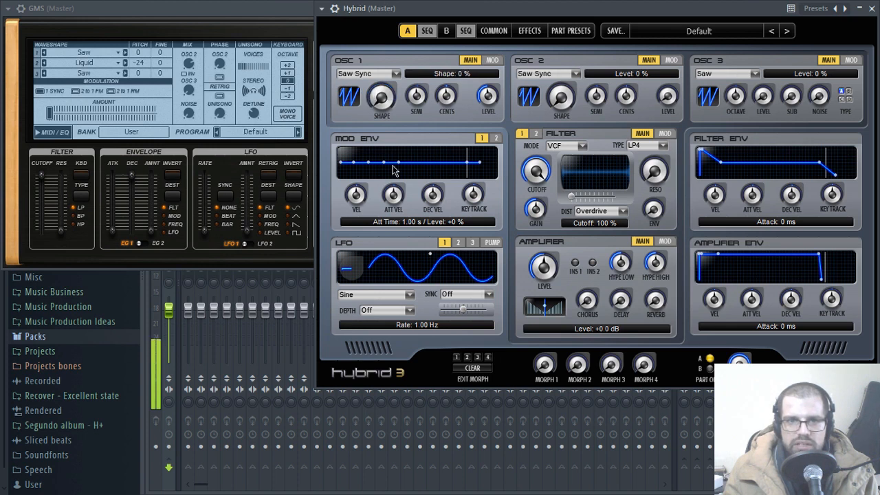
# Switch OSC 1 to the Saw CM waveform and audition its shape control, returning the shape to 0%.
pyautogui.click(399, 74)
pyautogui.click(369, 96)
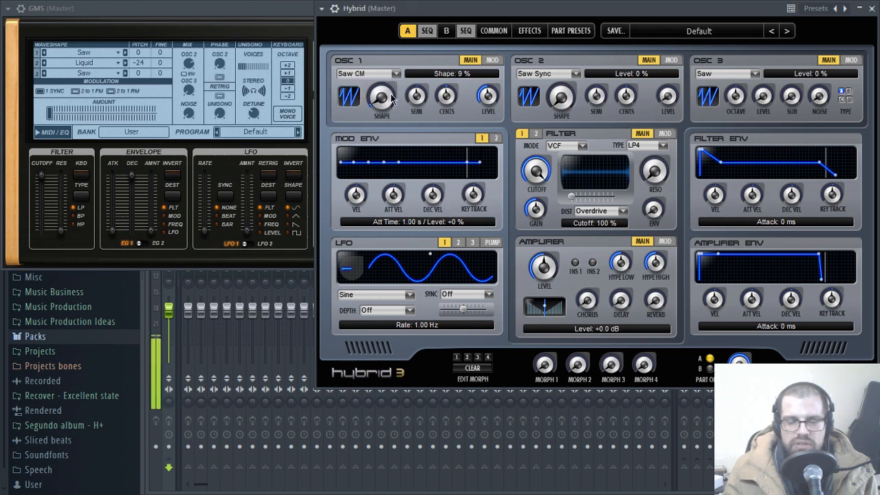
pyautogui.moveTo(392, 98); pyautogui.dragTo(392, 120)
# Audition OSC 1's Multi-Wave waveform with the Squ variant, and return it to Saw Sync with the shape at 10%.
pyautogui.click(399, 74)
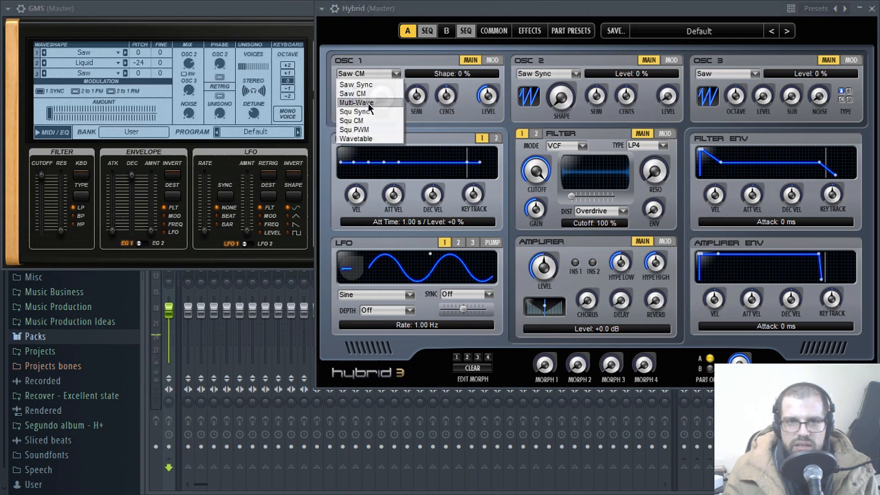
pyautogui.click(369, 103)
pyautogui.click(347, 112)
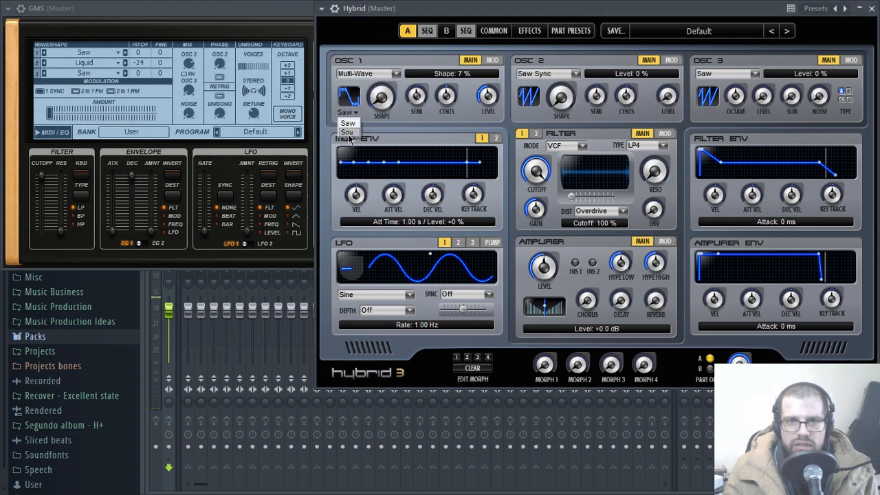
pyautogui.click(347, 132)
pyautogui.moveTo(383, 104); pyautogui.dragTo(380, 122)
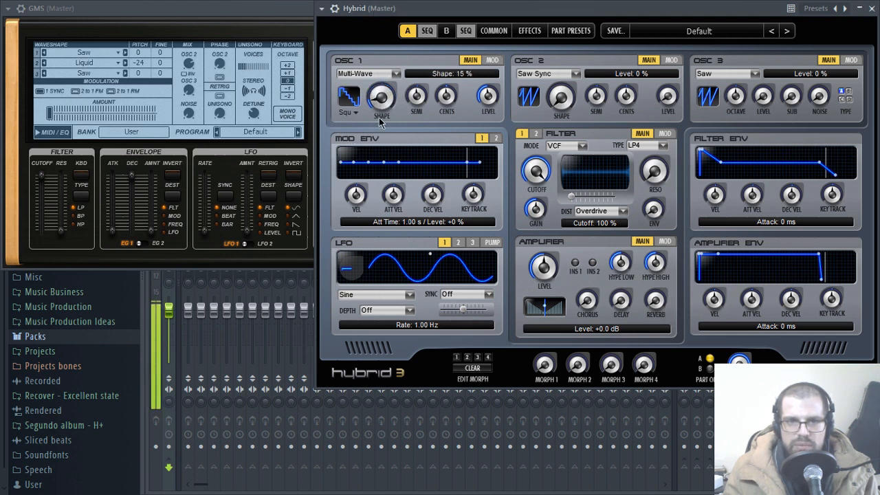
pyautogui.click(371, 74)
pyautogui.click(364, 88)
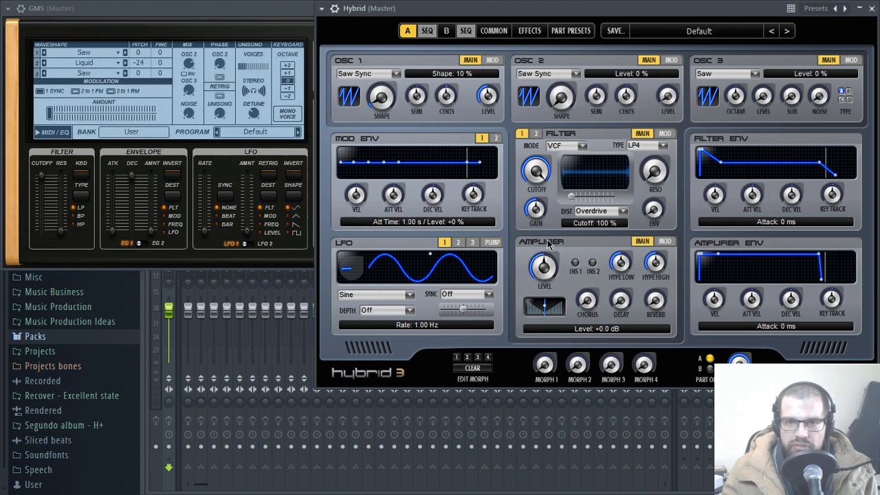
# Close the GMS window and reposition the Hybrid window near the middle of the workspace.
pyautogui.moveTo(643, 12); pyautogui.dragTo(507, 31)
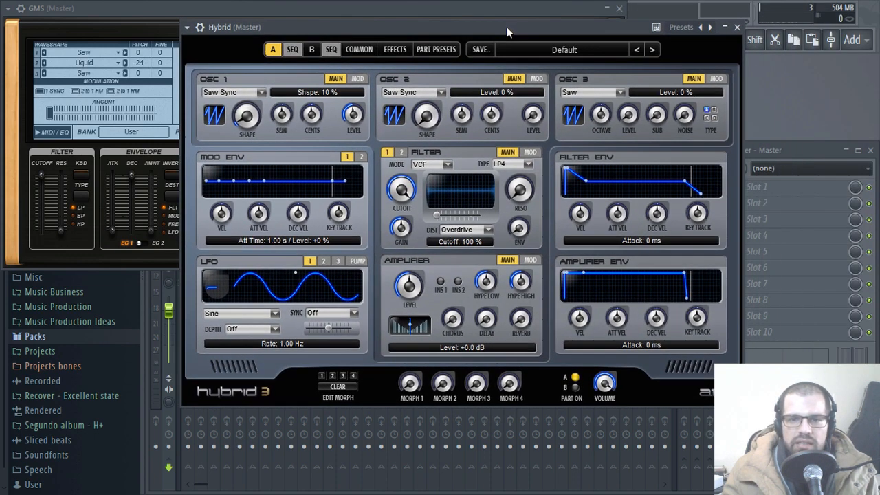
pyautogui.click(621, 8)
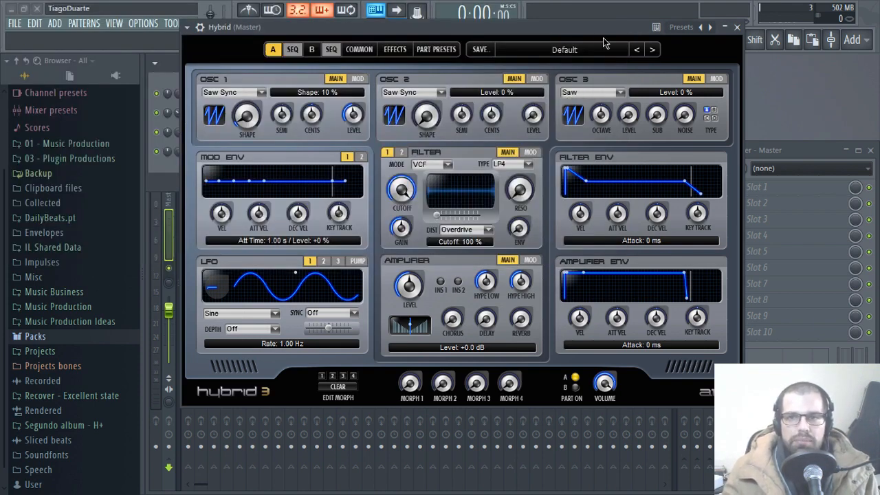
pyautogui.moveTo(585, 27); pyautogui.dragTo(597, 60)
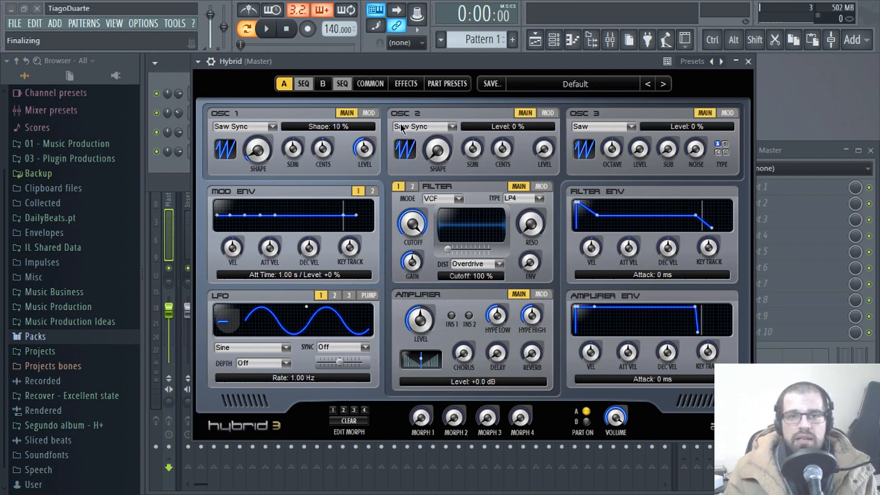
pyautogui.moveTo(472, 62); pyautogui.dragTo(472, 62)
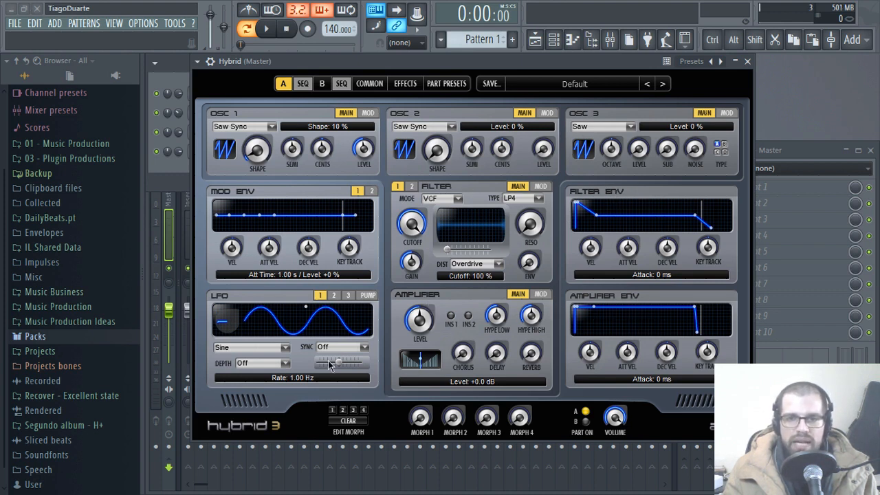
# Revisit the 3x Osc window for comparison, close it, and reopen and reposition Hybrid.
pyautogui.moveTo(474, 67); pyautogui.dragTo(573, 98)
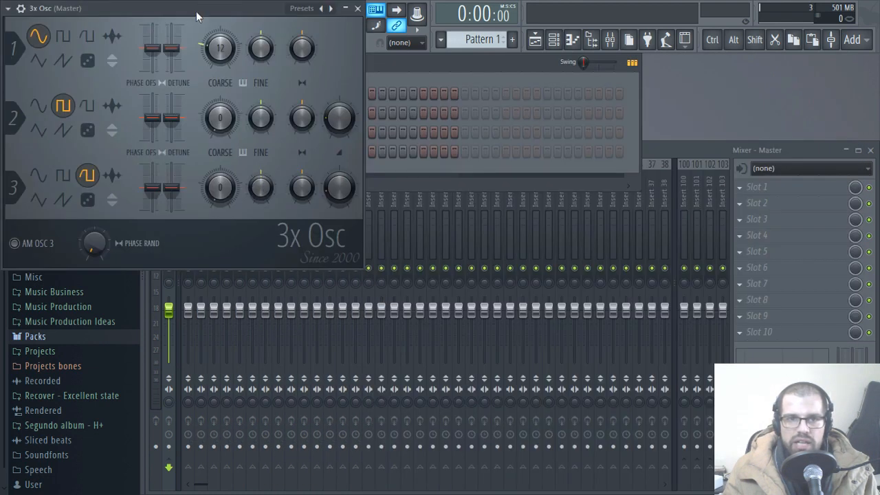
pyautogui.moveTo(196, 11); pyautogui.dragTo(338, 48)
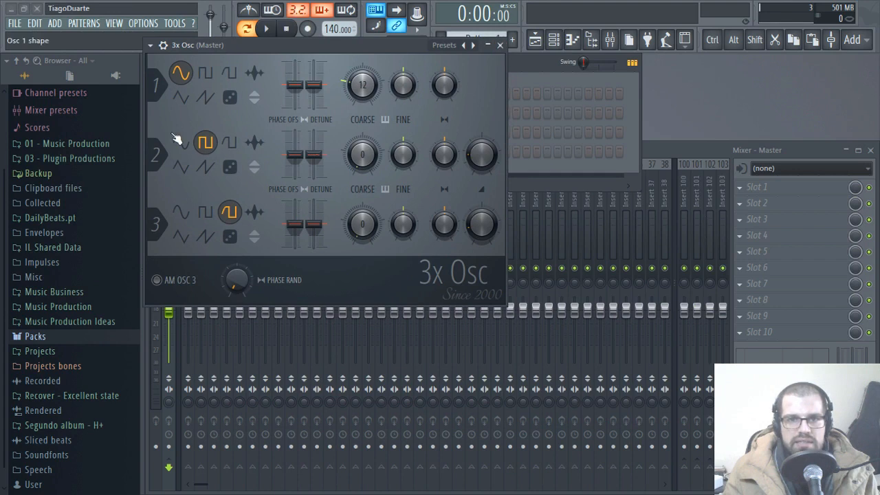
pyautogui.click(502, 46)
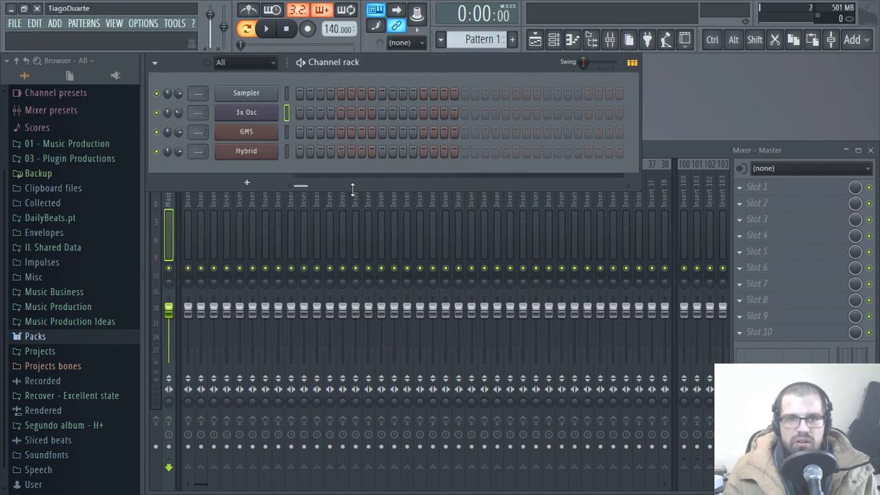
pyautogui.click(251, 157)
pyautogui.moveTo(521, 97); pyautogui.dragTo(434, 82)
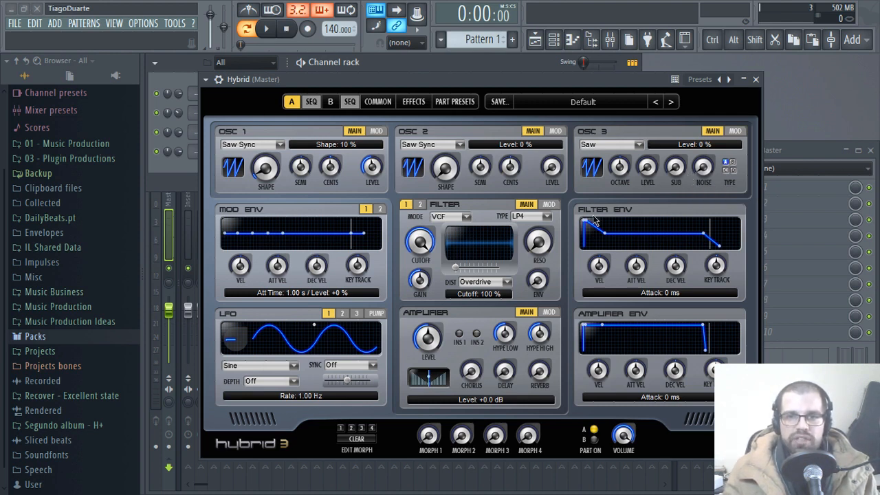
# Close the Hybrid window and bring the Channel rack in front of the mixer.
pyautogui.click(756, 80)
pyautogui.click(672, 161)
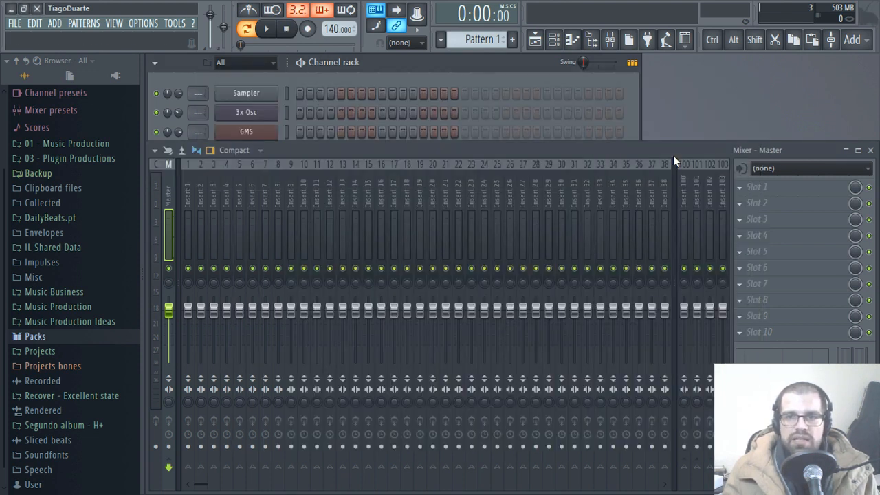
pyautogui.click(495, 62)
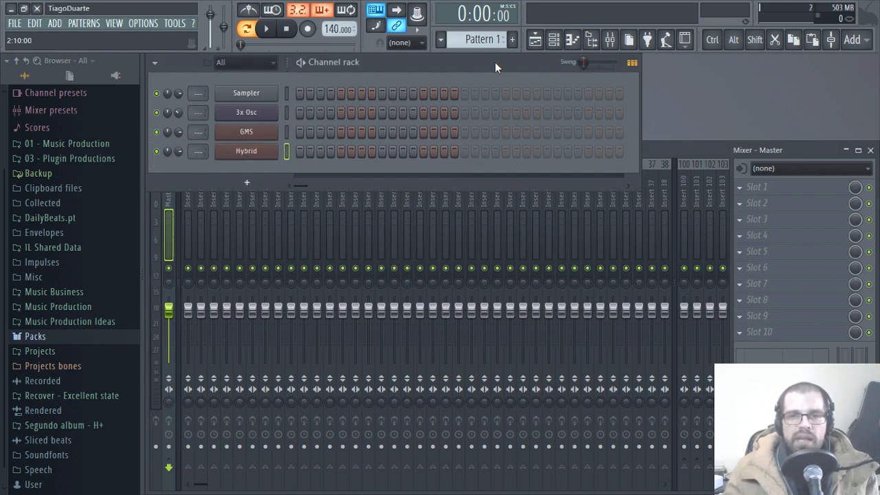